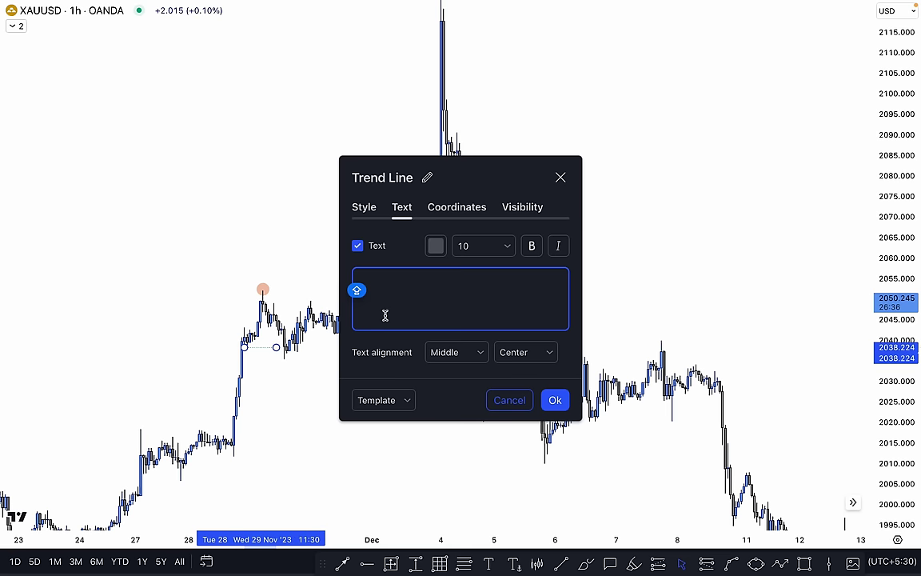
Step: Label the short line below the 29 Nov high X, and draw a horizontal trend line from that high to 1 Dec labelled BOS
left_click(543, 400)
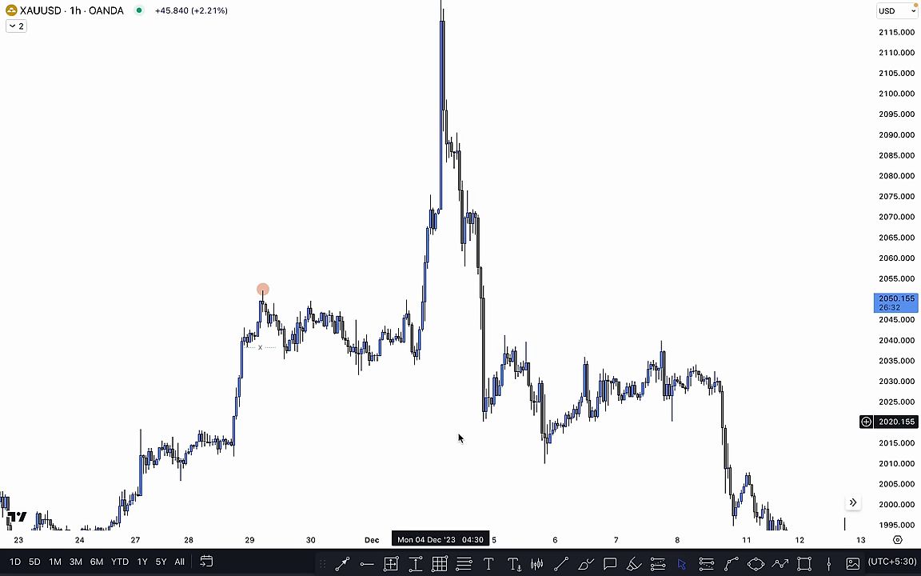
left_click(560, 565)
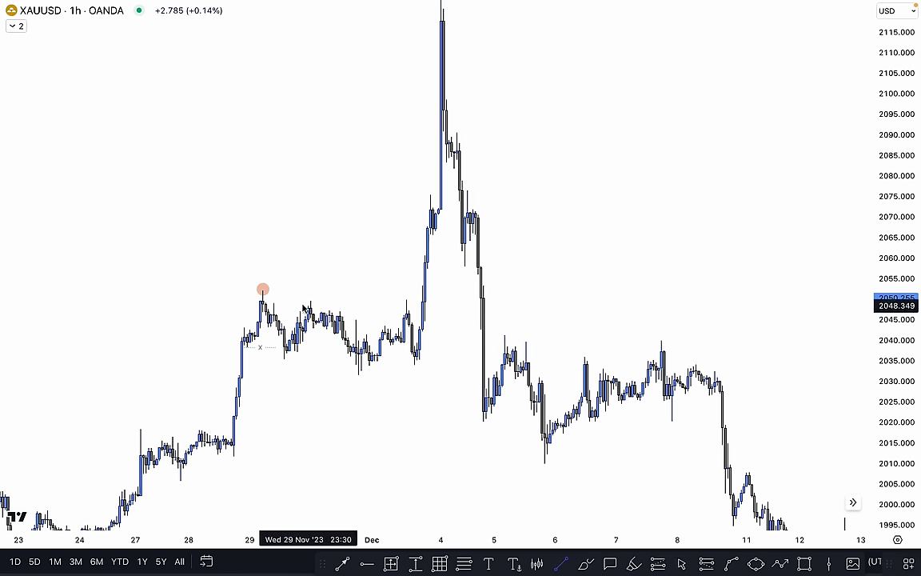
left_click(408, 289)
double_click(401, 289)
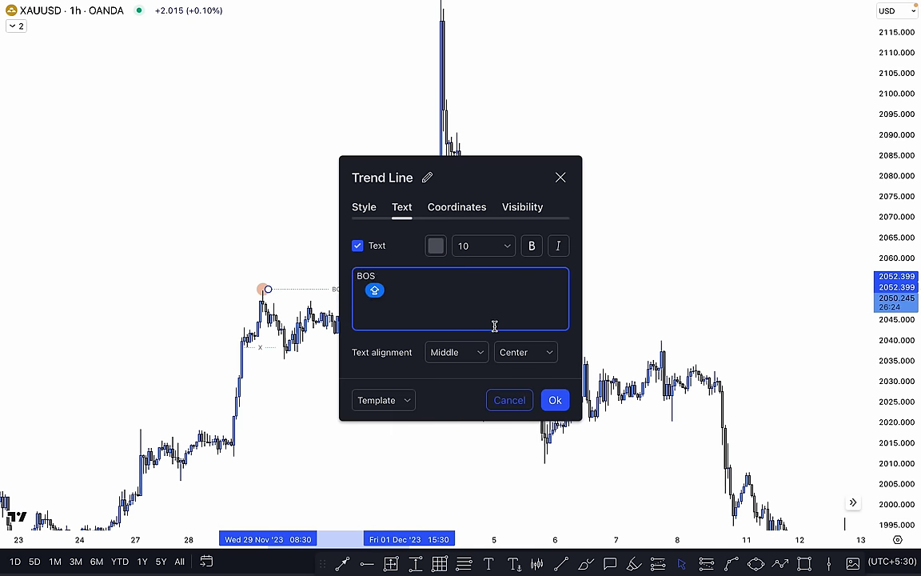
left_click(552, 404)
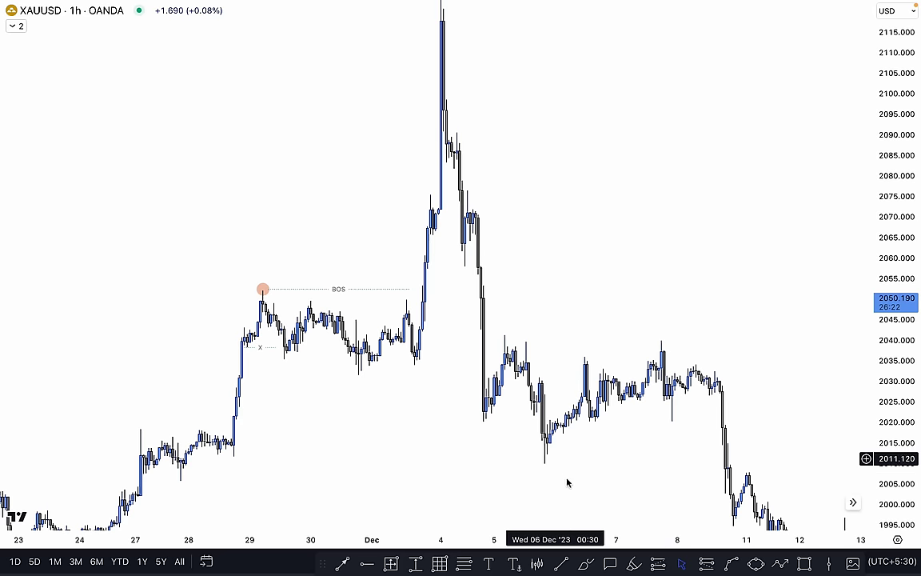
Step: Mark the swing low between 30 Nov and 1 Dec with a highlighter dot and colour it green
left_click(633, 564)
left_click(360, 377)
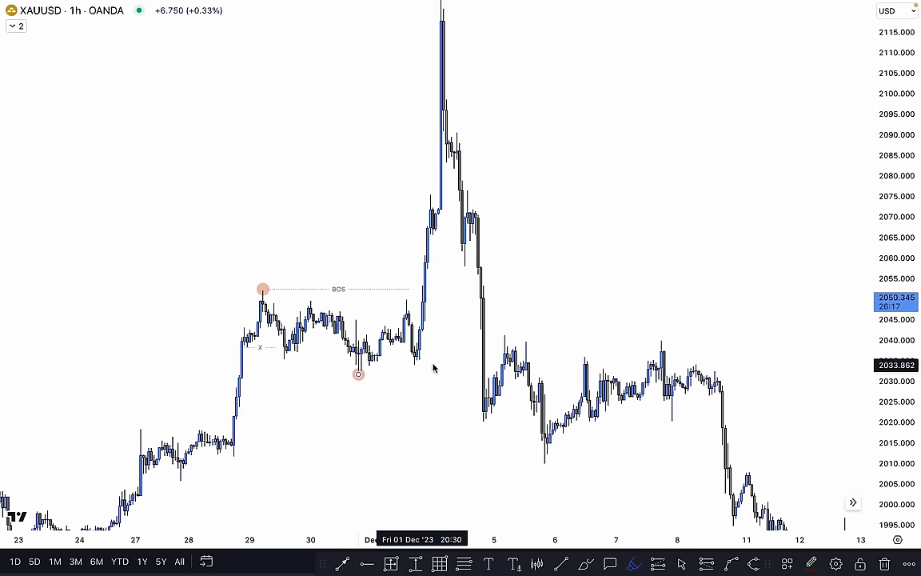
left_click(812, 563)
left_click(820, 389)
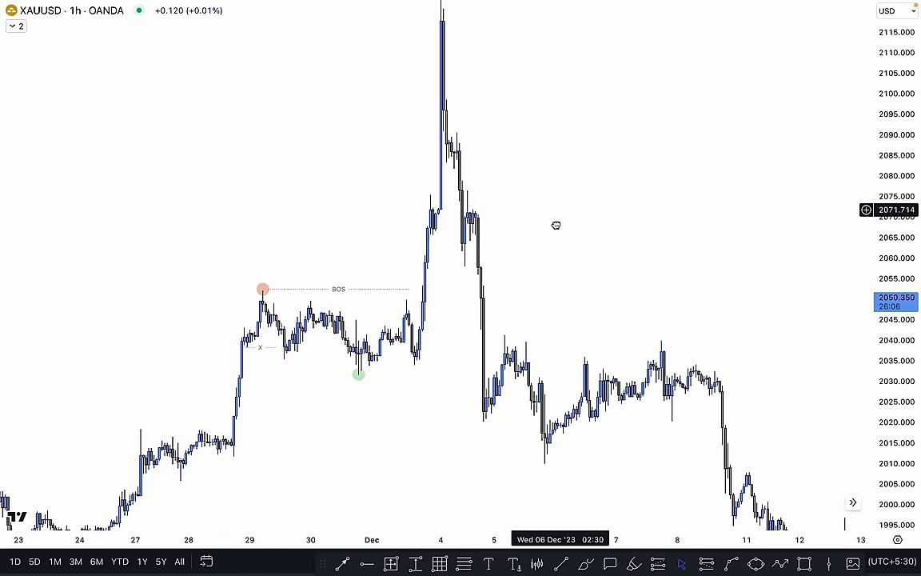
Step: Place a copy of the red highlighter dot on the 4 Dec peak near 2150
mouse_move(555, 222)
left_mouse_down()
mouse_move(504, 276)
mouse_move(501, 372)
left_mouse_up()
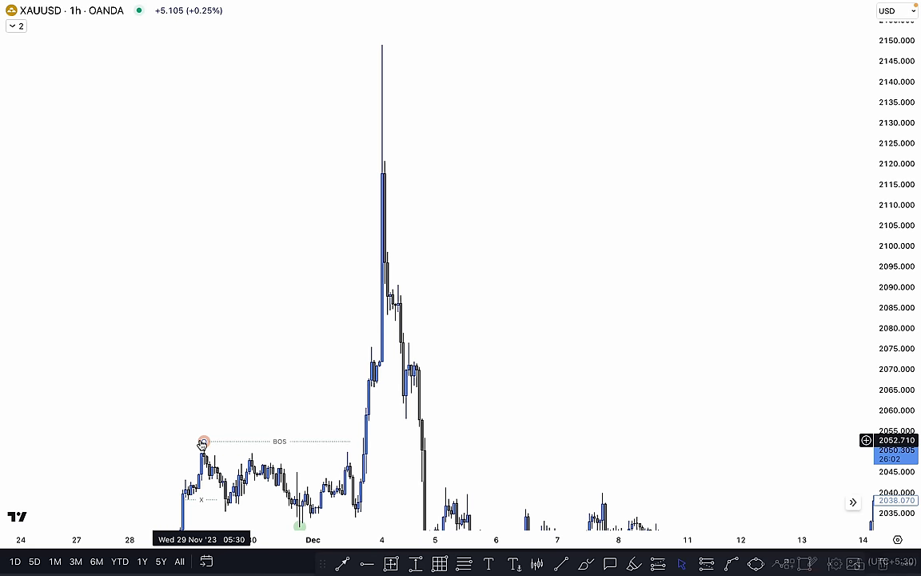
mouse_move(201, 444)
left_mouse_down()
mouse_move(324, 130)
mouse_move(368, 37)
mouse_move(381, 36)
left_mouse_up()
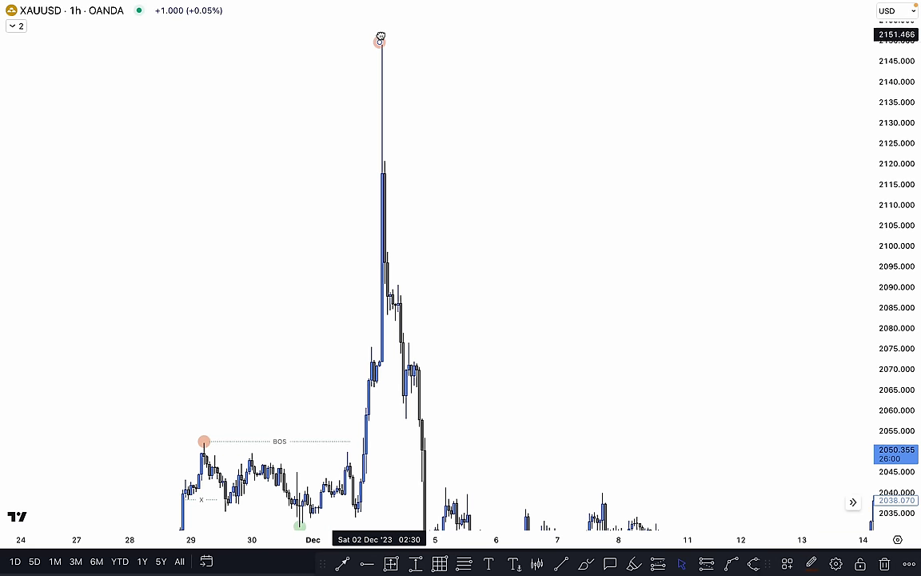
left_click_drag(442, 245, 475, 159)
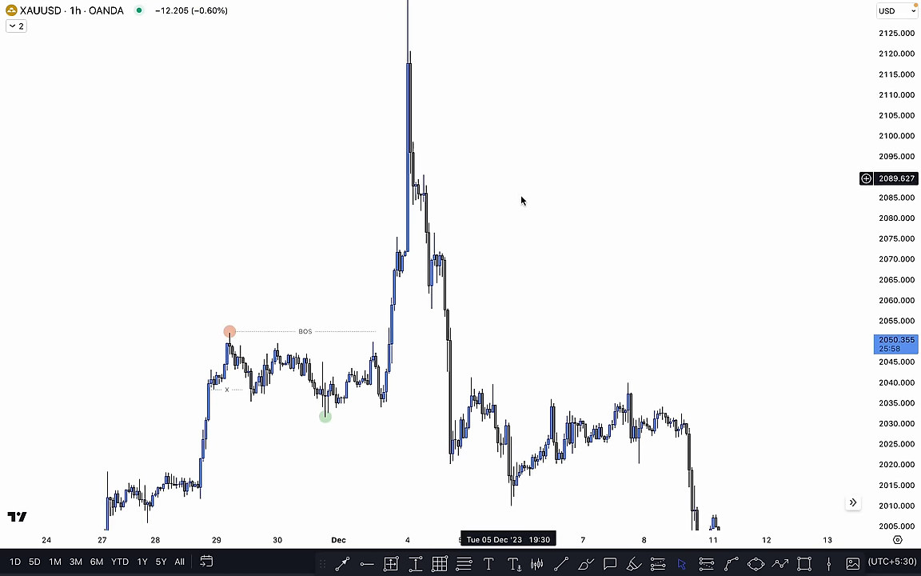
Step: Copy the X line to about 2065 beneath the small pullback before the 4 Dec spike, and shorten it
mouse_move(228, 390)
left_mouse_down()
mouse_move(241, 429)
mouse_move(390, 297)
mouse_move(419, 288)
left_mouse_up()
left_click(526, 244)
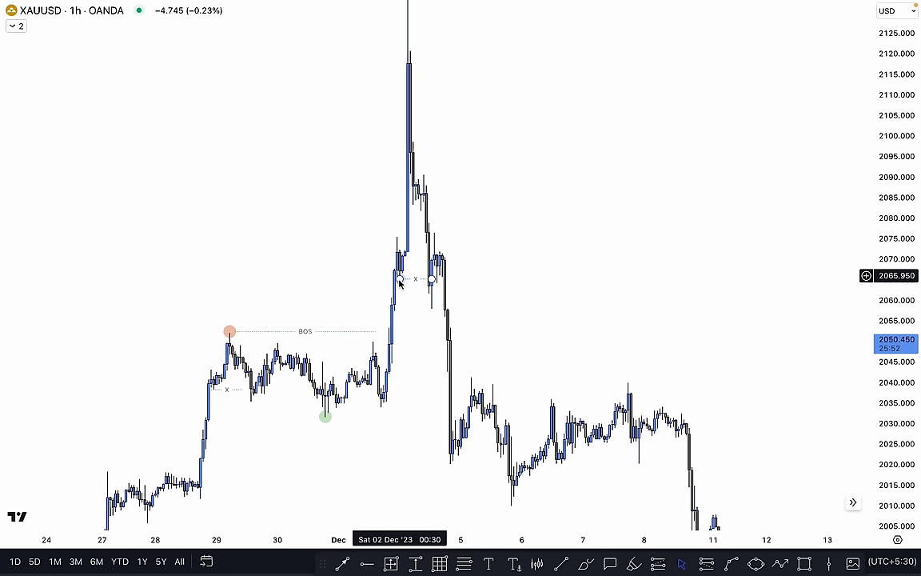
left_click_drag(429, 284, 422, 286)
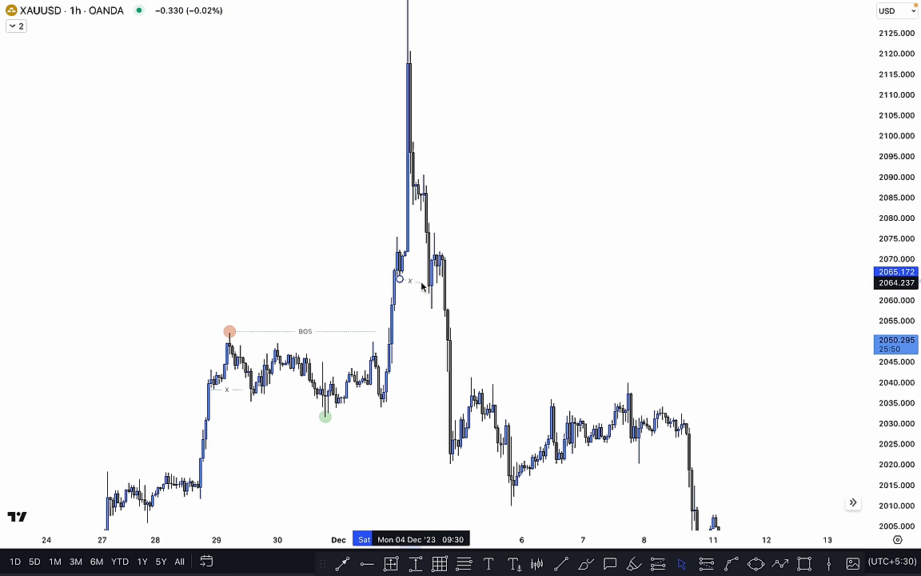
left_click(533, 252)
Step: Draw a rectangle zone from about 2034 to 2040 at the base of the rally into the 4 Dec spike
left_click_drag(532, 252, 478, 238)
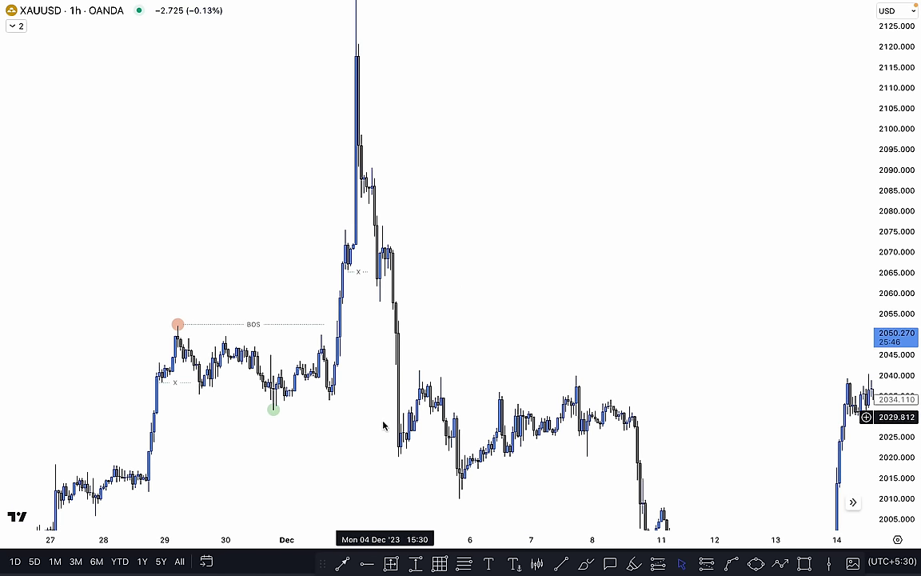
left_click(804, 565)
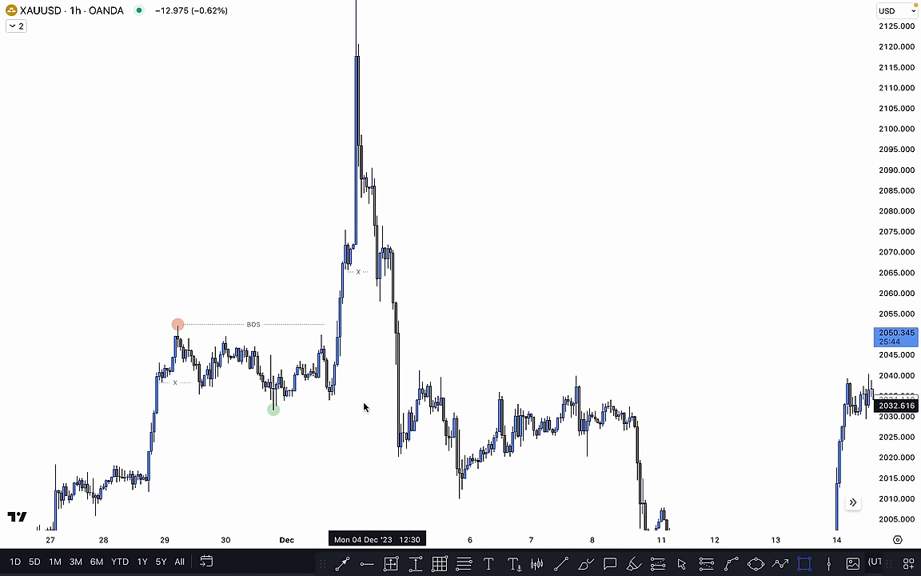
left_click_drag(332, 375, 393, 398)
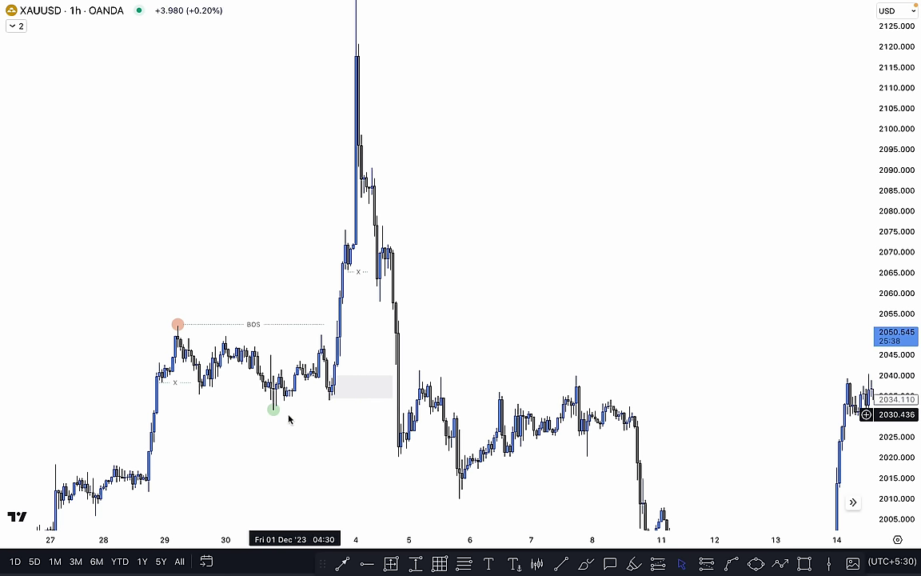
Step: Copy the BOS line to the green-dot low near 2032, relabel it CHoCH, and extend it to the 4 Dec sell-off
left_click(257, 327)
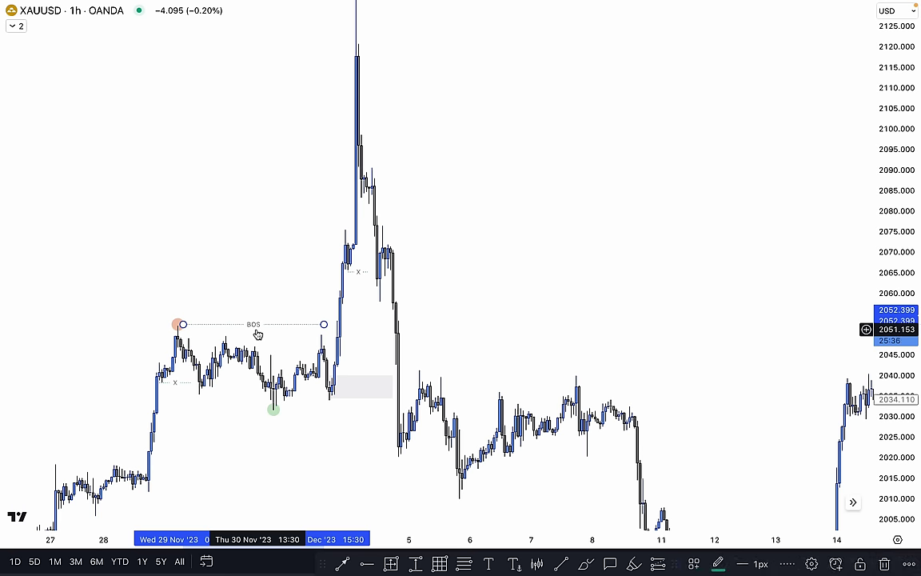
left_click_drag(256, 332, 351, 421)
left_click_drag(415, 407, 380, 409)
double_click(380, 411)
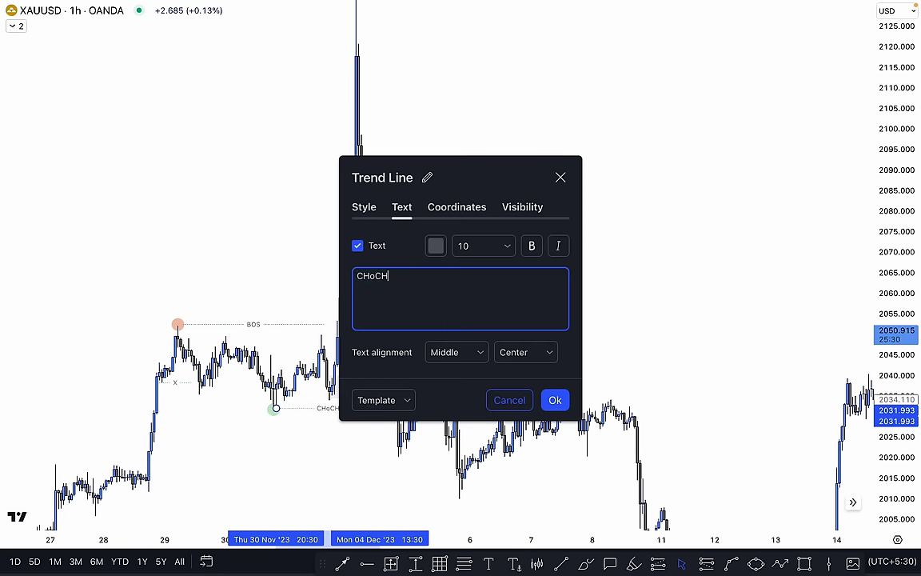
left_click(555, 401)
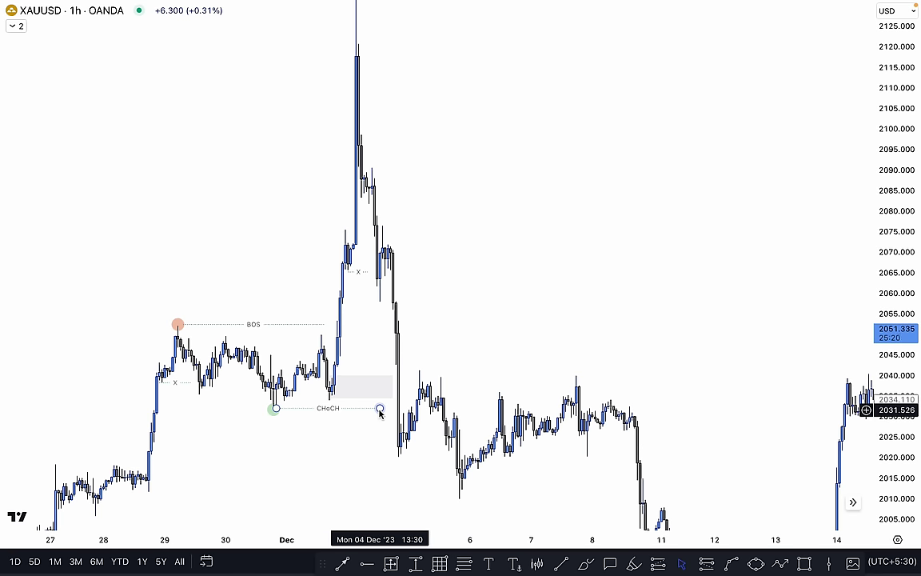
left_click_drag(380, 409, 390, 409)
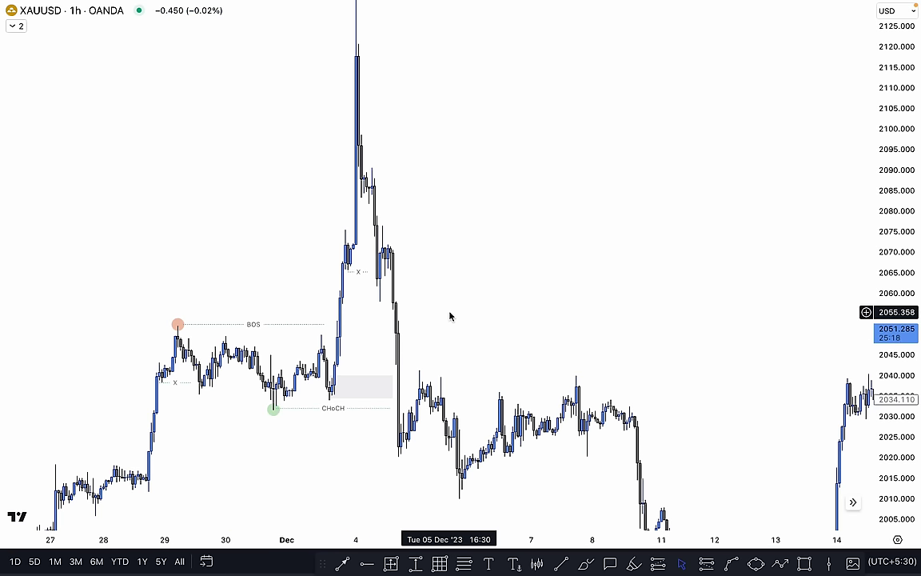
Step: Sketch the pullback after the CHoCH drop with the brush, circle its starting low, and erase the strokes
left_click_drag(449, 316, 436, 262)
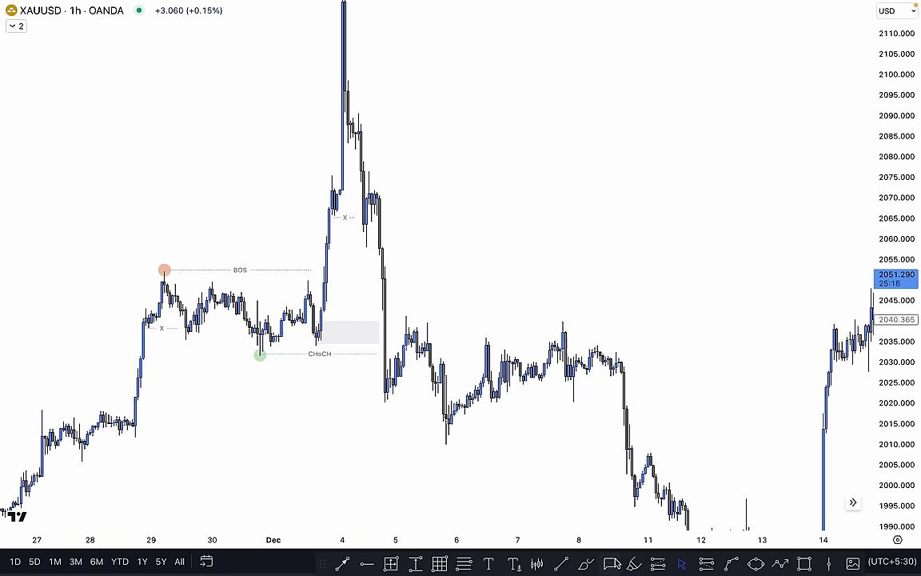
left_click_drag(379, 394, 425, 320)
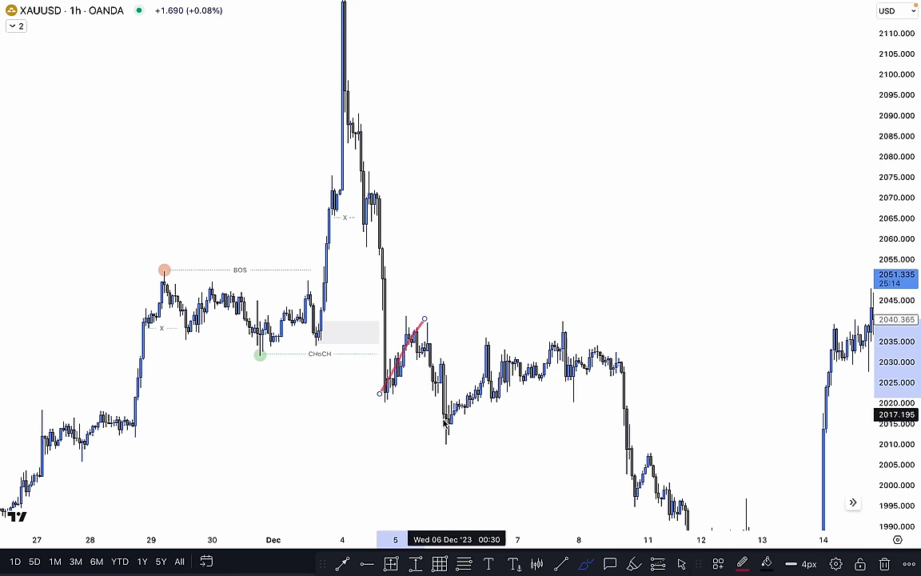
mouse_move(448, 425)
left_mouse_down()
mouse_move(542, 342)
mouse_move(658, 476)
left_mouse_up()
key("Delete")
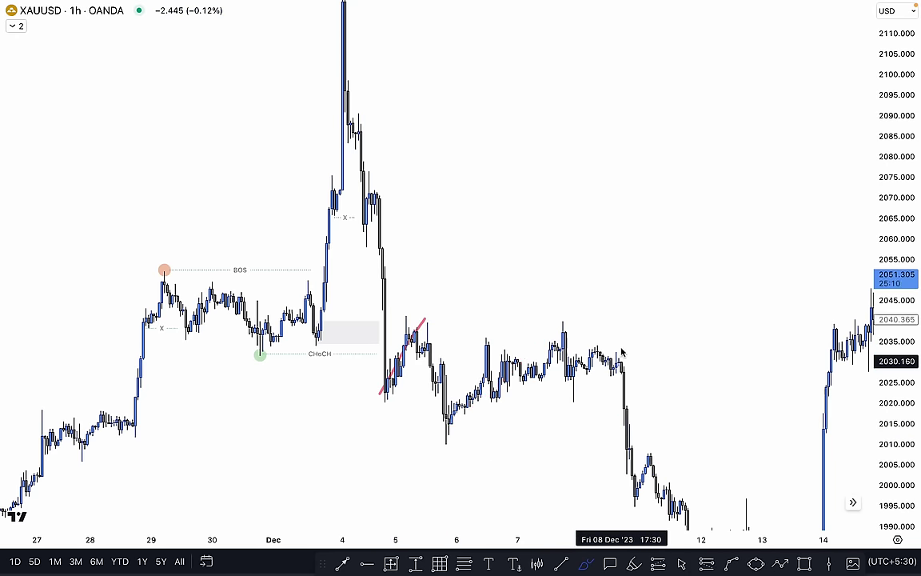
key("super+z")
left_click_drag(386, 393, 414, 338)
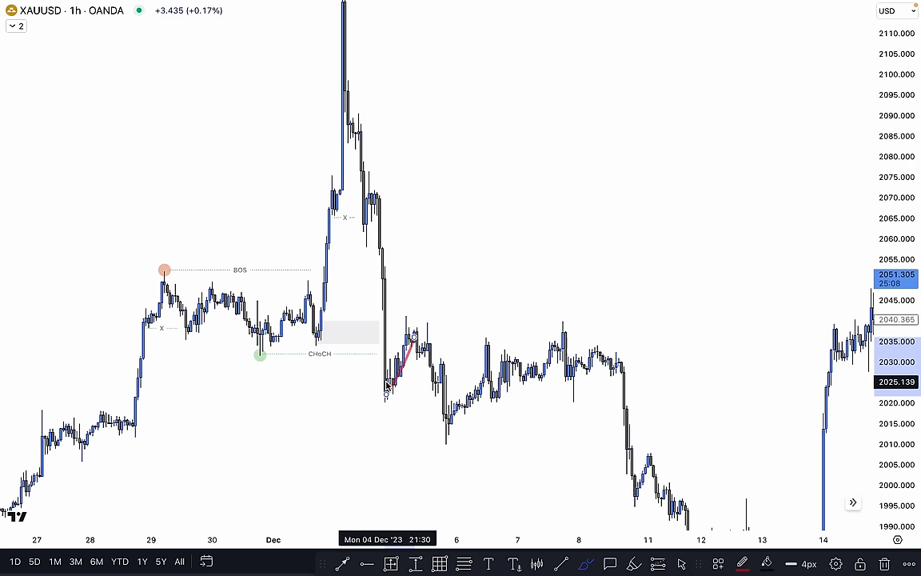
left_click_drag(387, 385, 399, 402)
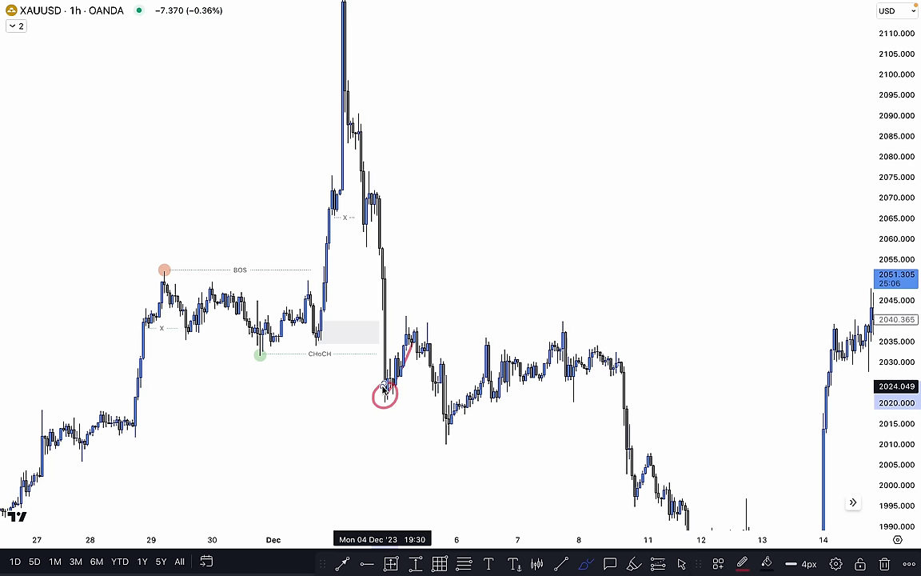
key("Delete")
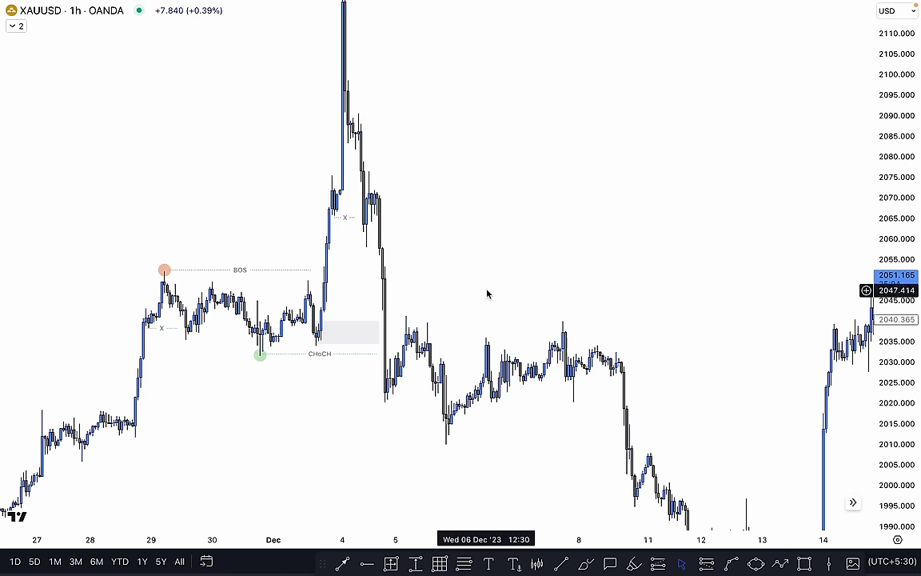
Step: Draw a horizontal line from the 4 Dec swing high near 2077 and a rectangle zone above it from about 2084 to 2090
left_click(562, 564)
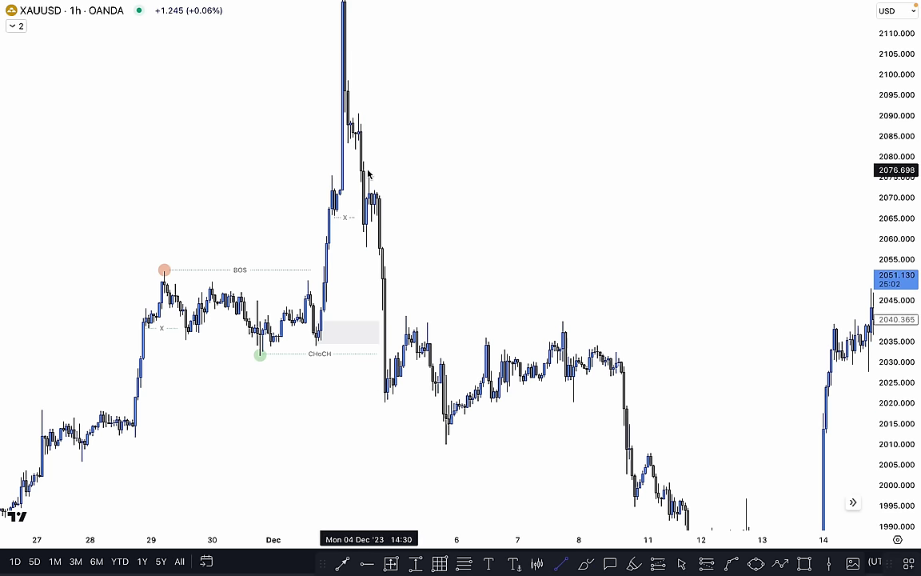
left_click_drag(415, 173, 433, 171)
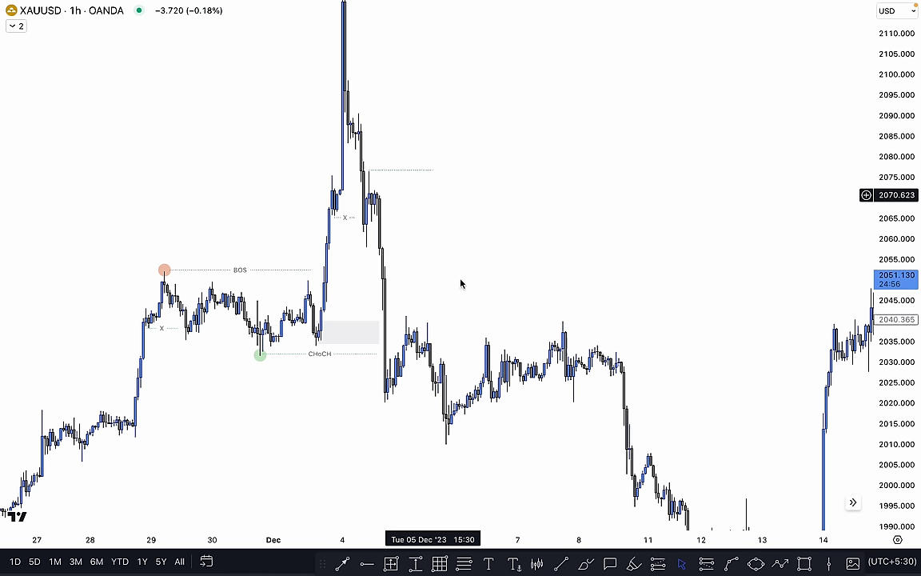
left_click(805, 562)
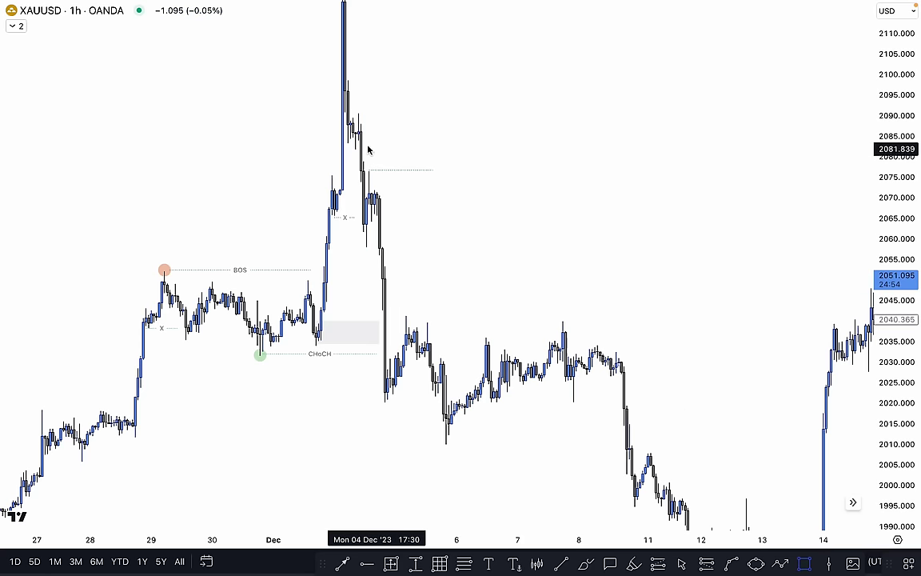
left_click_drag(355, 140, 471, 114)
key("Escape")
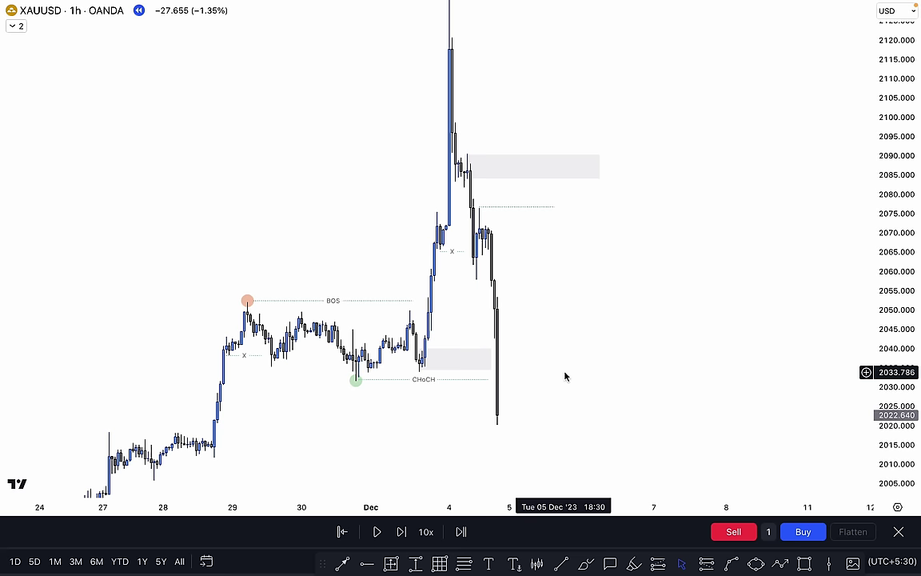
Step: Switch the chart to the 5-minute timeframe and enlarge the price action around the latest candles
type("5")
key("Return")
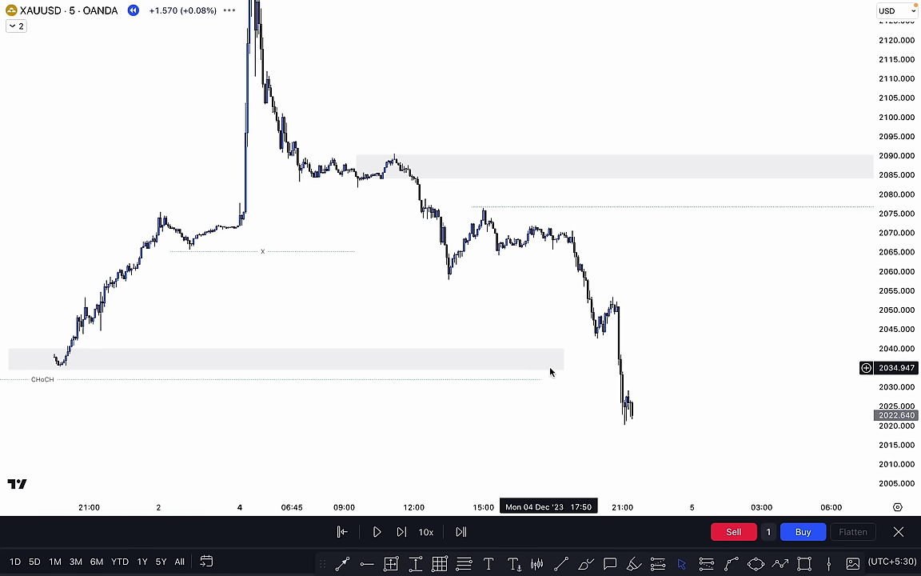
scroll(550, 372, "left", 5)
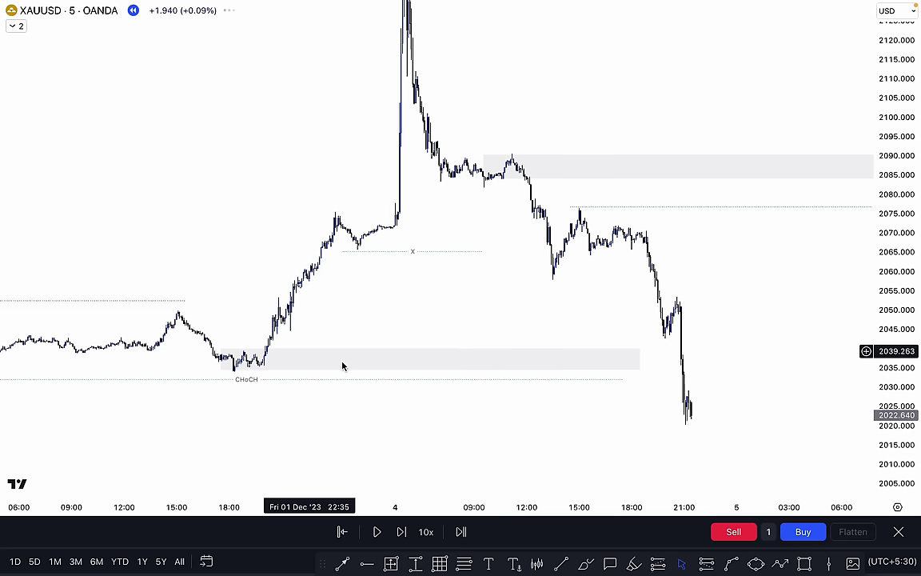
scroll(637, 345, "right", 12)
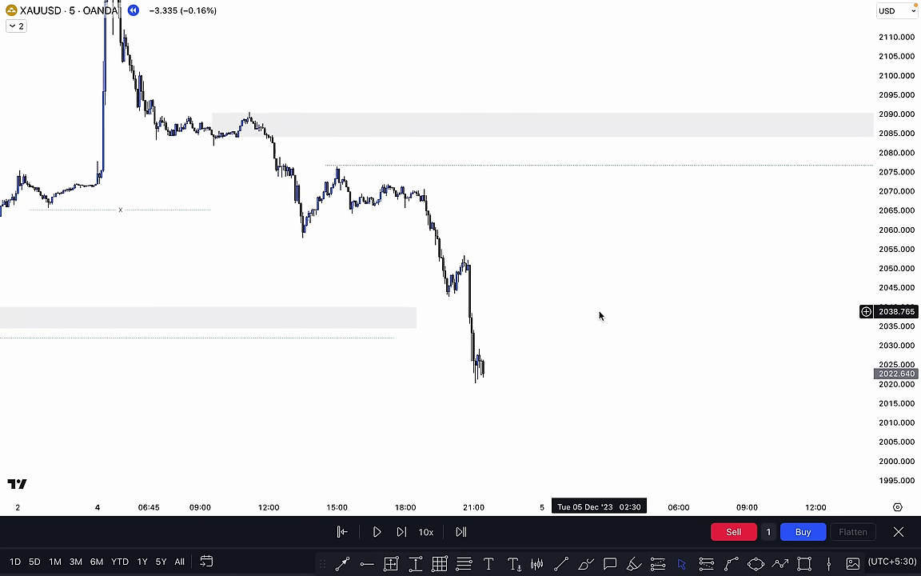
scroll(655, 319, "up", 4)
left_click_drag(878, 328, 873, 180)
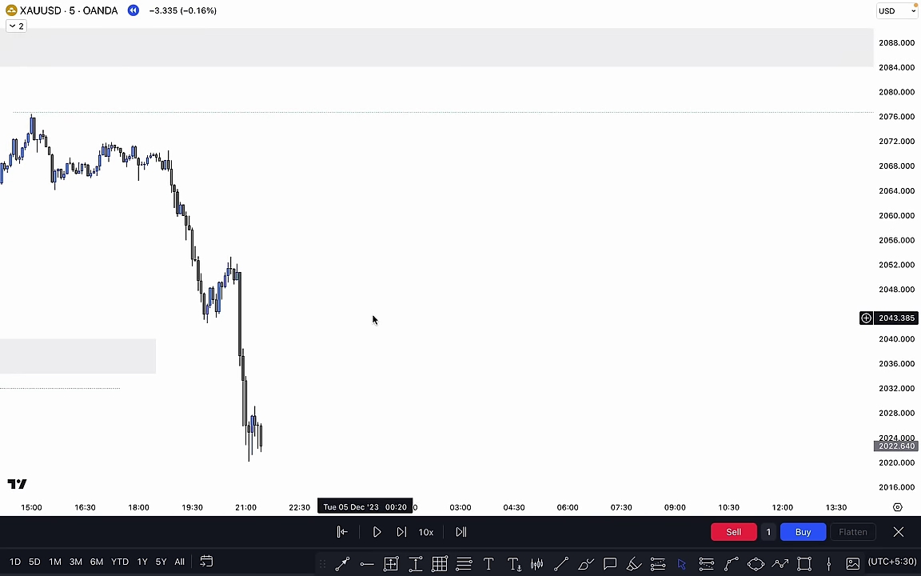
Step: Sketch a falling price structure with the brush beside the latest candles, and mark the low broken near 2020 with a horizontal stroke
mouse_move(373, 318)
left_mouse_down()
mouse_move(403, 283)
mouse_move(395, 328)
mouse_move(483, 421)
mouse_move(527, 308)
left_mouse_up()
left_click(585, 563)
mouse_move(452, 336)
left_mouse_down()
mouse_move(547, 352)
mouse_move(569, 484)
left_mouse_up()
left_click_drag(486, 430, 561, 426)
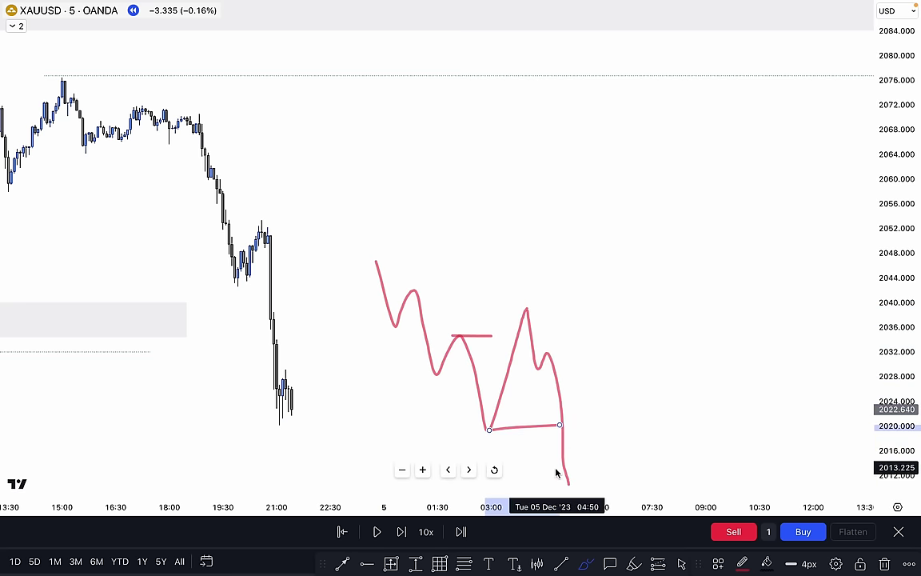
Step: Extend the brush sketch with a small bounce, a retested low and a rally to about 2047, marking the bounce high
left_click_drag(571, 484, 644, 391)
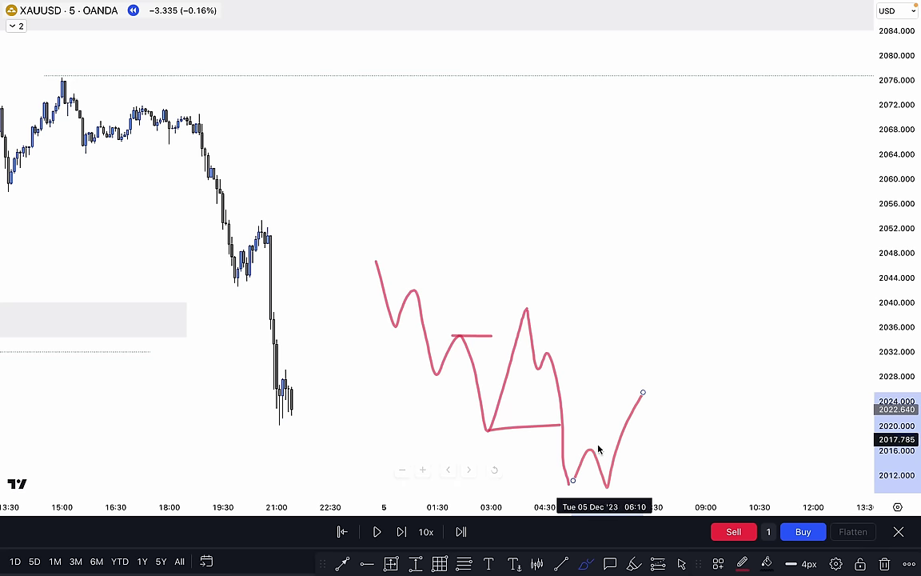
left_click_drag(588, 450, 609, 450)
mouse_move(644, 391)
left_mouse_down()
mouse_move(646, 405)
mouse_move(681, 382)
mouse_move(695, 453)
mouse_move(743, 259)
left_mouse_up()
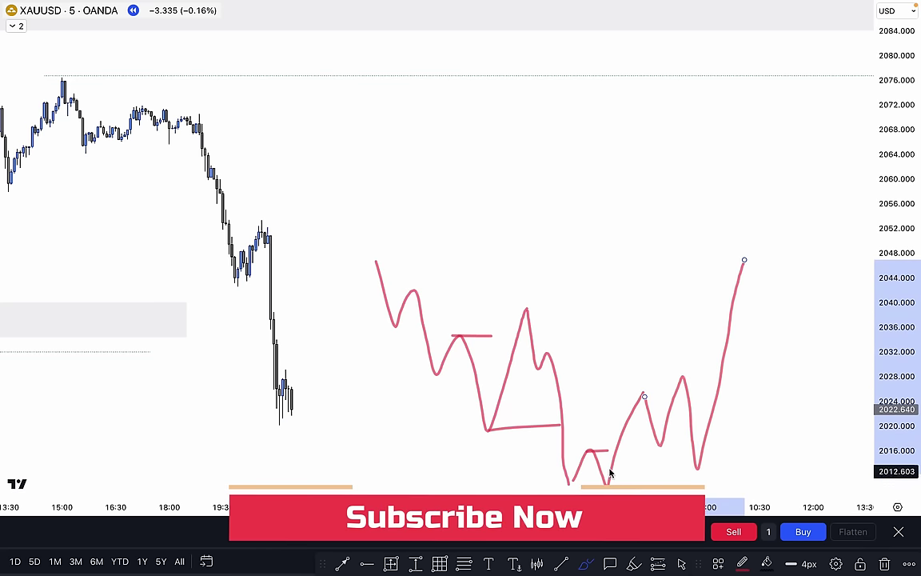
Step: Underline the sketched lows with two rising brush strokes, and undo every stroke of the sketched price structure
left_click_drag(608, 463, 715, 446)
left_click_drag(590, 482, 797, 461)
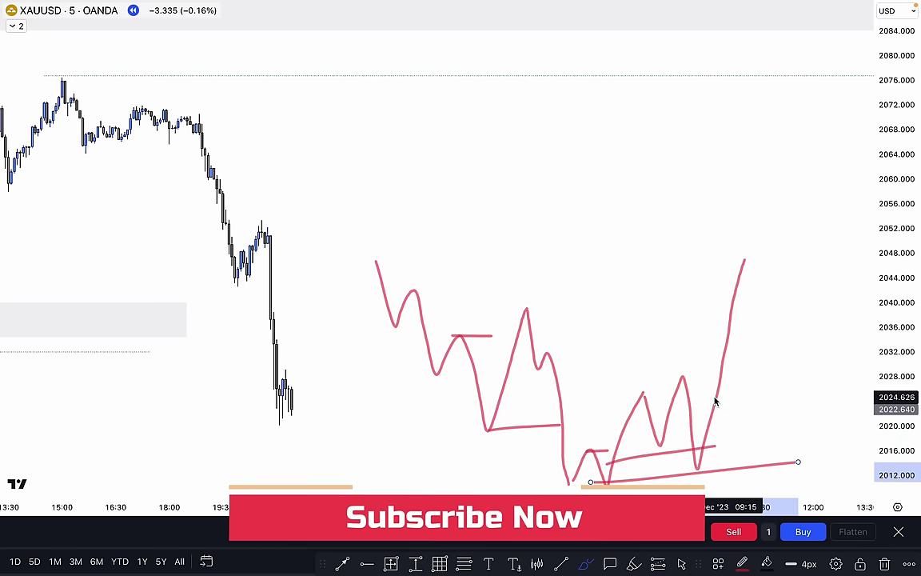
key("ctrl+z")
key("ctrl+z")
key("ctrl+z")
key("ctrl+z")
key("ctrl+z")
key("ctrl+z")
key("ctrl+z")
key("ctrl+z")
key("ctrl+z")
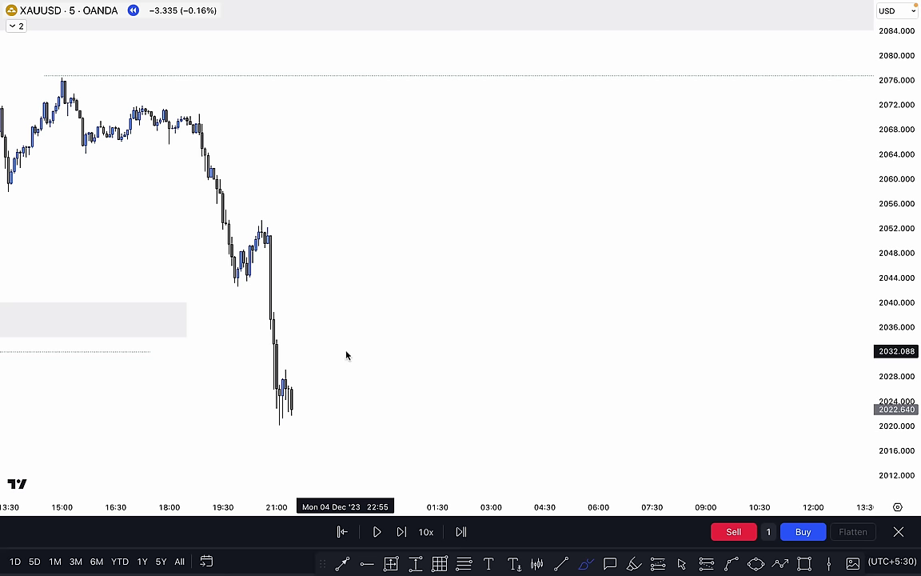
Step: Brush a price path over the latest decline with a lower low and rally, mark its bounce high, and undo both strokes
mouse_move(216, 213)
left_mouse_down()
mouse_move(222, 264)
mouse_move(254, 244)
mouse_move(264, 221)
mouse_move(281, 424)
mouse_move(294, 372)
mouse_move(318, 441)
mouse_move(345, 336)
left_mouse_up()
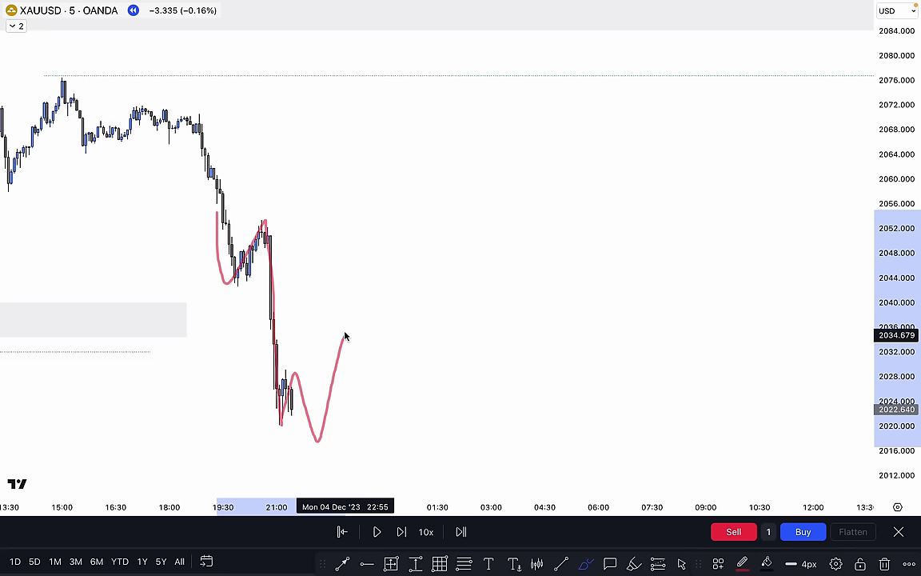
left_click_drag(290, 373, 334, 376)
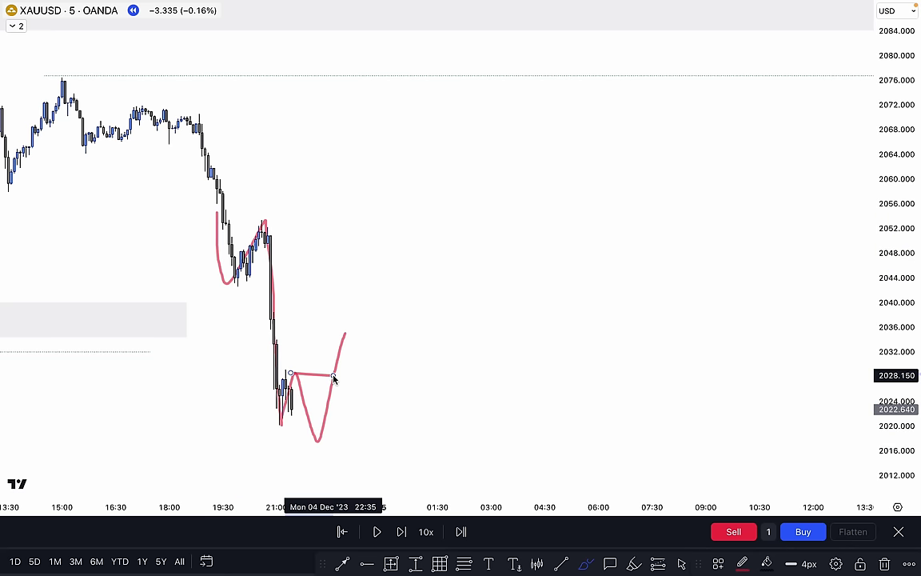
key("super+z")
key("super+z")
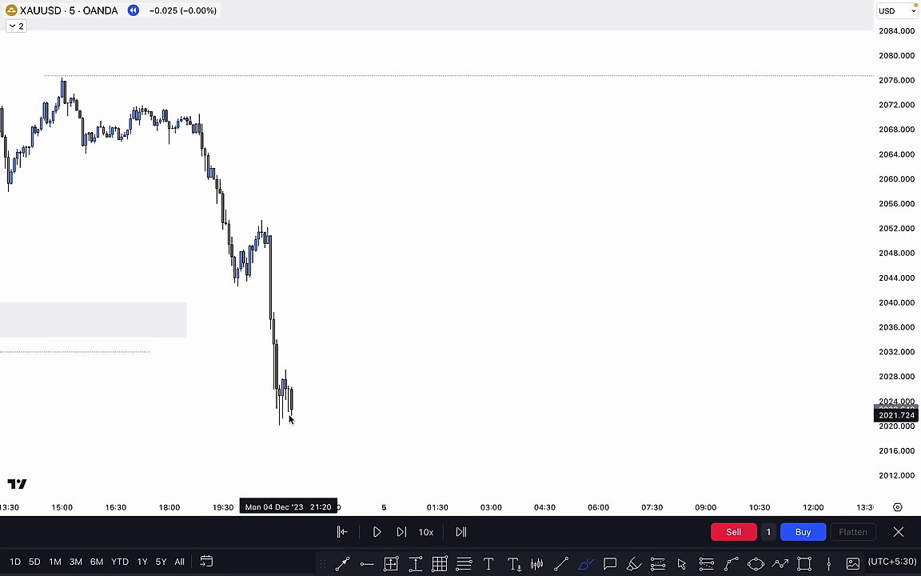
Step: Sketch a rally from the latest candle to about 2058, a stroke at the 2053 swing high, and a fall to about 2012
mouse_move(292, 412)
left_mouse_down()
mouse_move(319, 372)
mouse_move(346, 261)
mouse_move(372, 189)
mouse_move(380, 192)
left_mouse_up()
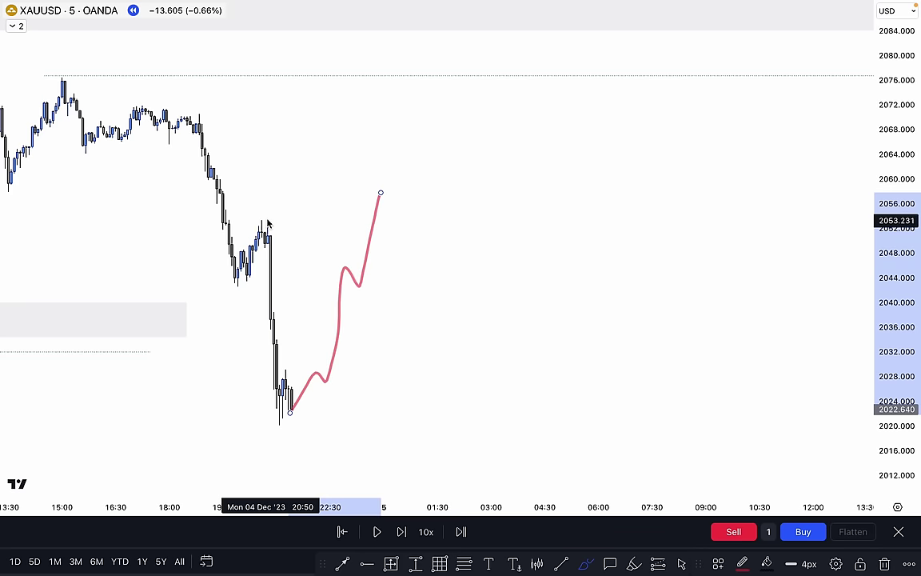
mouse_move(266, 217)
left_mouse_down()
mouse_move(346, 220)
mouse_move(394, 265)
left_mouse_up()
mouse_move(412, 296)
left_mouse_down()
mouse_move(441, 311)
mouse_move(459, 479)
mouse_move(456, 468)
left_mouse_up()
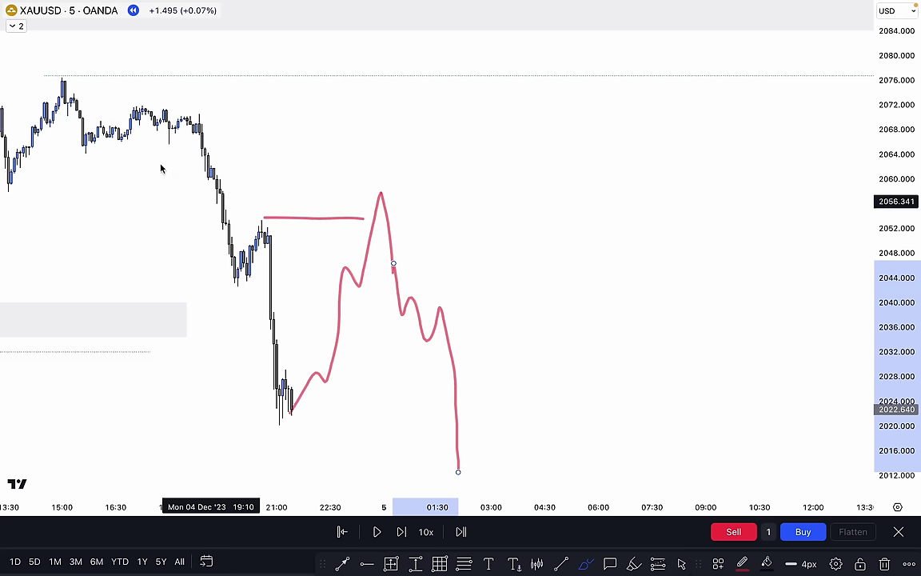
Step: Mark the 4 Dec high near 2076 with two horizontal brush strokes, and undo them and the sketched fall
left_click_drag(47, 75, 125, 75)
left_click_drag(54, 80, 103, 79)
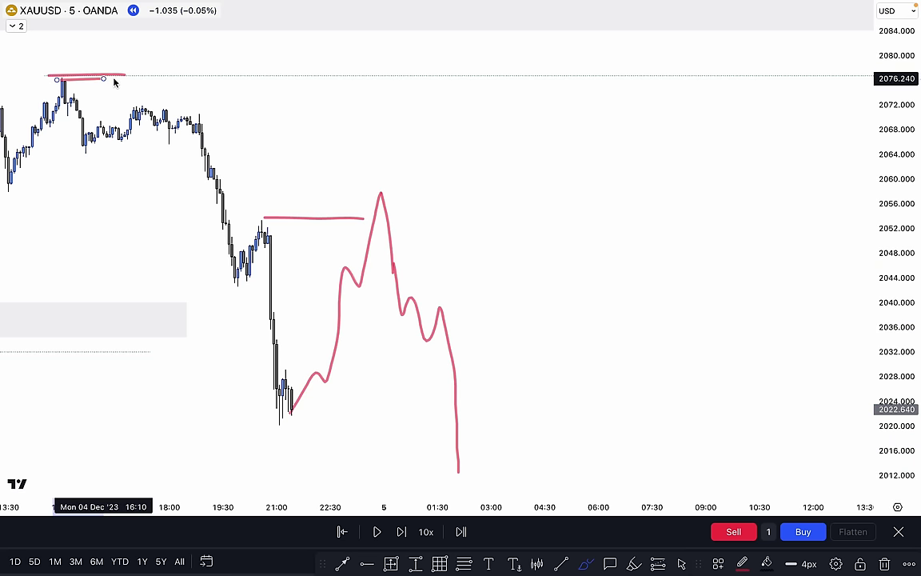
key("super+z")
key("super+z")
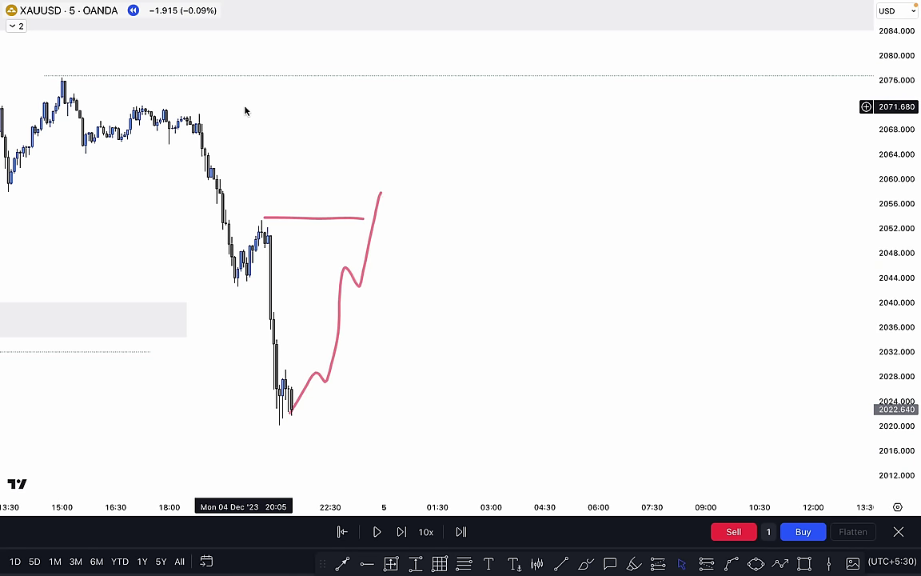
Step: Advance the bar replay several candles one at a time and start automatic playback
left_click(400, 534)
left_click(399, 534)
left_click(400, 534)
left_click(400, 535)
left_click(377, 533)
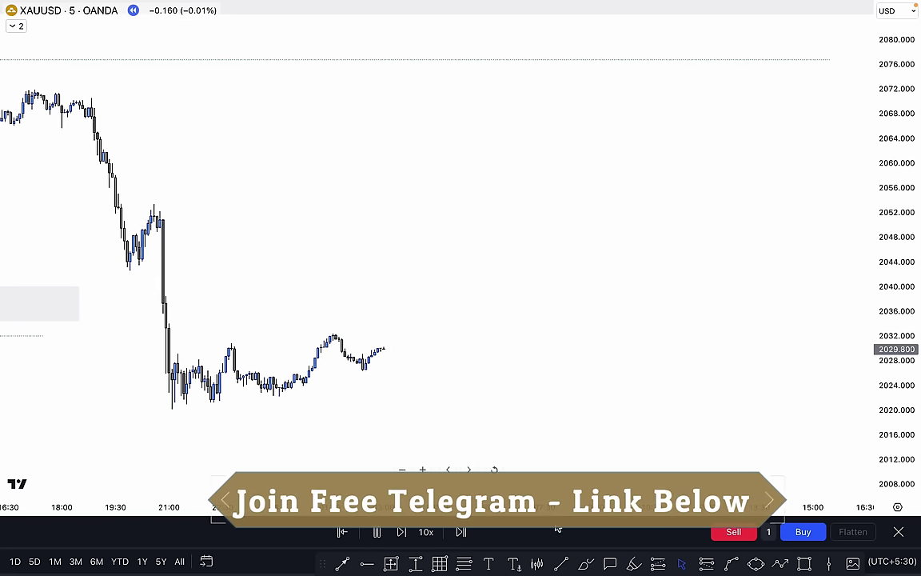
Step: Draw a horizontal trend line across from the 4 Dec swing high and align it with the wick near 2053
left_click(128, 201)
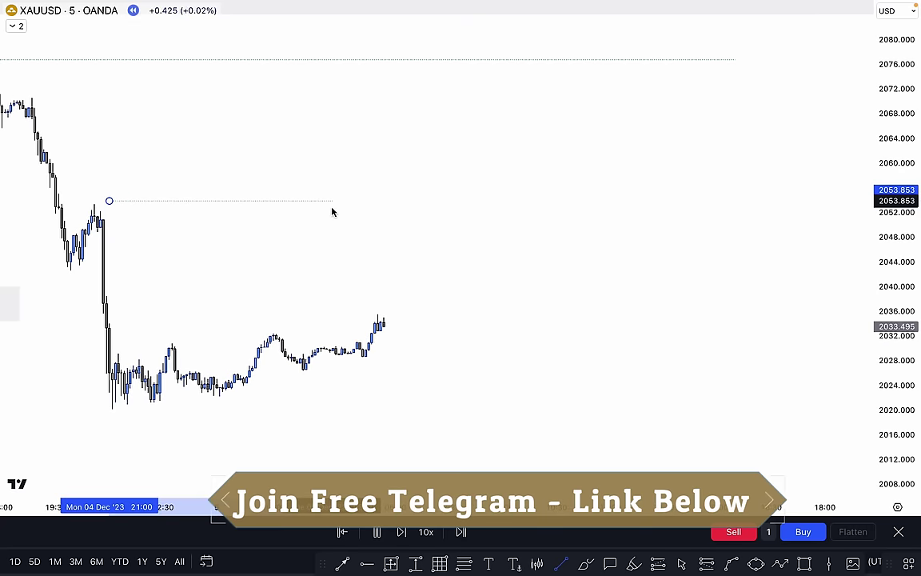
left_click(352, 200)
left_click_drag(369, 199, 505, 185)
scroll(505, 185, "down", 2)
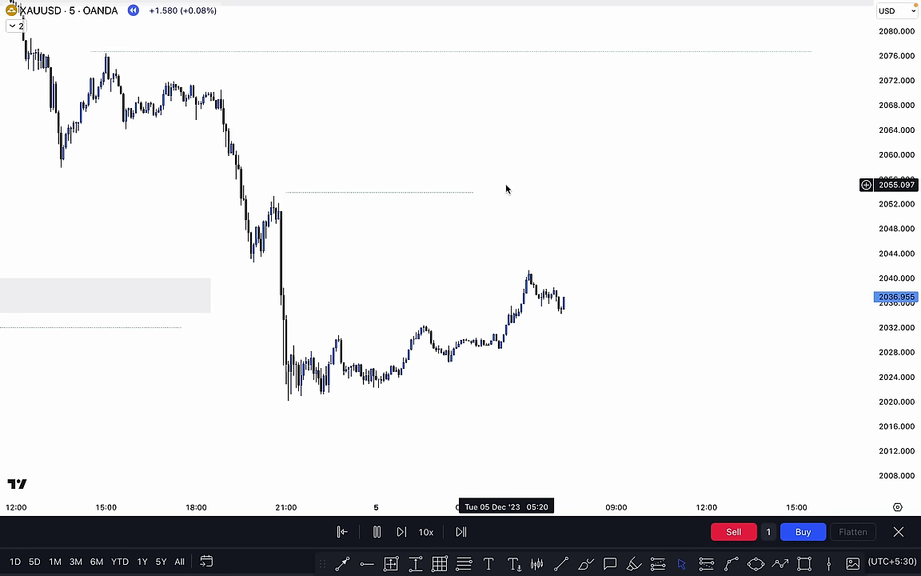
left_click_drag(356, 197, 340, 198)
left_click(512, 175)
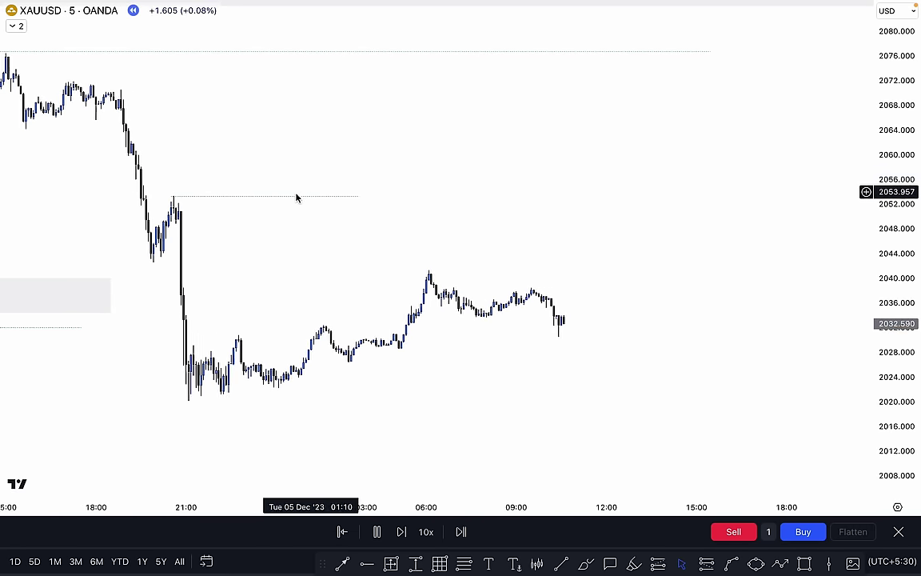
left_click_drag(428, 194, 506, 194)
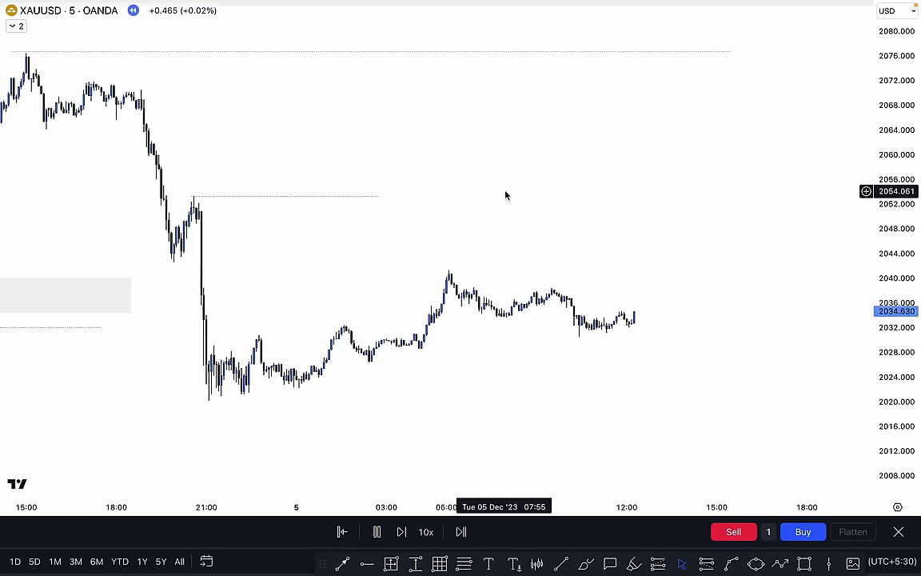
scroll(505, 195, "down", 2)
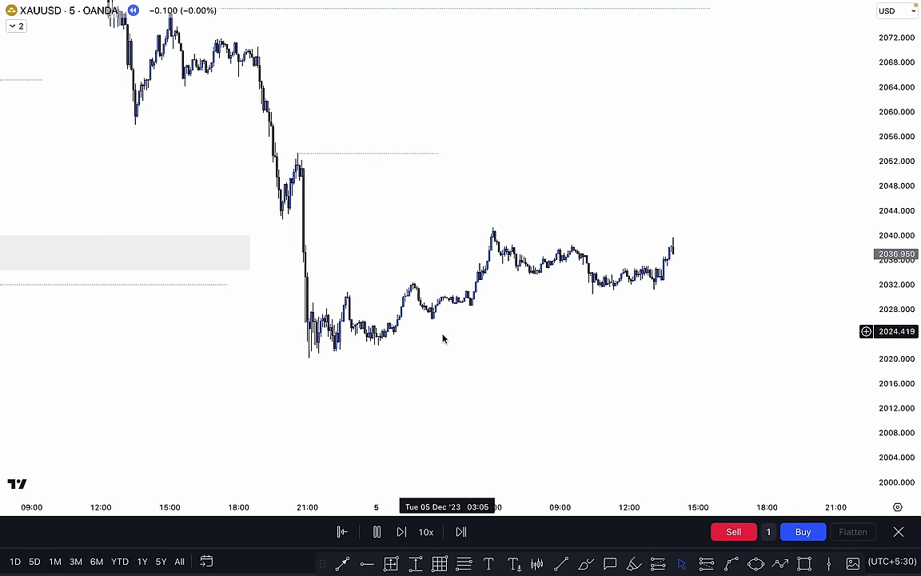
Step: Sketch a falling structure with a final rally below the candles, mark its last bounce high, and undo both strokes
left_click(585, 564)
mouse_move(457, 361)
left_mouse_down()
mouse_move(574, 409)
mouse_move(618, 386)
left_mouse_up()
left_click_drag(551, 417, 585, 410)
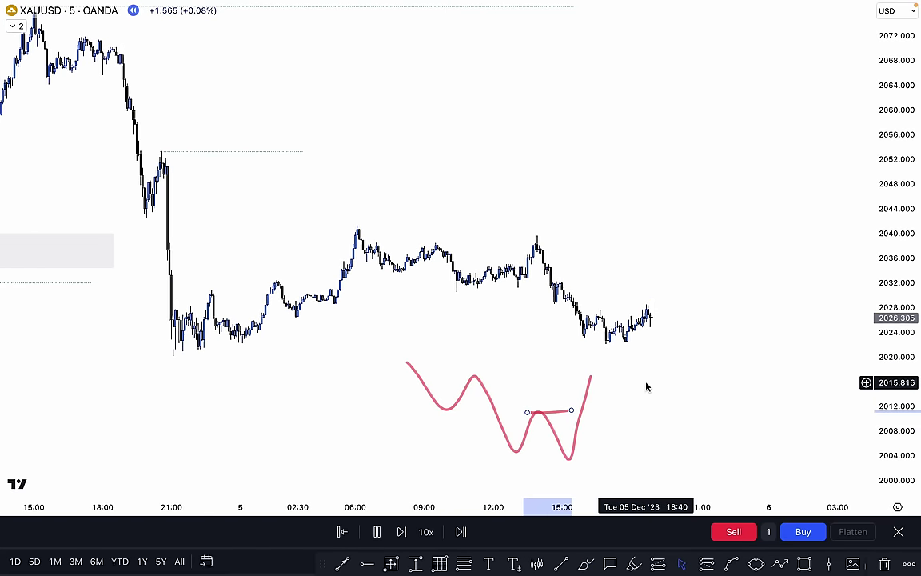
key("super+z")
key("super+z")
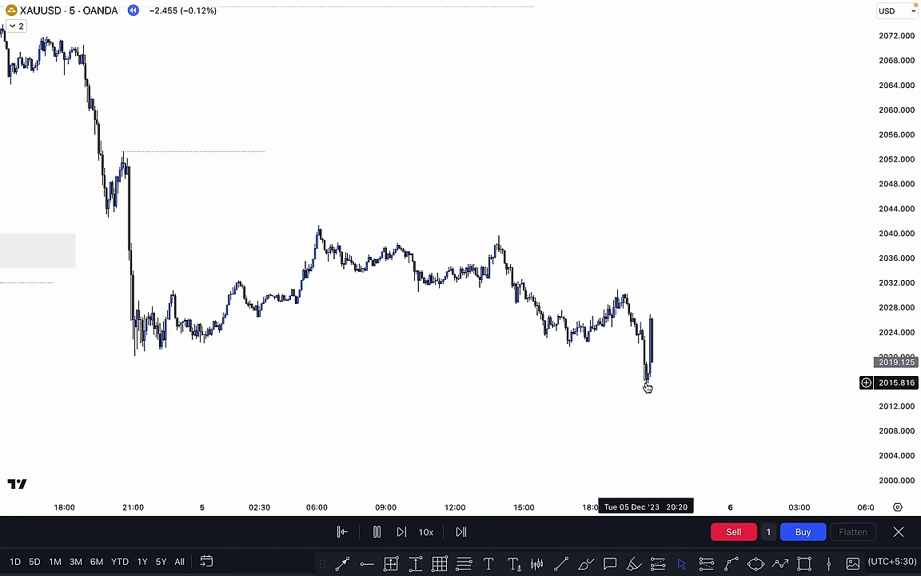
Step: Pause the replay, move the 2053 line down to the 4 Dec low near 2020, and extend it to the 5 Dec break
left_click(376, 532)
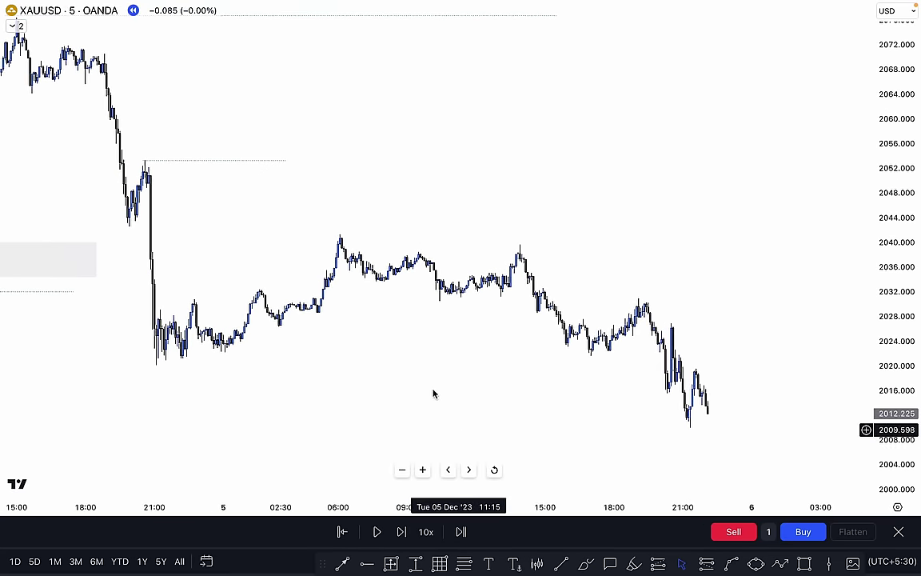
left_click_drag(221, 167, 232, 367)
left_click_drag(301, 368, 658, 382)
left_click(735, 316)
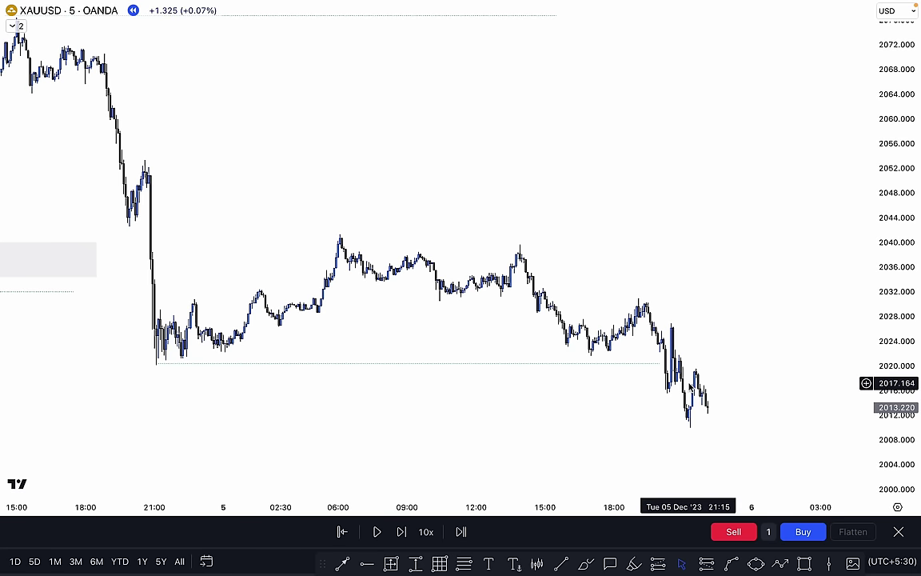
Step: Draw a short horizontal line near 2026 from the small 5 Dec swing high to the candle spiking above it
scroll(691, 376, "up", 4)
left_click_drag(882, 303, 832, 80)
left_click_drag(480, 328, 267, 108)
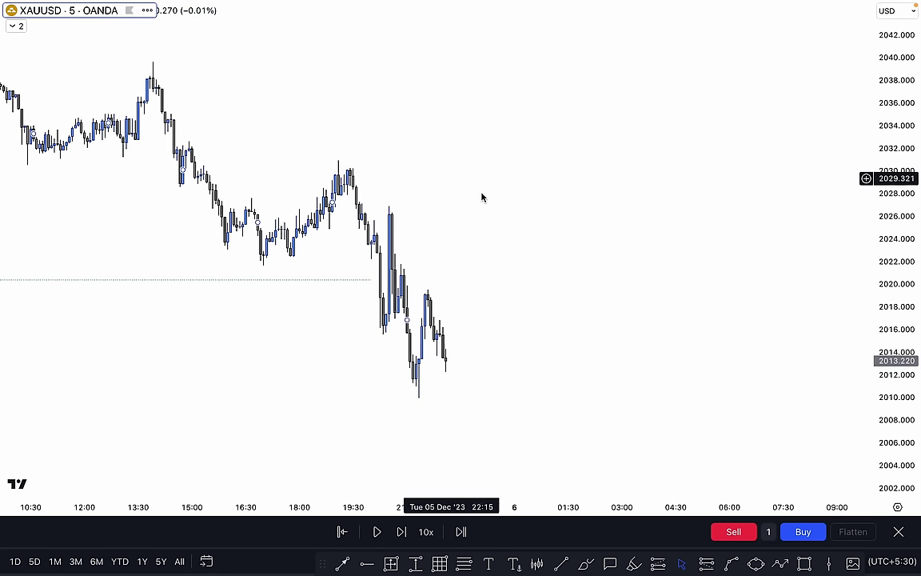
left_click(562, 563)
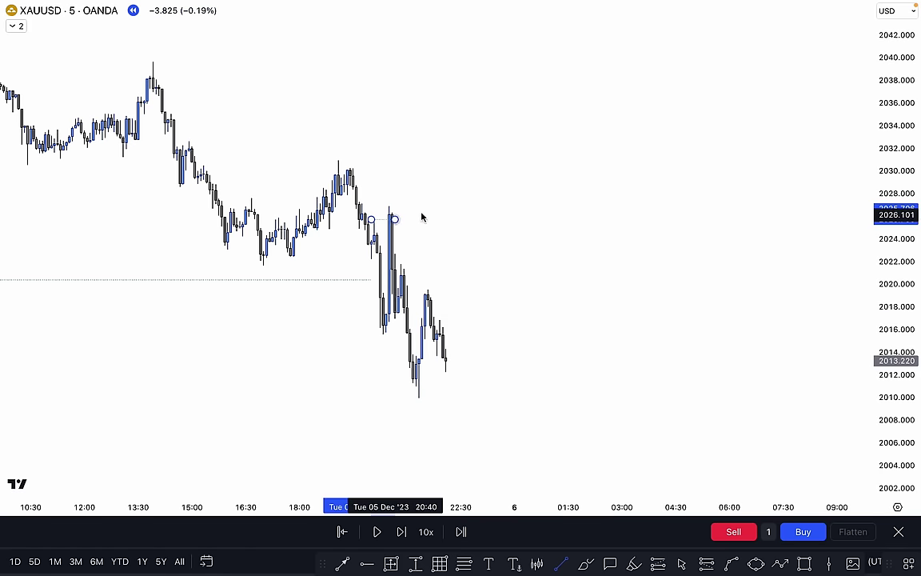
left_click(451, 213)
scroll(451, 213, "down", 5)
left_click(582, 297)
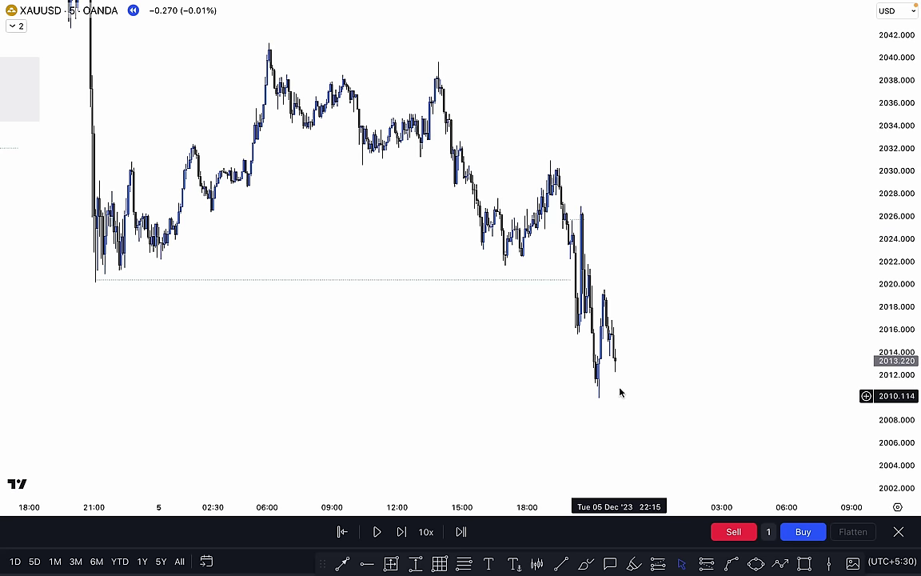
Step: Brush the drop from the 5 Dec high near 2030 and the spike back up, and delete the stroke
scroll(574, 480, "up", 2)
left_click(585, 564)
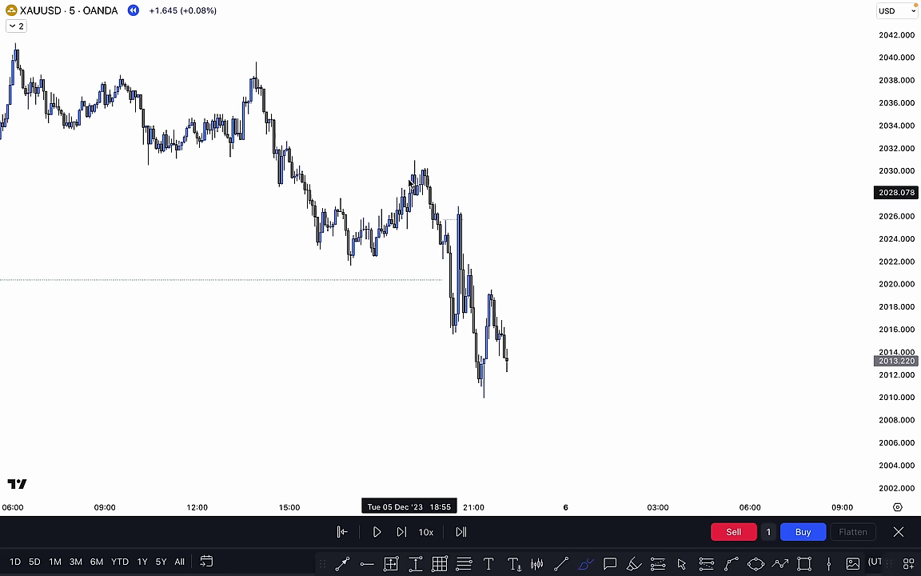
mouse_move(414, 170)
left_mouse_down()
mouse_move(449, 274)
mouse_move(471, 186)
left_mouse_up()
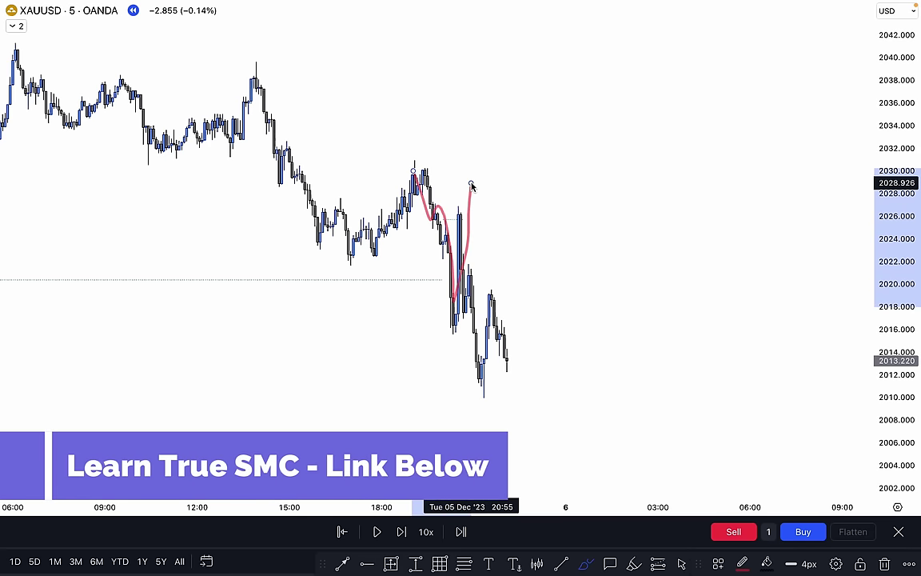
key("Delete")
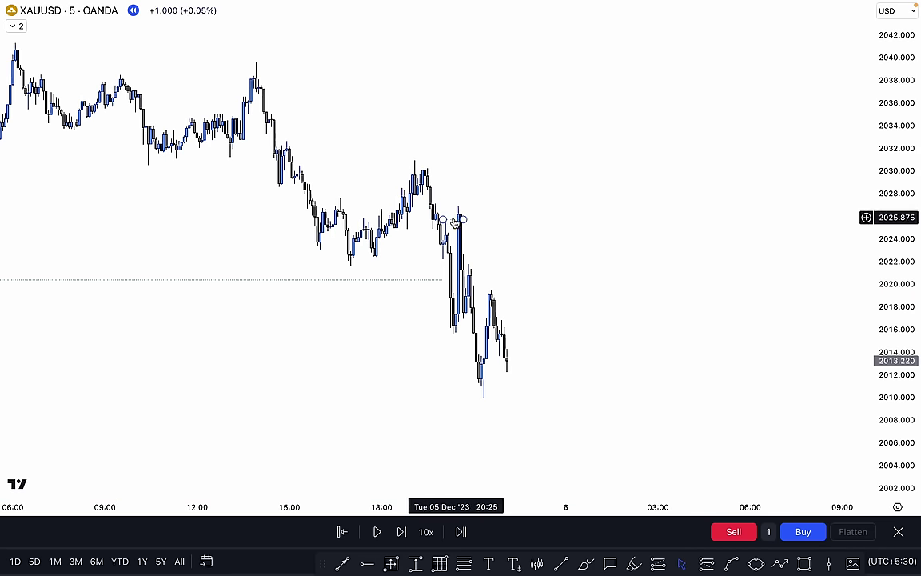
Step: Switch the chart to the 1-hour timeframe and enlarge the marked structure around the latest candles
scroll(292, 297, "down", 5)
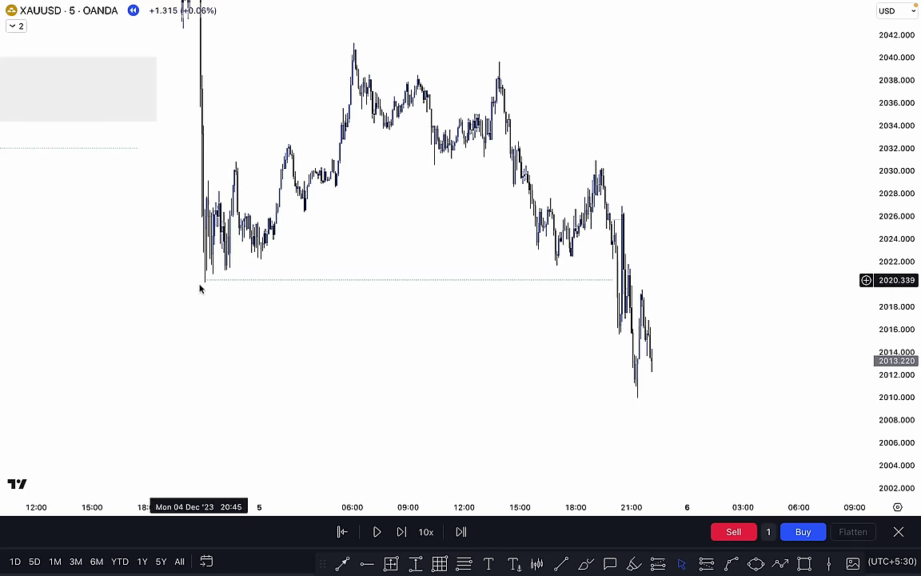
left_click_drag(311, 301, 307, 468)
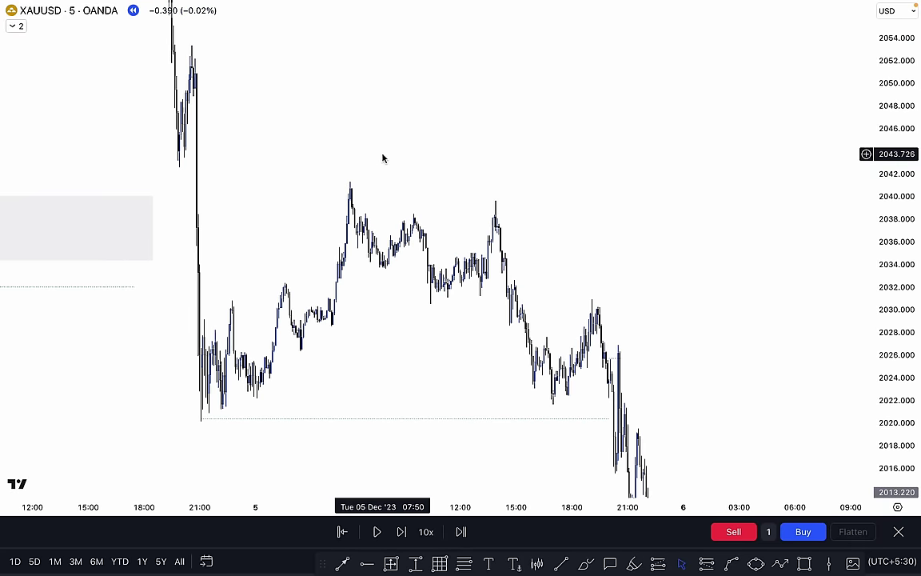
type("1h")
key("Return")
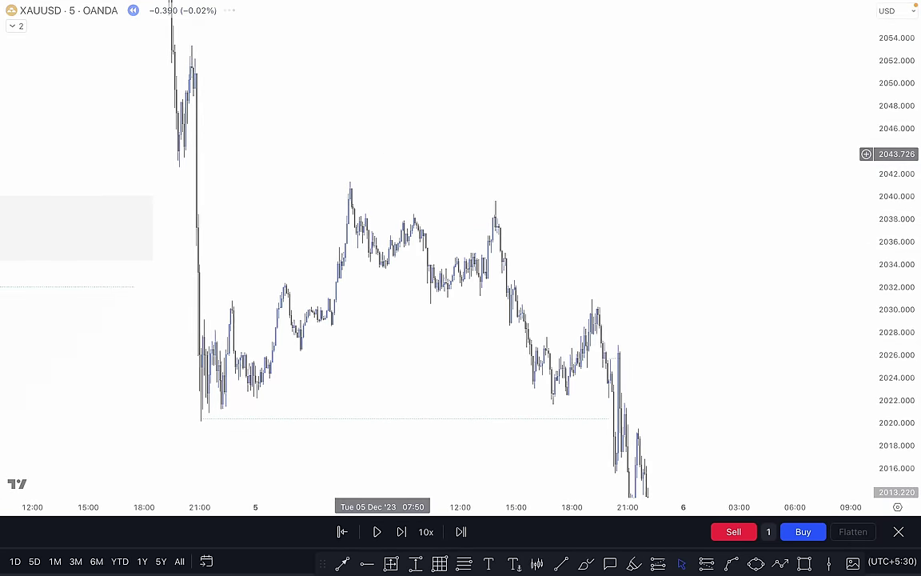
left_click_drag(903, 150, 899, 434)
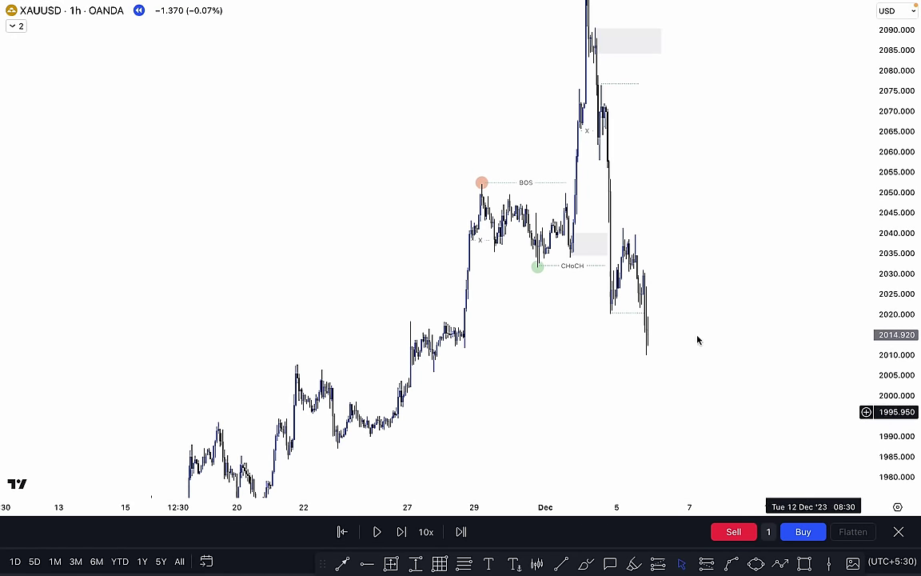
scroll(672, 323, "up", 4)
left_click_drag(639, 317, 600, 346)
scroll(600, 346, "up", 2)
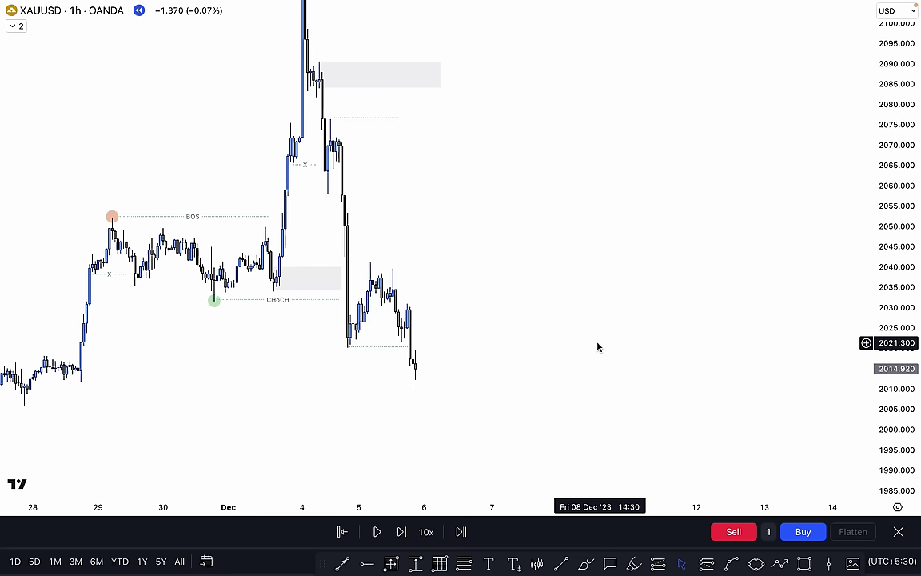
Step: Move the horizontal line from the 2077 high down to the 5 Dec swing high near 2031 and shorten it
left_click_drag(355, 122, 433, 303)
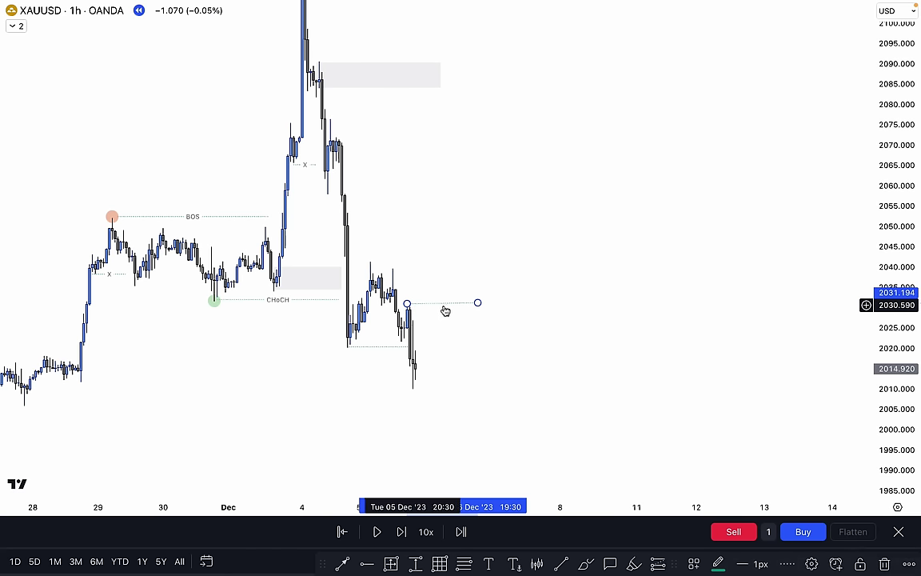
left_click_drag(478, 303, 470, 309)
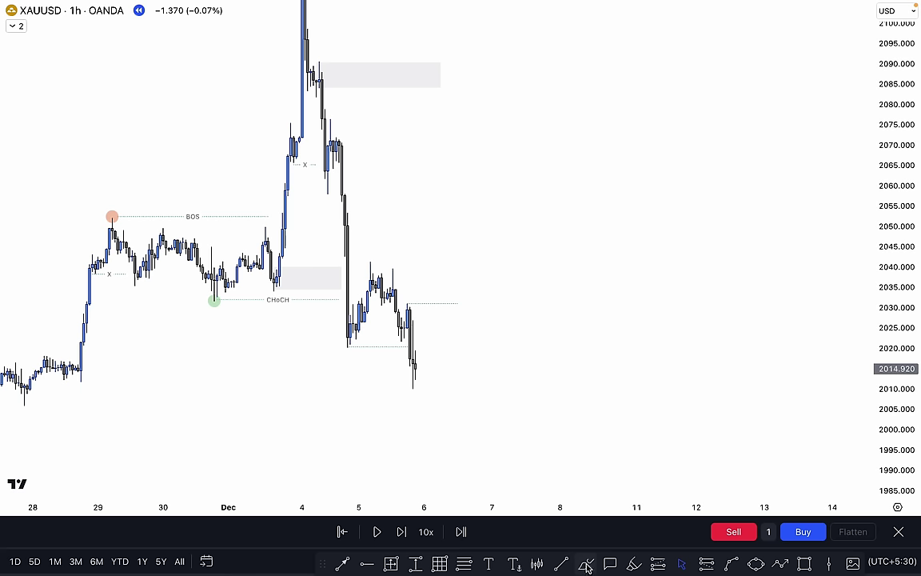
Step: Circle the latest candles' low between about 2010 and 2016 with the brush, and delete a trial stroke over the 2031 line
left_click_drag(428, 365, 417, 392)
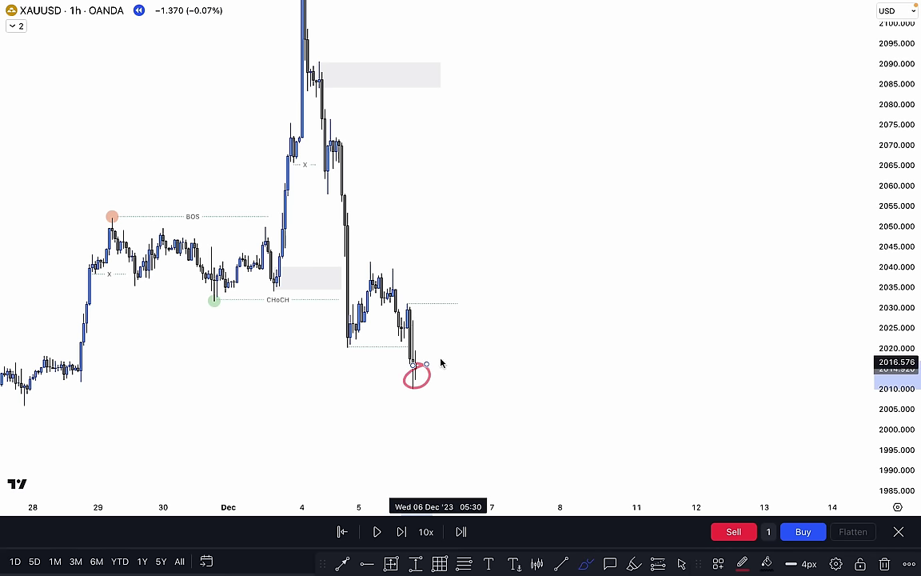
left_click_drag(405, 303, 471, 306)
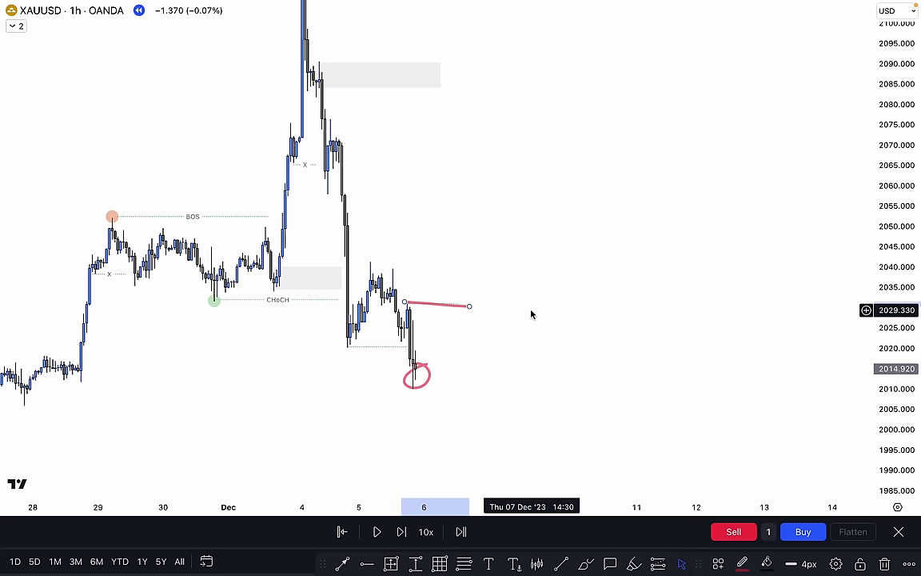
key("Delete")
Step: Draw a supply zone from the 5 Dec high between about 2039.6 and 2032.7, and label the 2031 line X
left_click(804, 565)
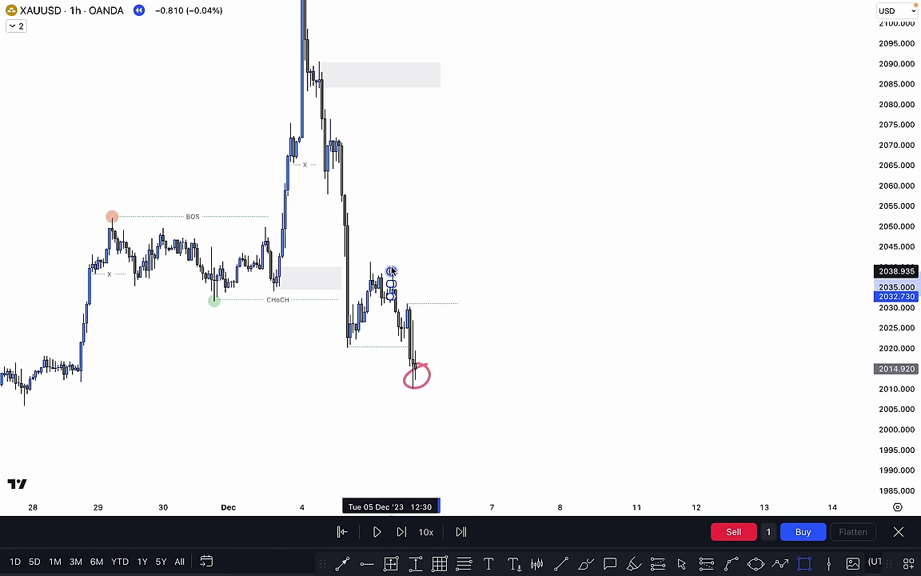
left_click_drag(392, 296, 463, 296)
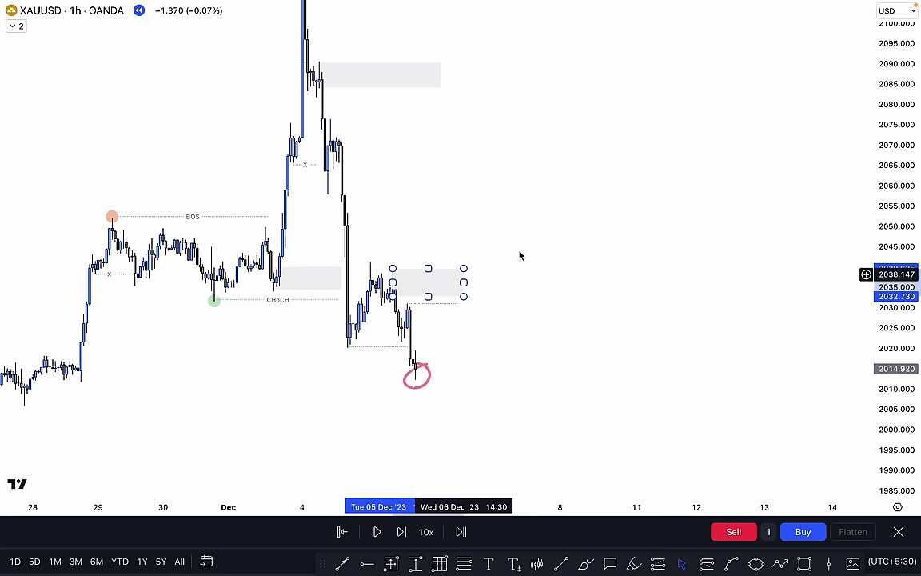
left_click(530, 259)
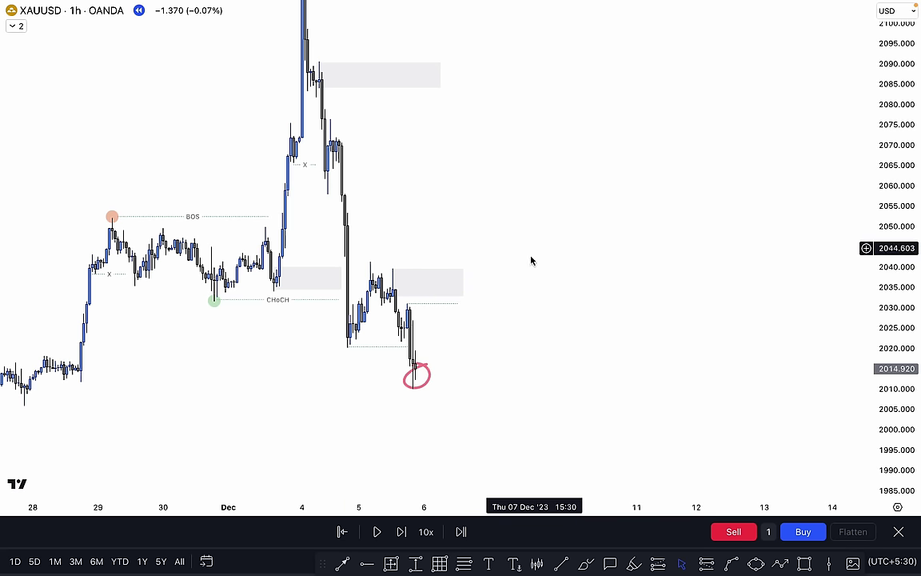
double_click(415, 303)
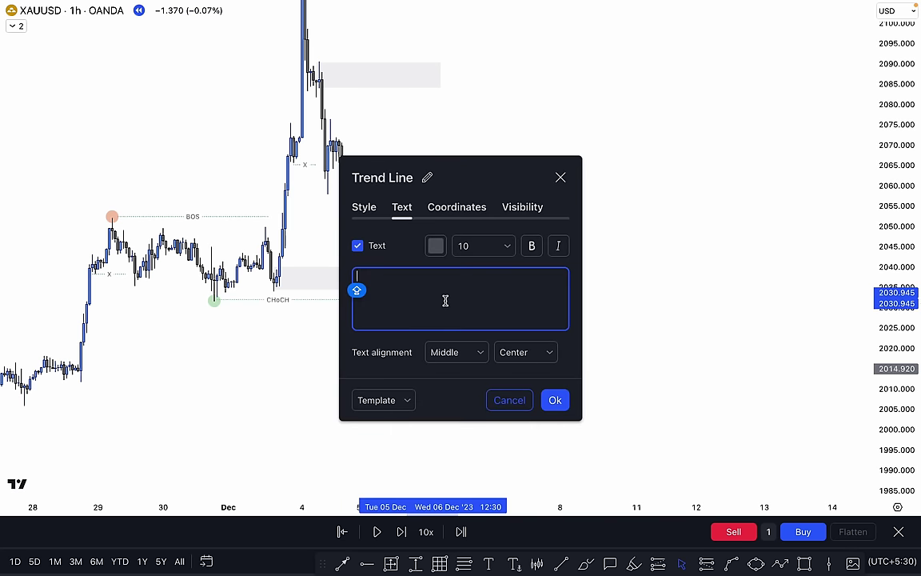
left_click(555, 400)
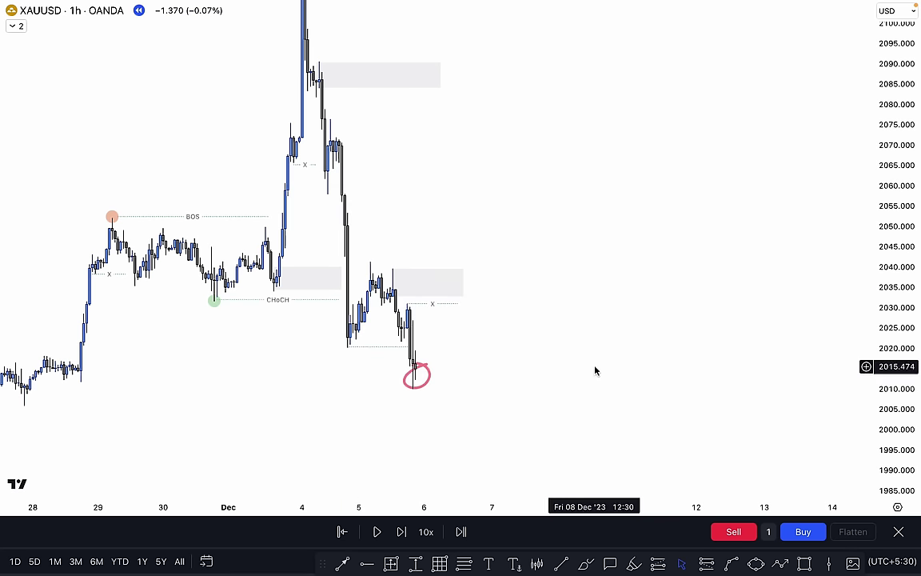
Step: On the 5-minute chart, shorten the X-marked line to start at the 2031 swing high, and delete the brush circle around the low
type("5")
key("Return")
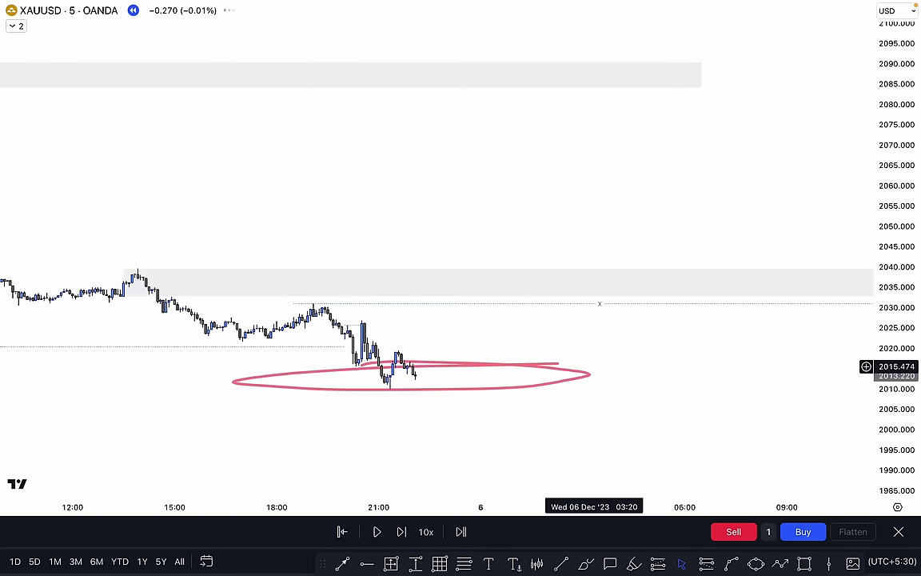
left_click_drag(774, 127, 409, 128)
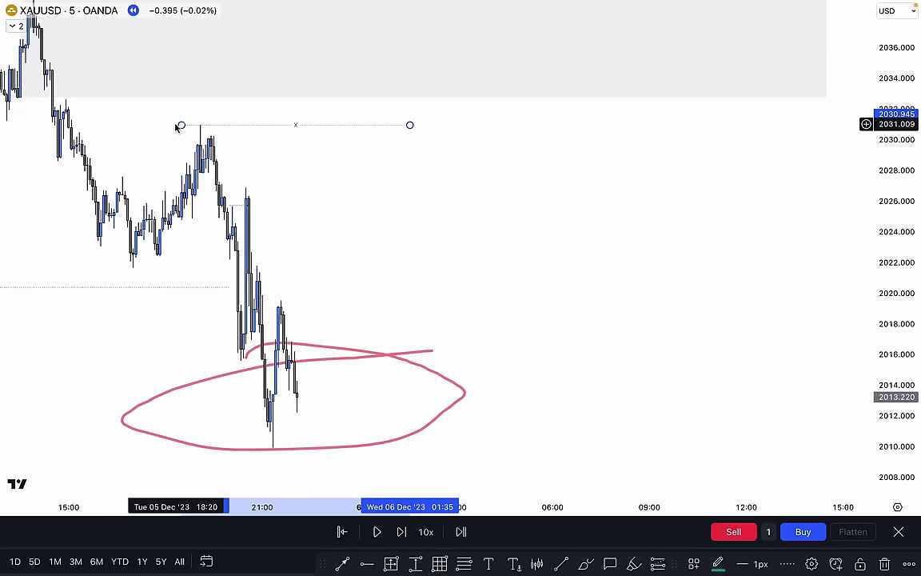
left_click_drag(177, 127, 212, 128)
left_click(327, 193)
left_click_drag(352, 202, 357, 160)
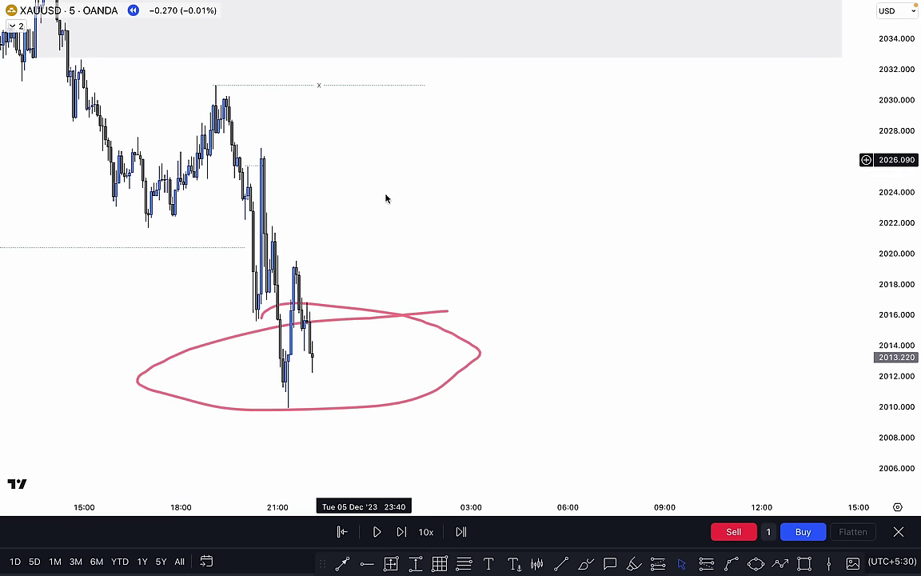
left_click(415, 321)
key("Delete")
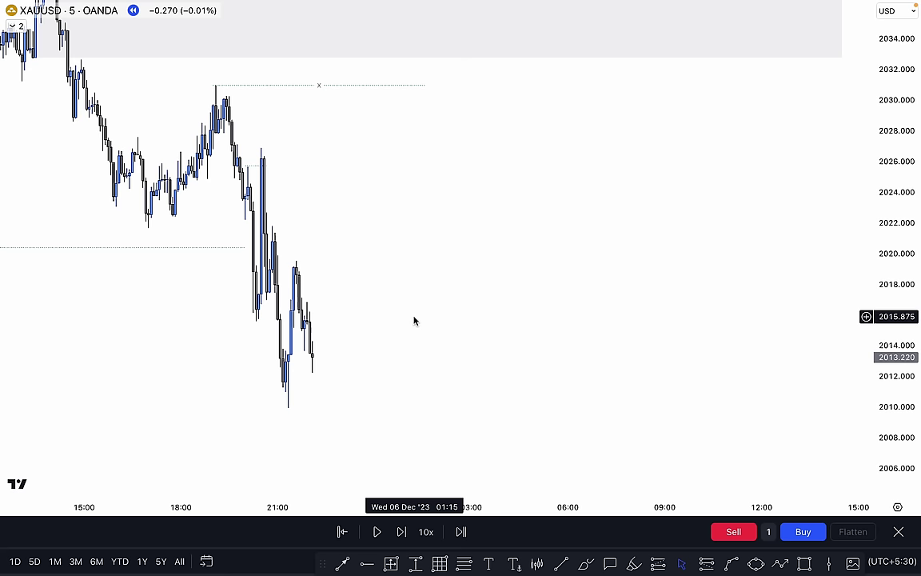
Step: Advance the replay to about 07:40 on 6 Dec and draw a horizontal line from the 2021.9 swing high to its break
left_click(402, 532)
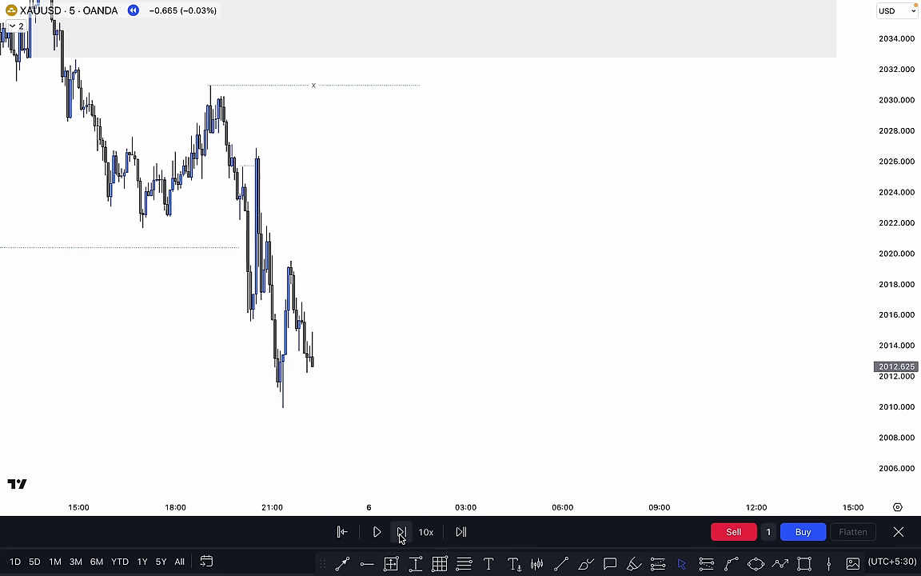
left_click(401, 532)
left_click(401, 532)
left_click(402, 532)
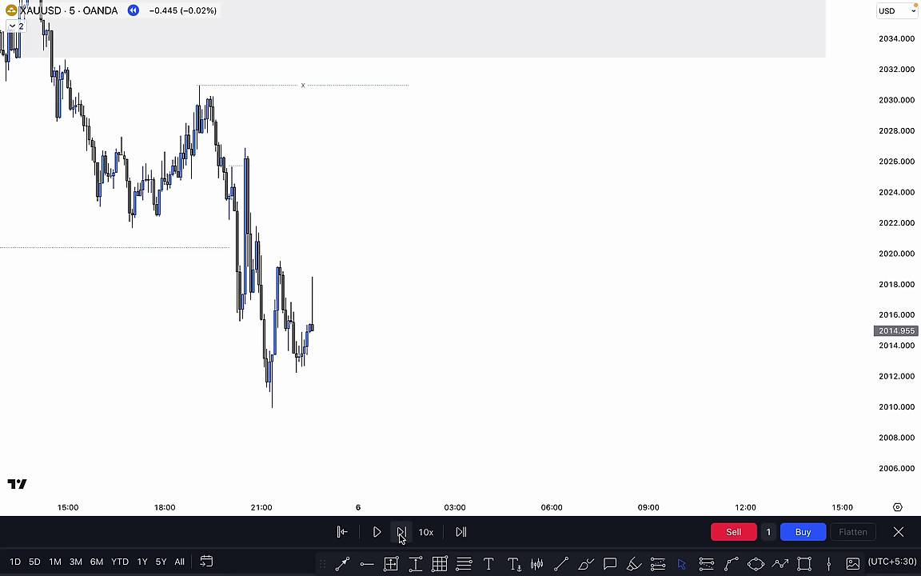
left_click(401, 532)
left_click(401, 532)
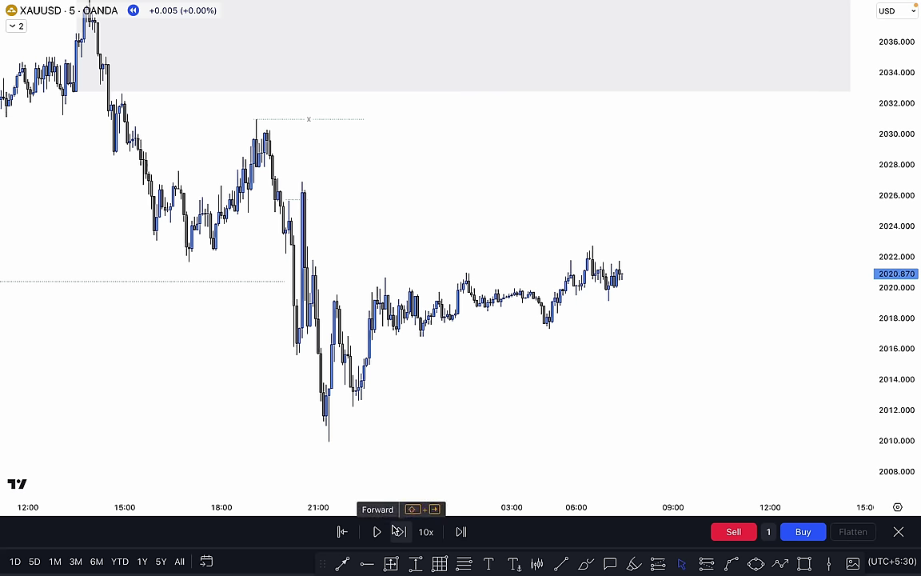
left_click(402, 532)
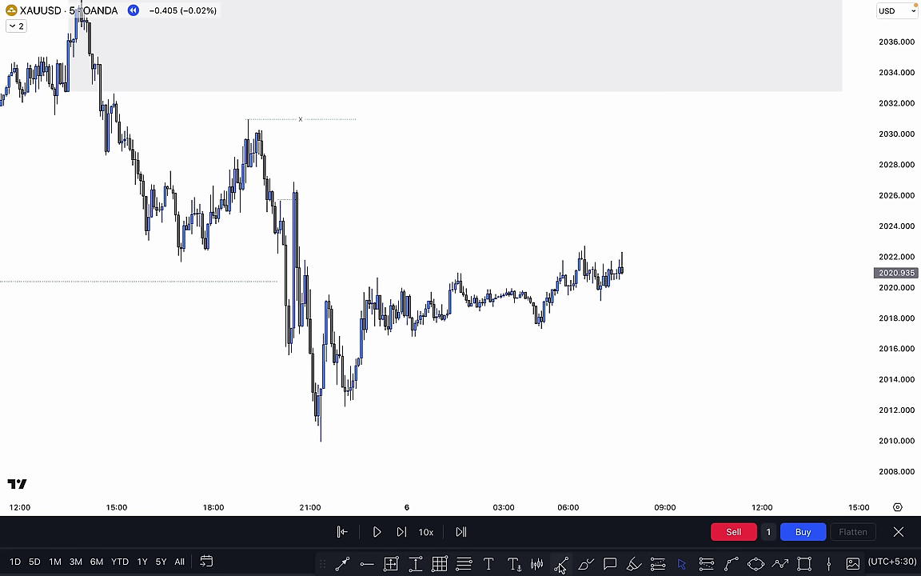
left_click(587, 264)
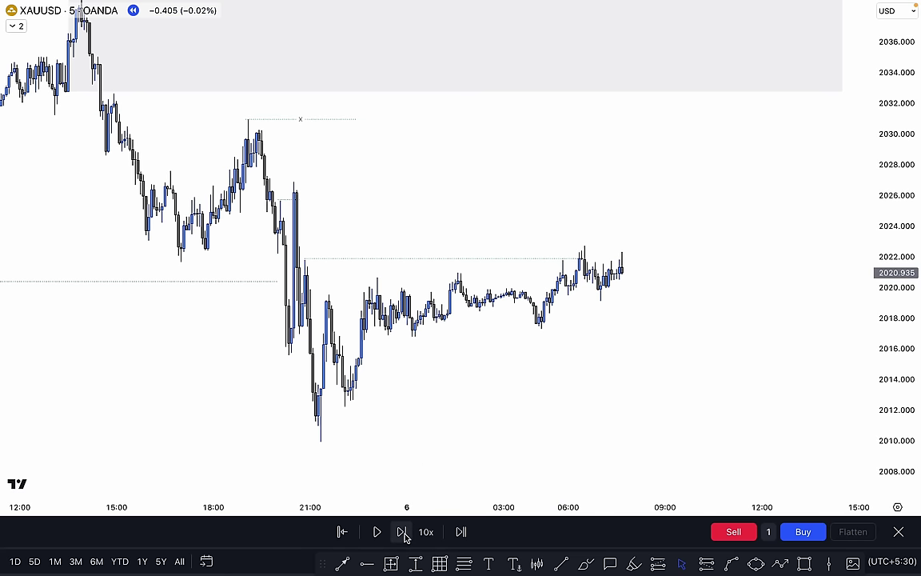
Step: Step the replay forward to about 09:05 and draw a horizontal line from the 06:30 high near 2022.7 to its break
left_click(405, 533)
left_click(405, 534)
left_click(405, 534)
left_click(404, 534)
left_click(404, 533)
left_click(404, 533)
left_click(403, 534)
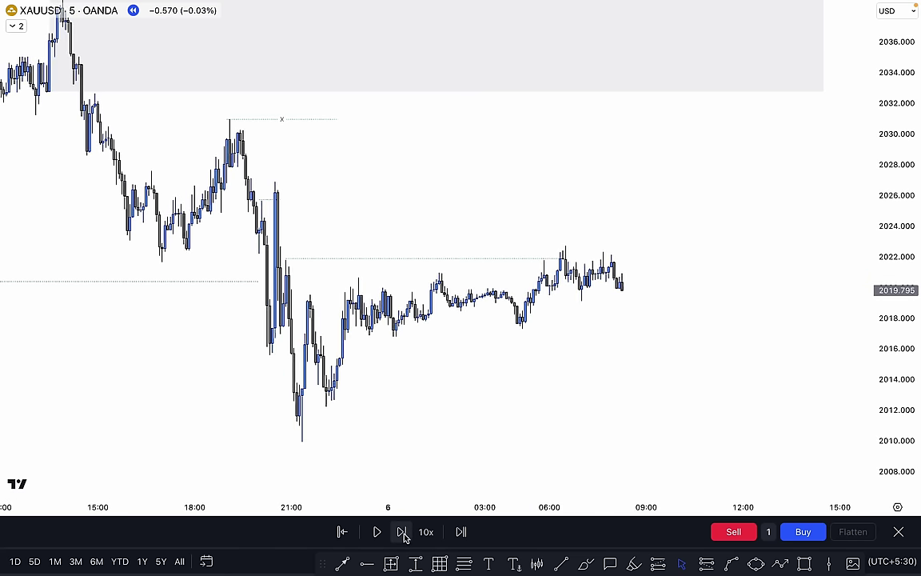
left_click(402, 532)
left_click(402, 531)
left_click(403, 532)
left_click(402, 532)
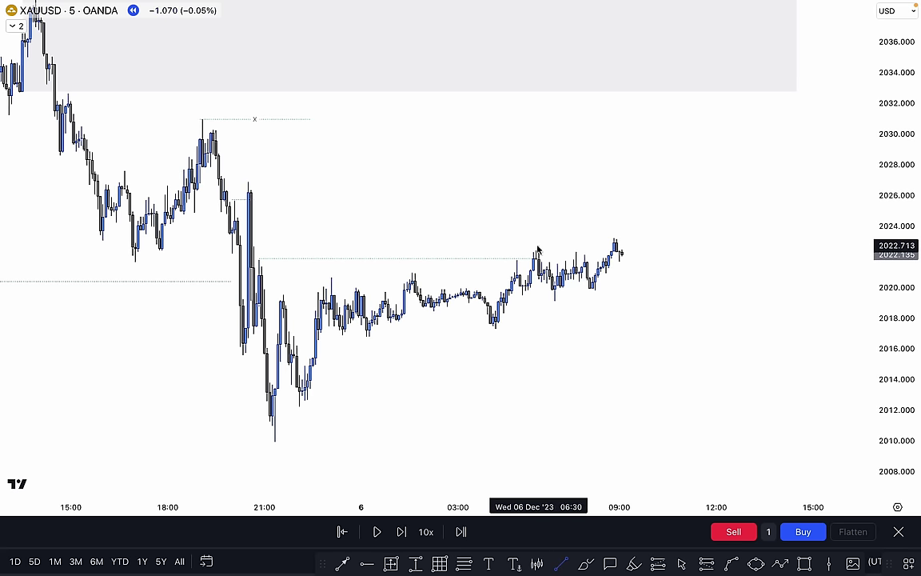
left_click(617, 245)
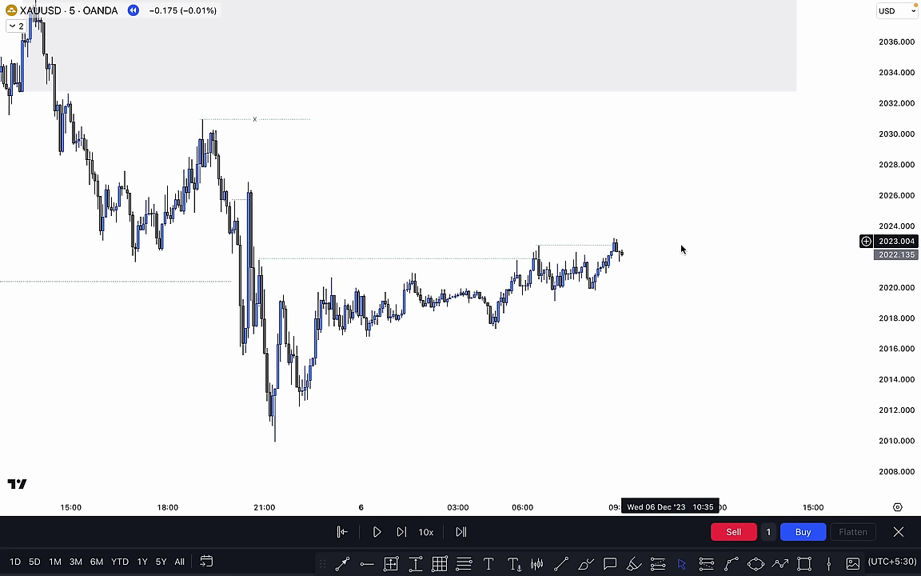
Step: Draw a short horizontal line from the 2020.9 swing low to about 09:45 and label it x
left_click_drag(897, 376, 900, 259)
left_click_drag(706, 293, 554, 259)
scroll(515, 264, "up", 4)
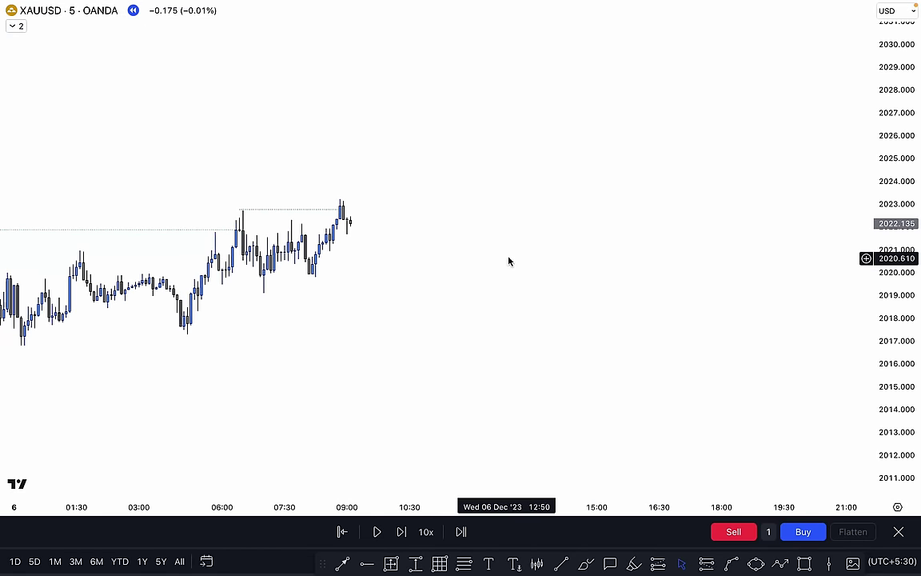
left_click_drag(890, 272, 890, 224)
left_click_drag(434, 234, 519, 286)
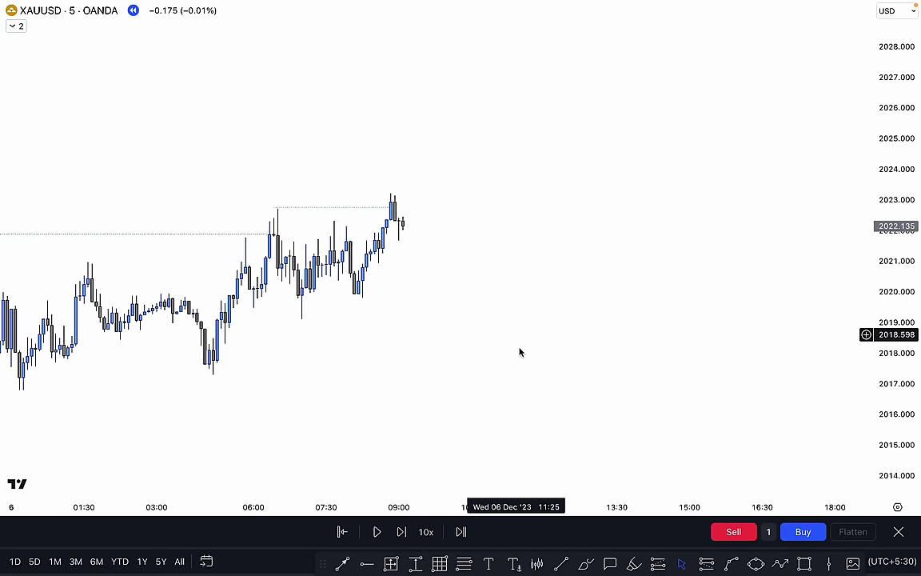
left_click(559, 561)
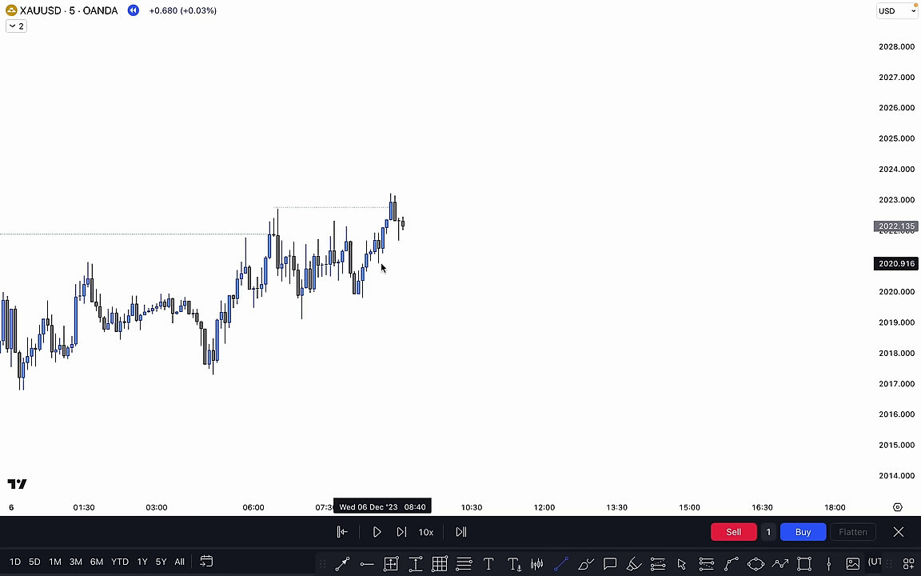
left_click(390, 269)
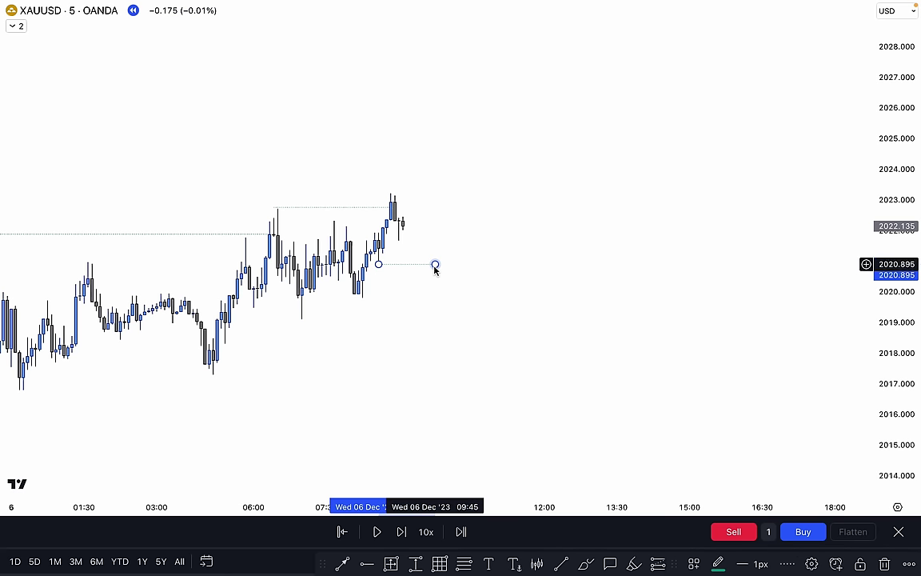
double_click(435, 266)
type("x")
left_click(560, 404)
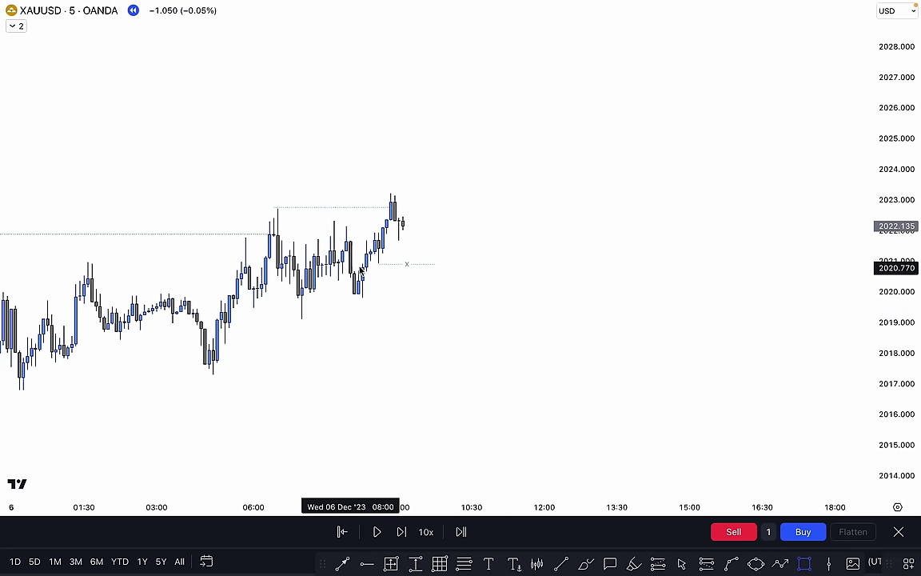
Step: Draw a demand zone from the candles before the latest rise, between about 2020.9 and 2019.7
mouse_move(362, 264)
left_mouse_down()
mouse_move(430, 294)
mouse_move(451, 290)
mouse_move(452, 308)
left_mouse_up()
left_click_drag(450, 302, 449, 297)
left_click(480, 289)
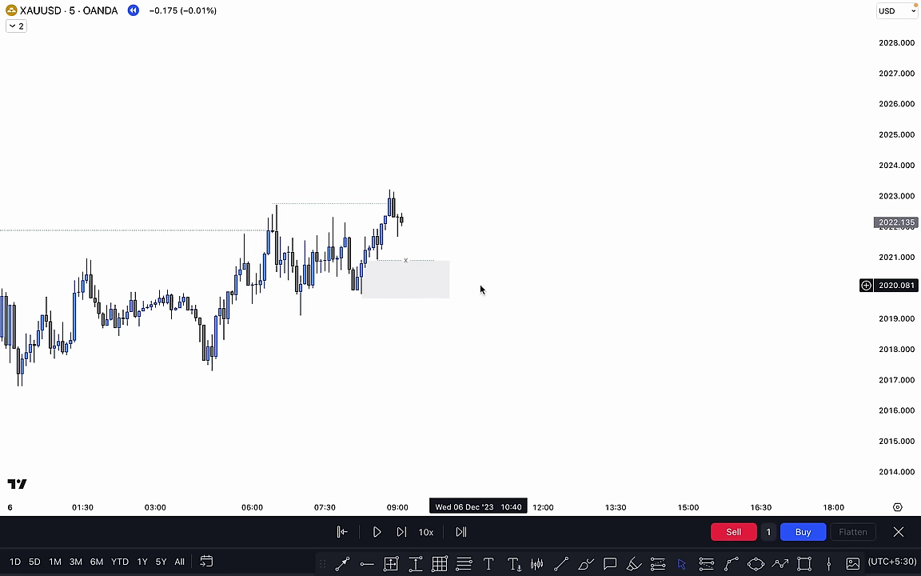
Step: Draw a demand zone at the 5 Dec 22:20 low between about 2015.4 and 2012.7, extending past the latest candles
scroll(583, 314, "down", 3)
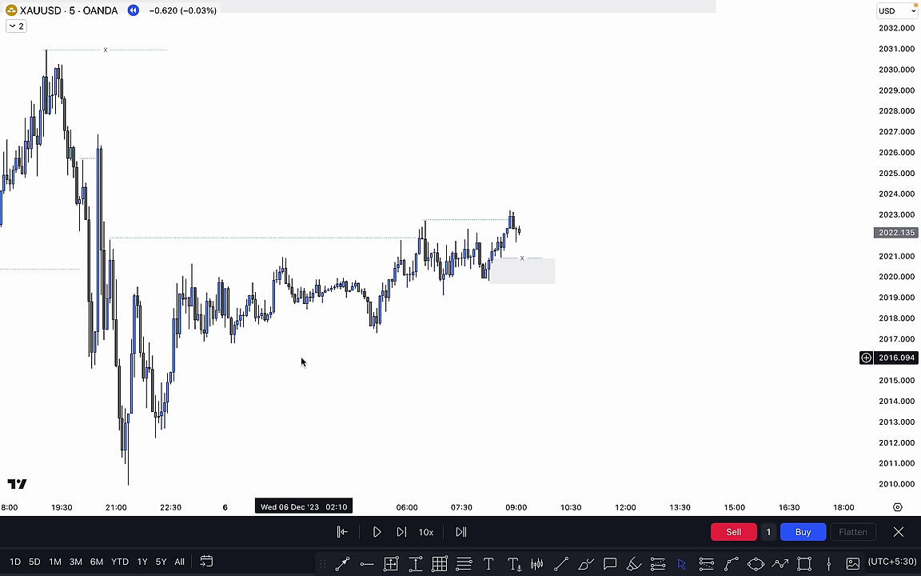
left_click_drag(327, 357, 337, 340)
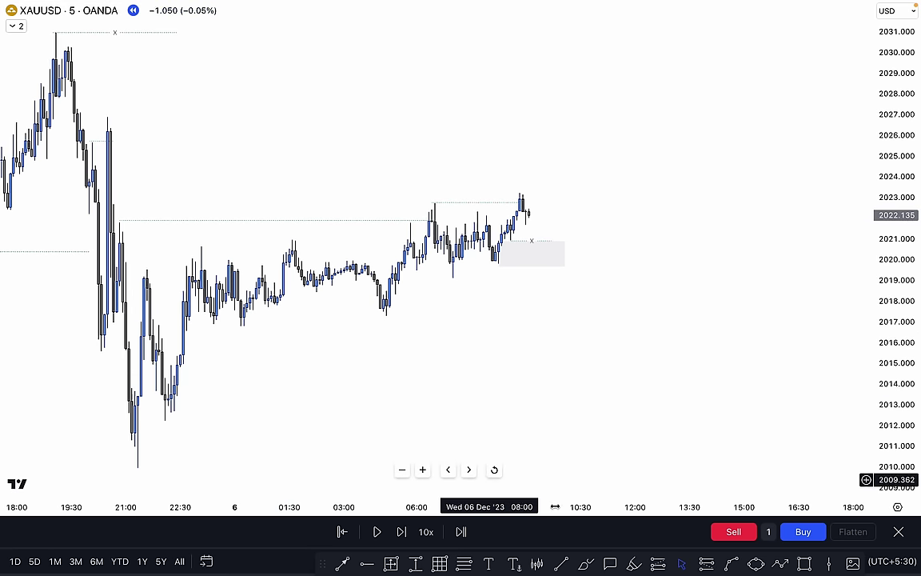
left_click(805, 563)
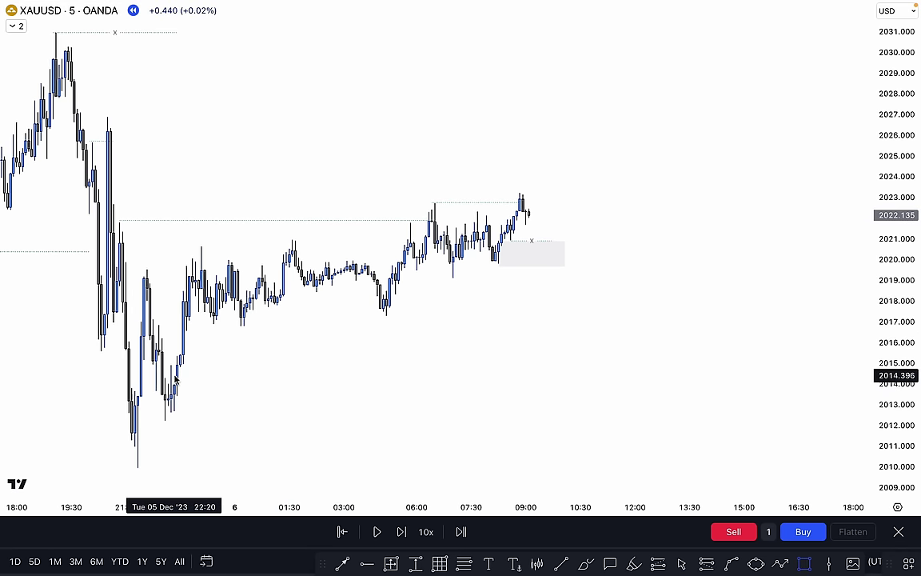
left_click_drag(174, 376, 601, 411)
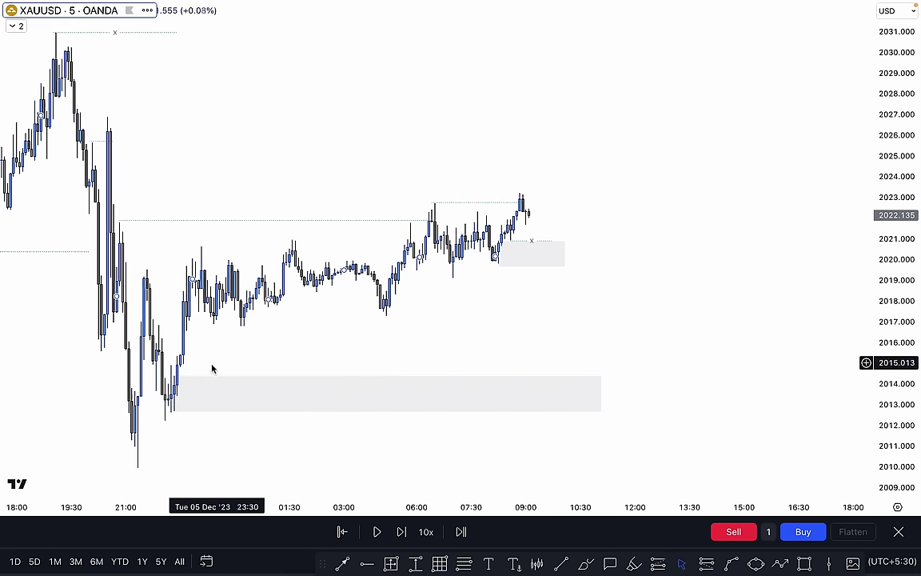
left_click(174, 376)
left_click_drag(174, 376, 170, 354)
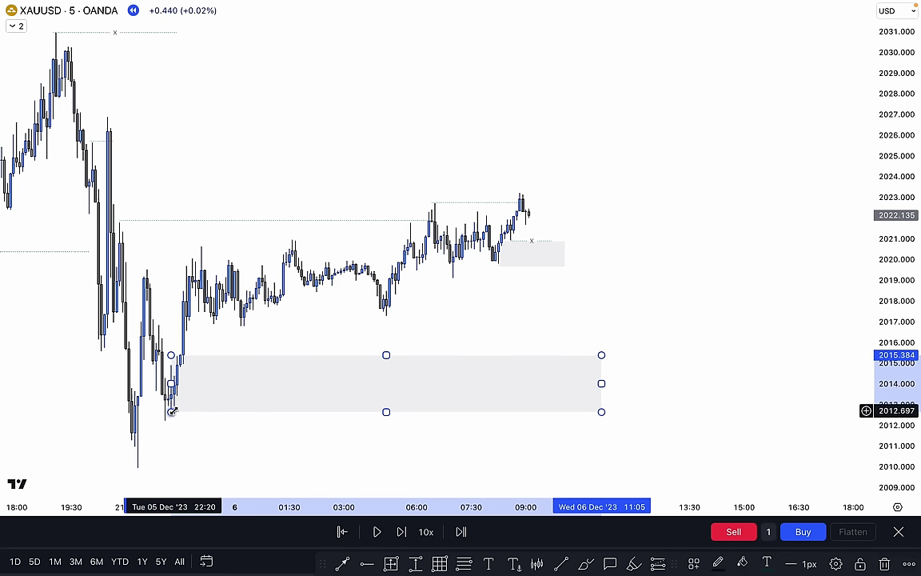
left_click_drag(170, 411, 176, 411)
left_click(206, 417)
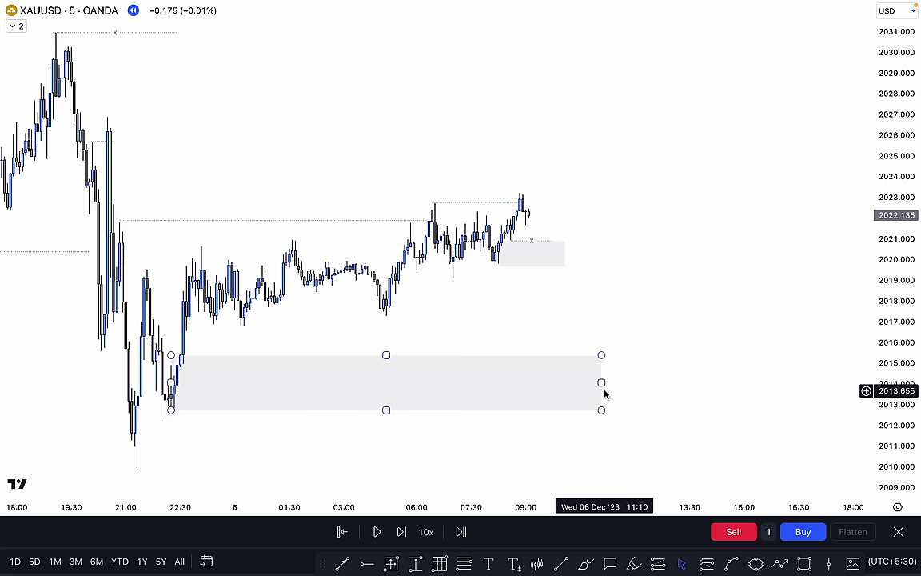
left_click_drag(601, 383, 619, 383)
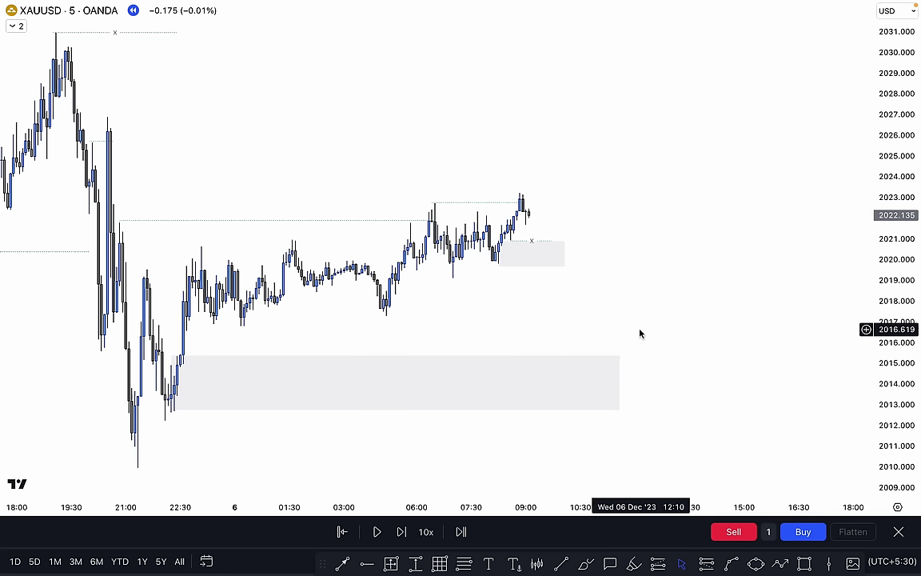
Step: Enlarge the latest candles around both demand zones and advance the replay five candles to about 09:30
scroll(640, 333, "up", 2)
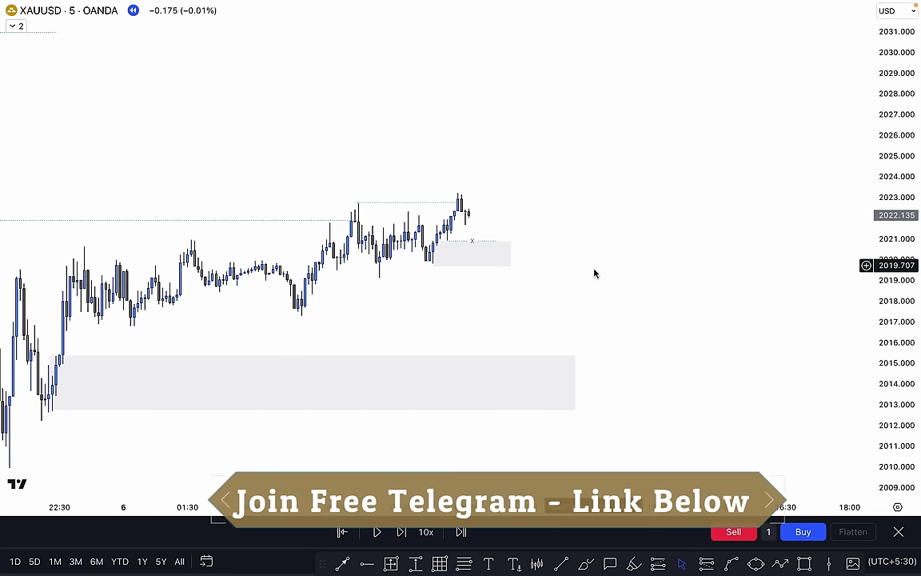
scroll(594, 273, "up", 1)
left_click_drag(895, 334, 893, 206)
left_click_drag(654, 260, 711, 223)
left_click(401, 531)
left_click(401, 531)
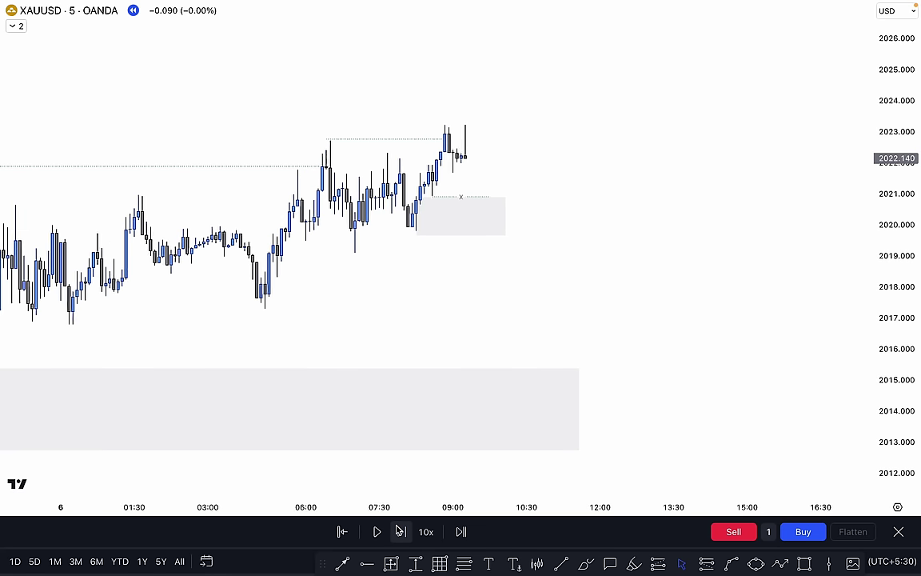
left_click(400, 531)
left_click(401, 531)
left_click(401, 531)
Step: Move the x-labelled horizontal line up to the newer swing low at about 2021.7
left_click(442, 231)
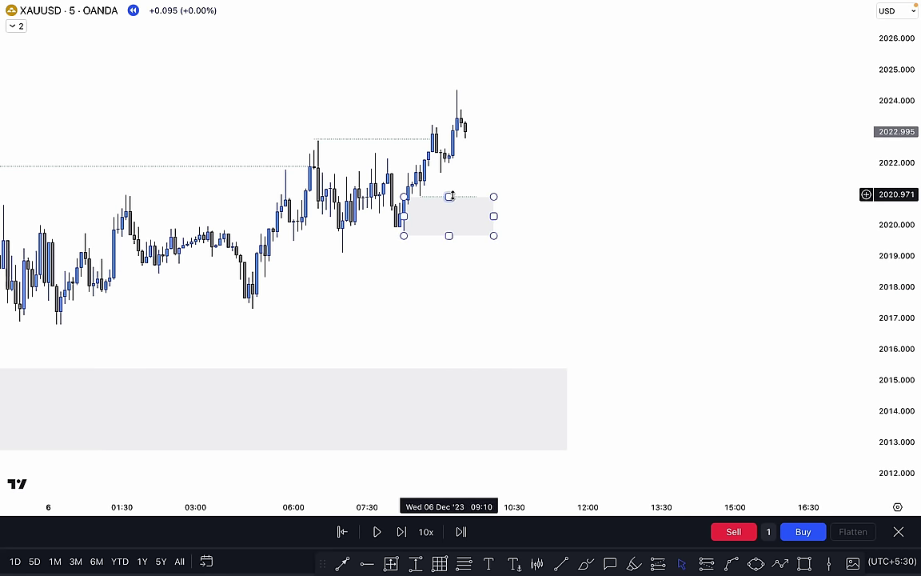
left_click_drag(422, 196, 482, 173)
left_click(515, 169)
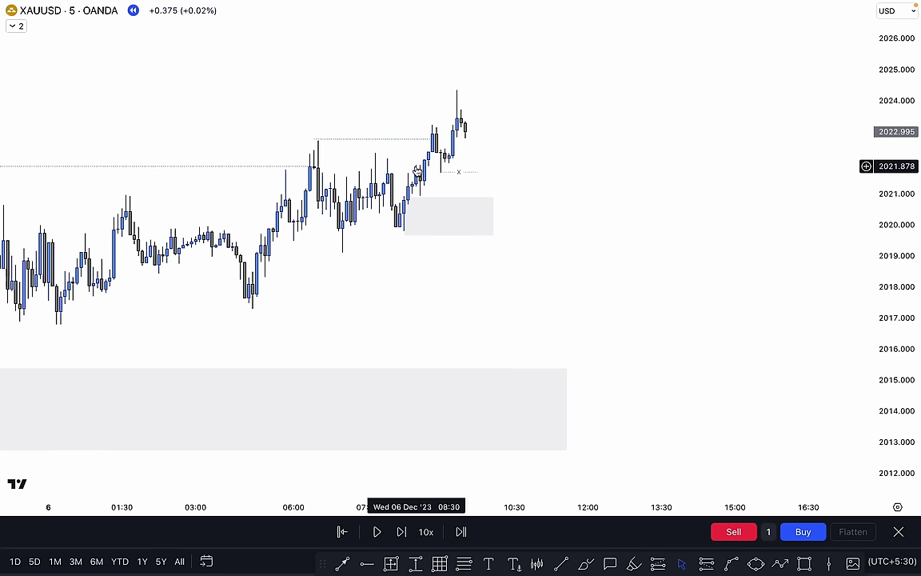
Step: Extend the upper demand zone forward to 11:45 and change its fill to light blue
left_click(405, 197)
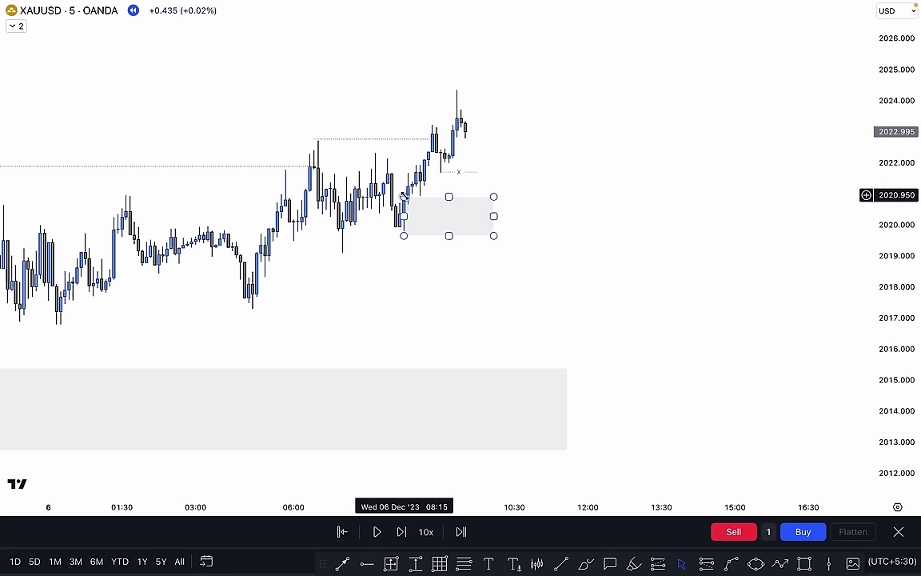
left_click(519, 174)
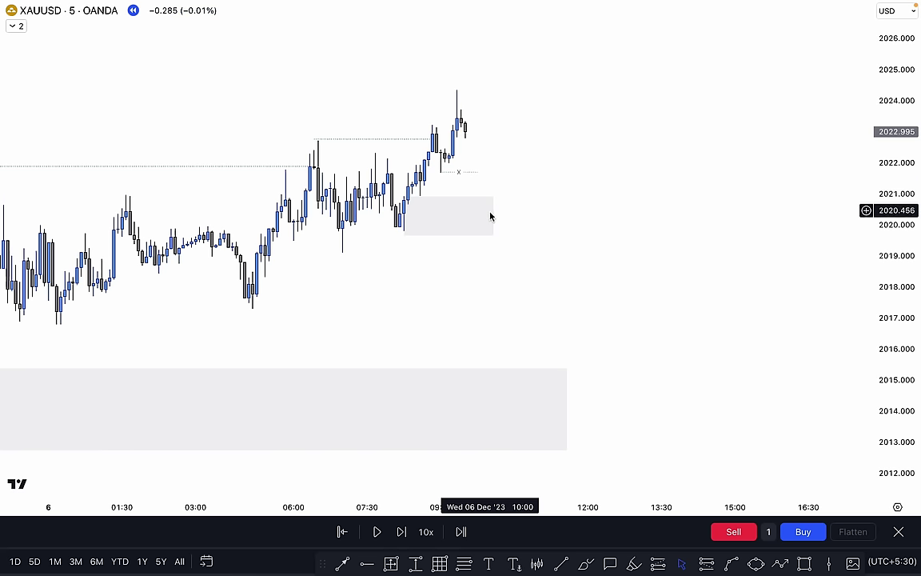
left_click_drag(492, 216, 575, 216)
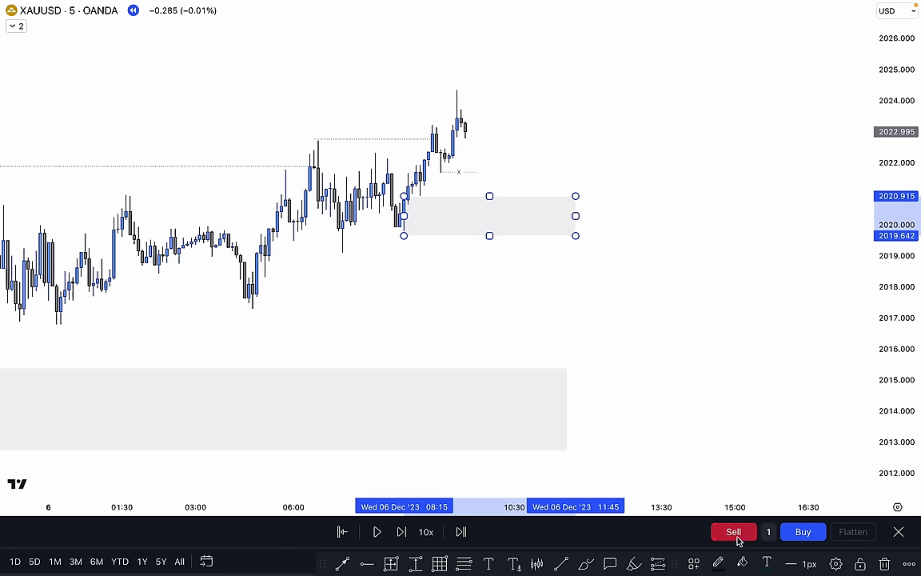
left_click(744, 560)
left_click(833, 389)
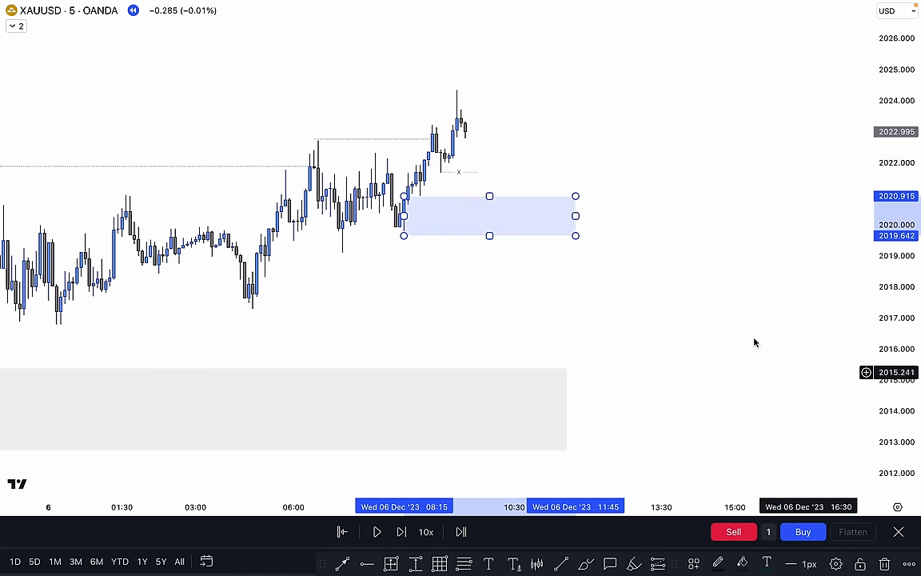
left_click(617, 300)
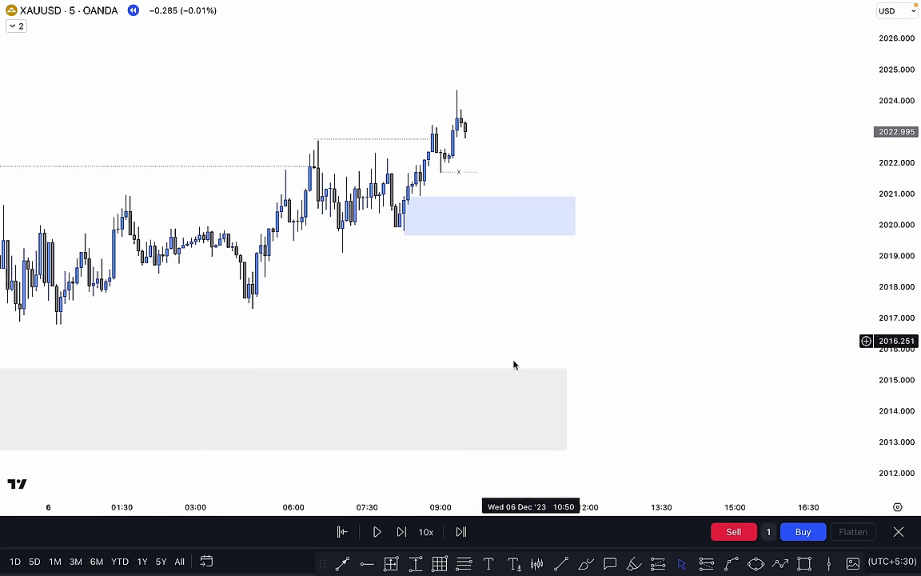
Step: Advance the replay candle by candle until price drops into the blue demand zone at about 10:15
double_click(402, 531)
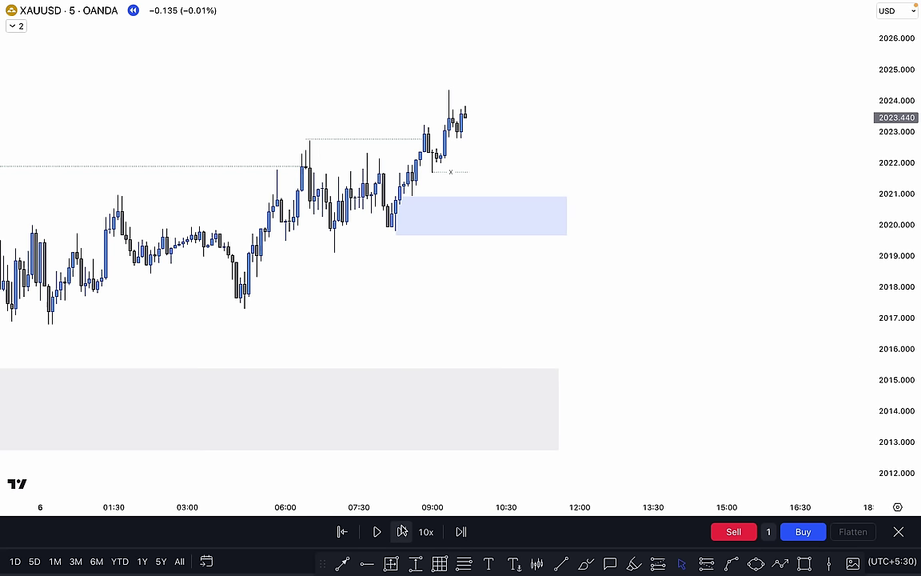
left_click(402, 531)
left_click(402, 531)
left_click(402, 531)
left_click(402, 531)
left_click(402, 531)
left_click(402, 531)
left_click(402, 531)
left_click_drag(616, 177, 720, 238)
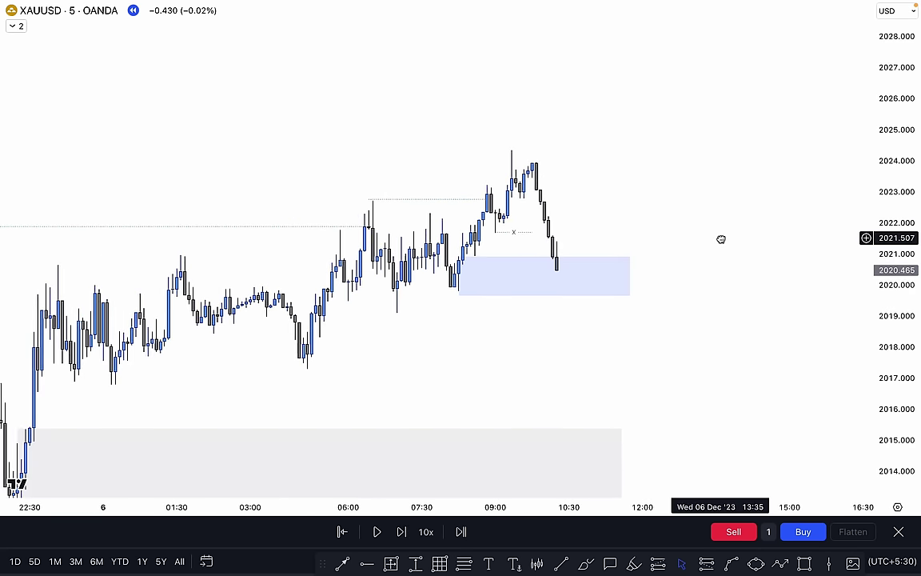
Step: Shorten the blue demand zone so it ends at the latest candle, about 10:20
left_click(631, 284)
left_click_drag(629, 276, 560, 276)
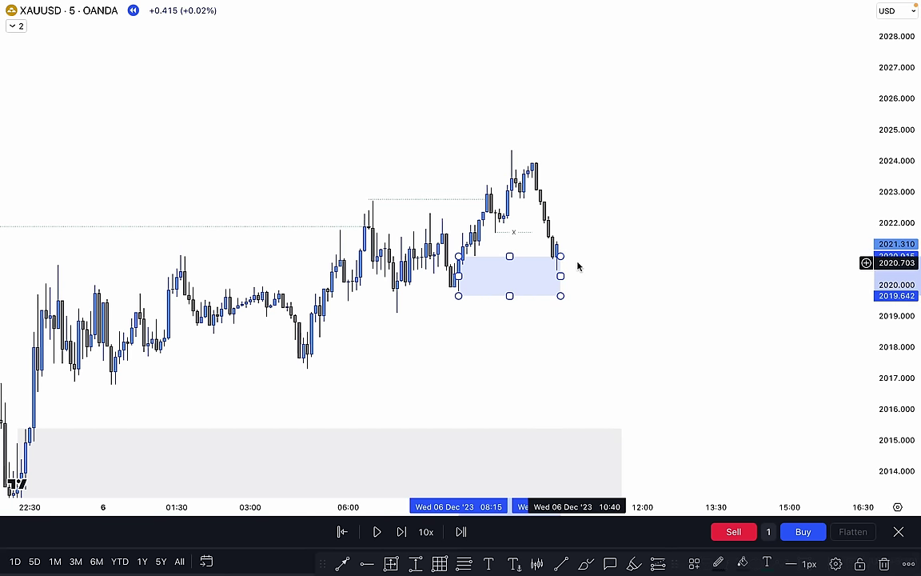
left_click(610, 210)
Step: Sketch freehand a possible fall into the lower grey demand zone and a rebound to about 2021, and undo the strokes
left_click_drag(648, 168, 678, 166)
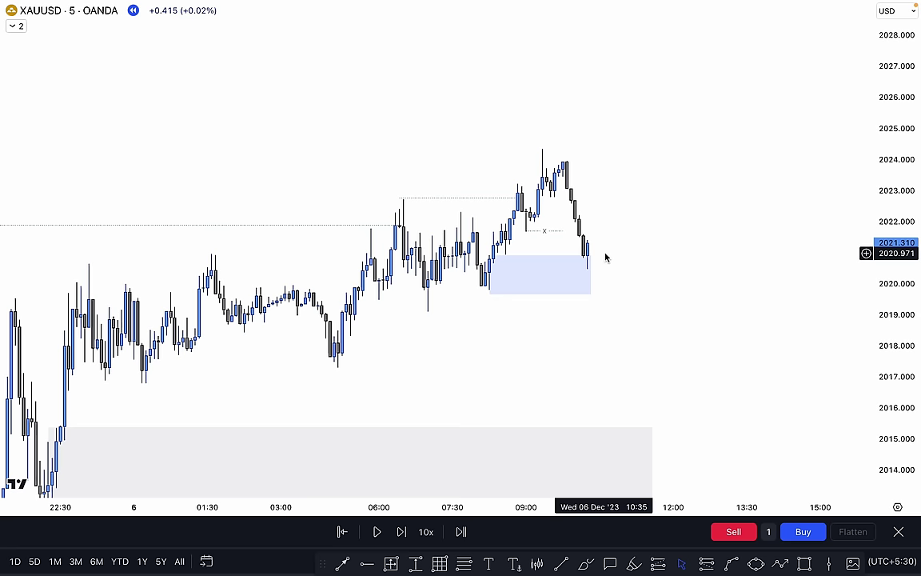
left_click_drag(691, 282, 693, 224)
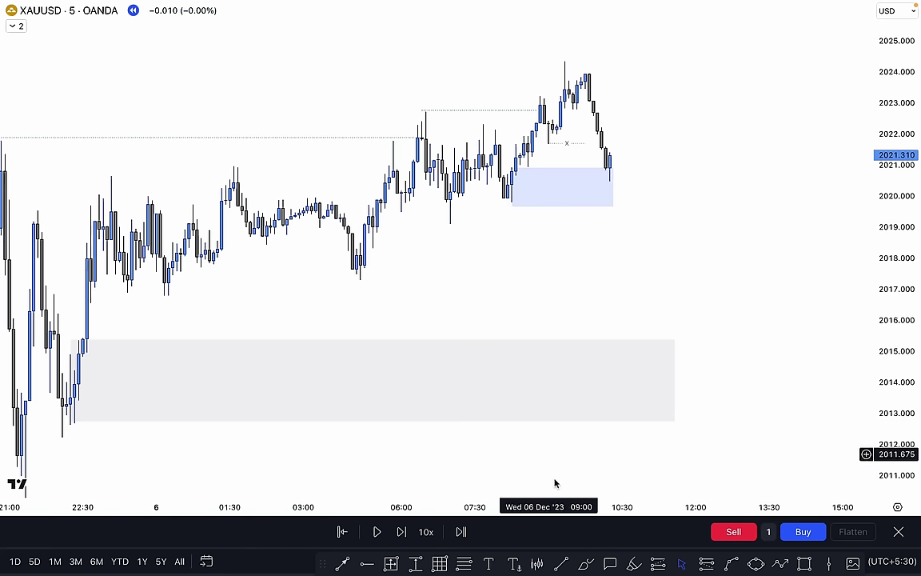
left_click(585, 564)
mouse_move(618, 157)
left_mouse_down()
mouse_move(644, 177)
mouse_move(668, 258)
mouse_move(702, 277)
mouse_move(715, 334)
left_mouse_up()
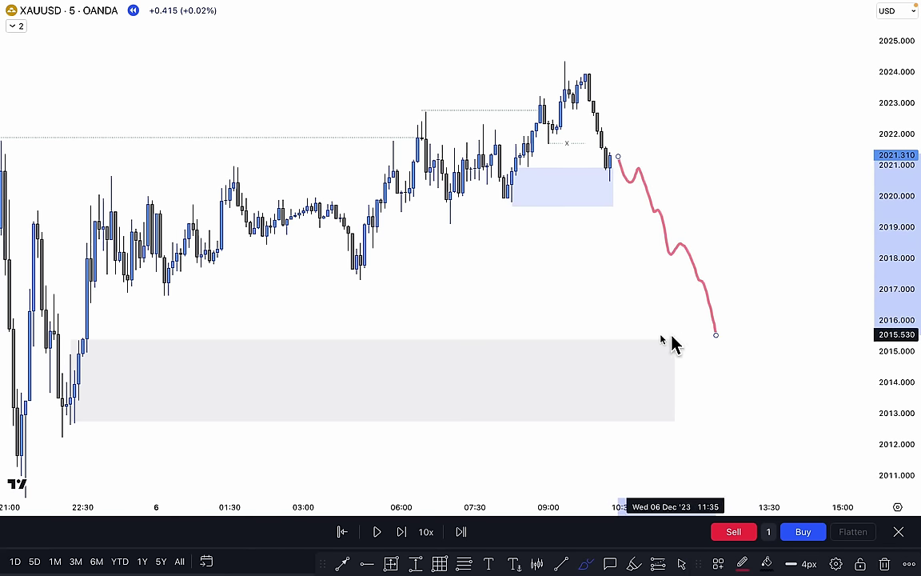
left_click_drag(645, 335, 749, 342)
left_click_drag(674, 401, 790, 394)
mouse_move(712, 350)
left_mouse_down()
mouse_move(738, 378)
mouse_move(759, 298)
mouse_move(777, 294)
mouse_move(774, 167)
left_mouse_up()
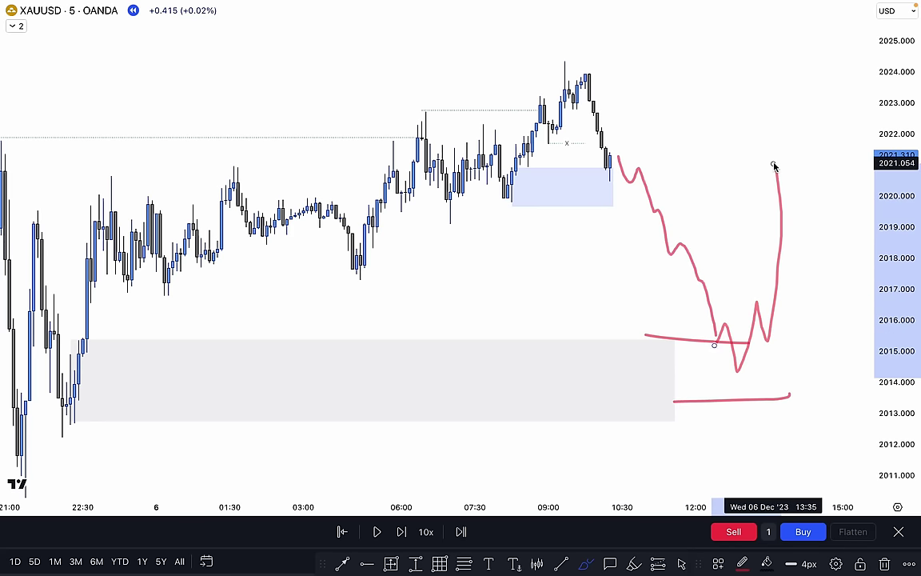
key("ctrl+z")
key("ctrl+z")
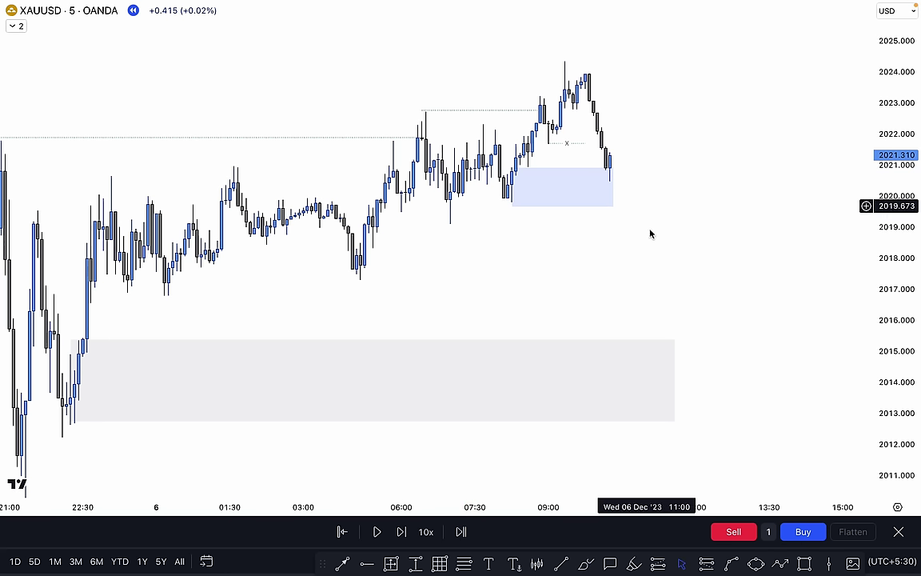
Step: Advance the replay two candles to about 10:25 and enlarge the reaction at the blue demand zone
left_click(404, 532)
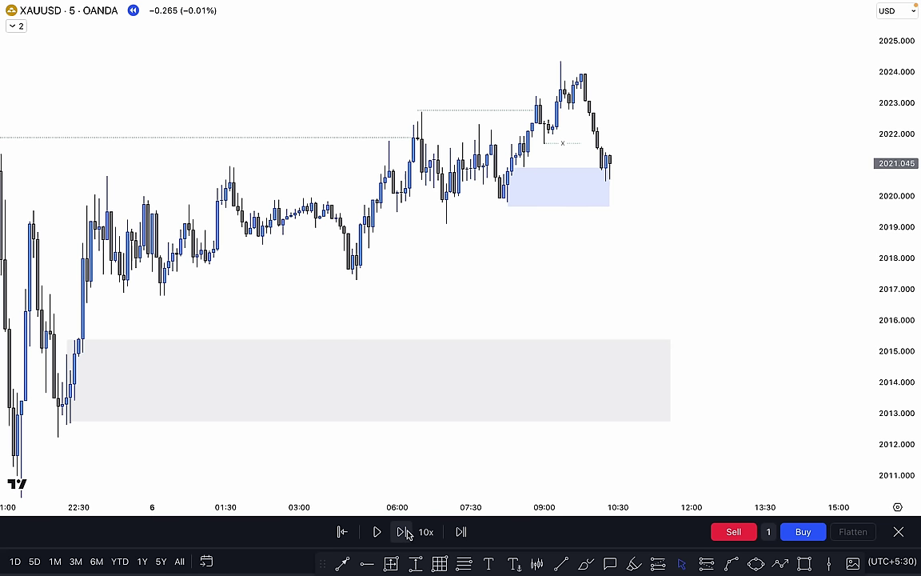
left_click(404, 532)
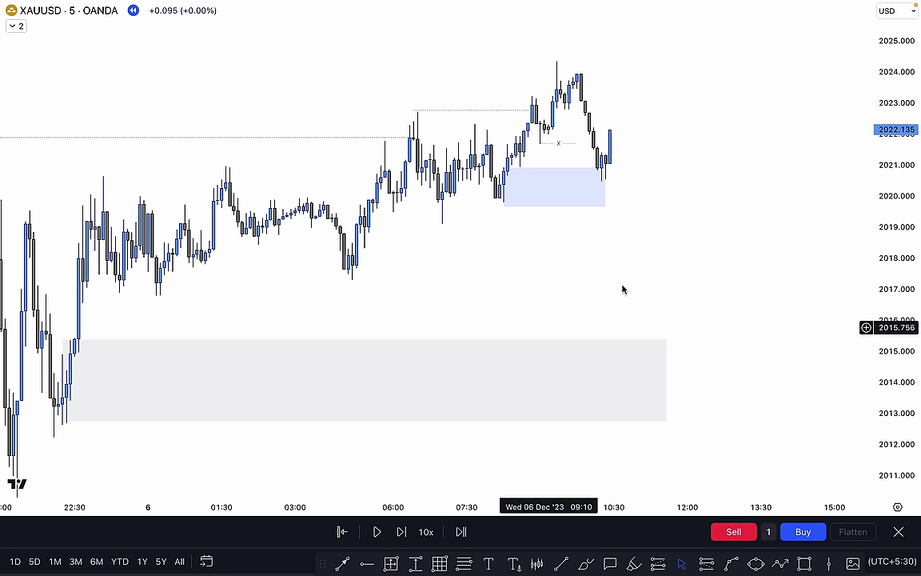
scroll(664, 252, "up", 2)
left_click_drag(890, 349, 890, 172)
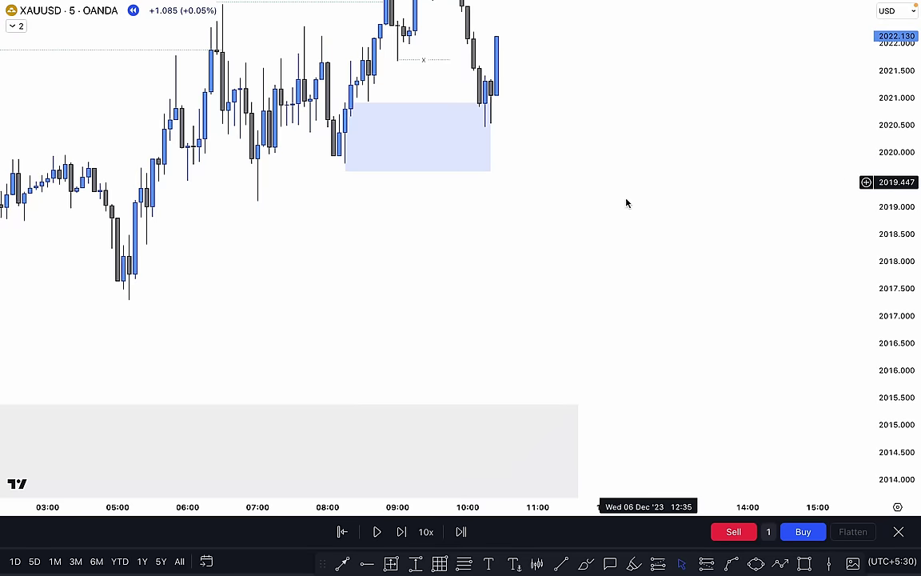
left_click_drag(627, 184, 644, 352)
Step: Draw a short horizontal line from the 10:15 candle's high at about 2021.4, and mark the candles below it with an ellipse
left_click(560, 563)
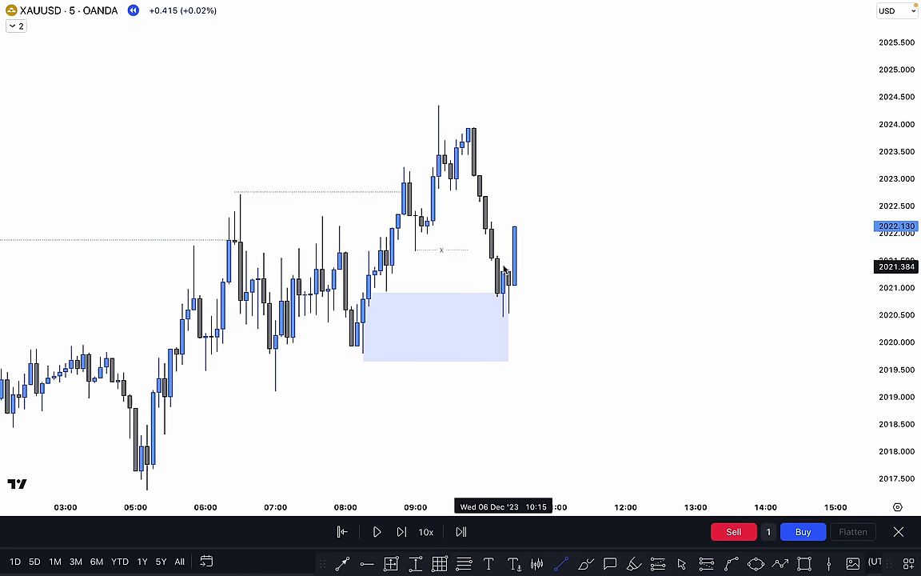
left_click(550, 265)
left_click(669, 244)
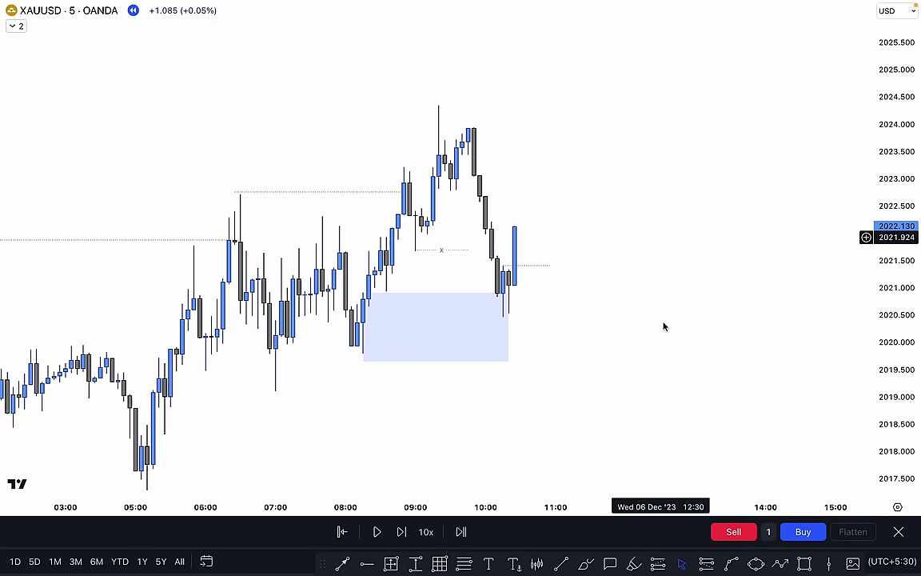
left_click(756, 563)
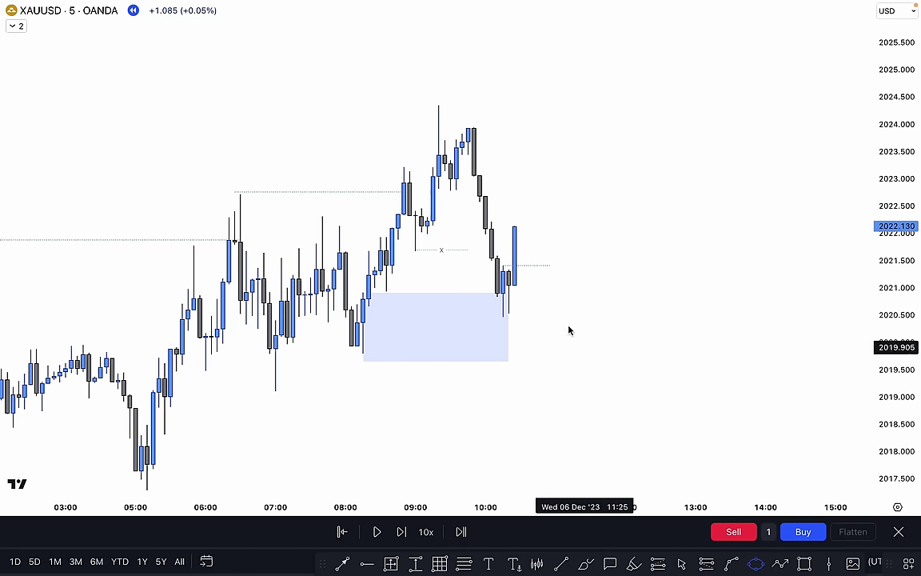
left_click(504, 318)
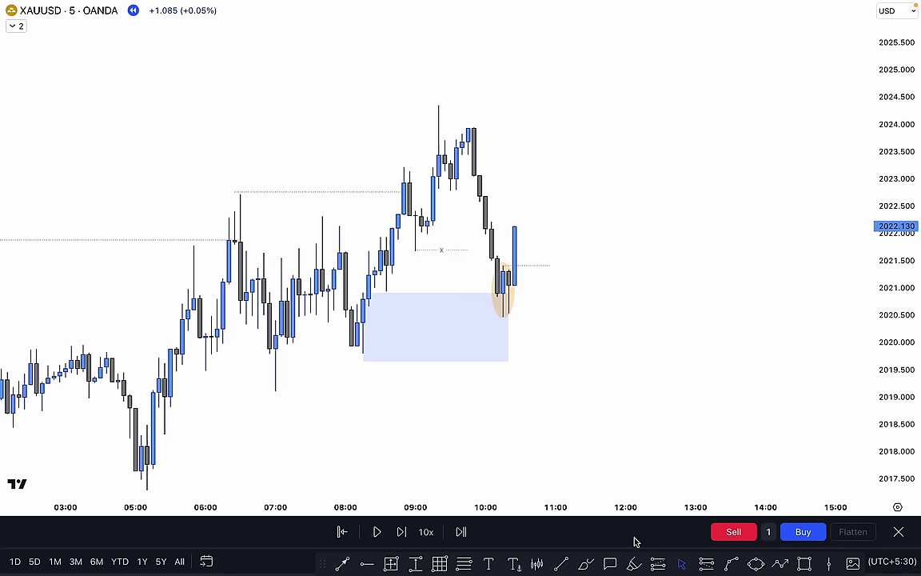
Step: Place a long position with entry 2021.407 and stop 2019.823, and trim the blue zone's lower edge to about 2019.75
left_click(657, 564)
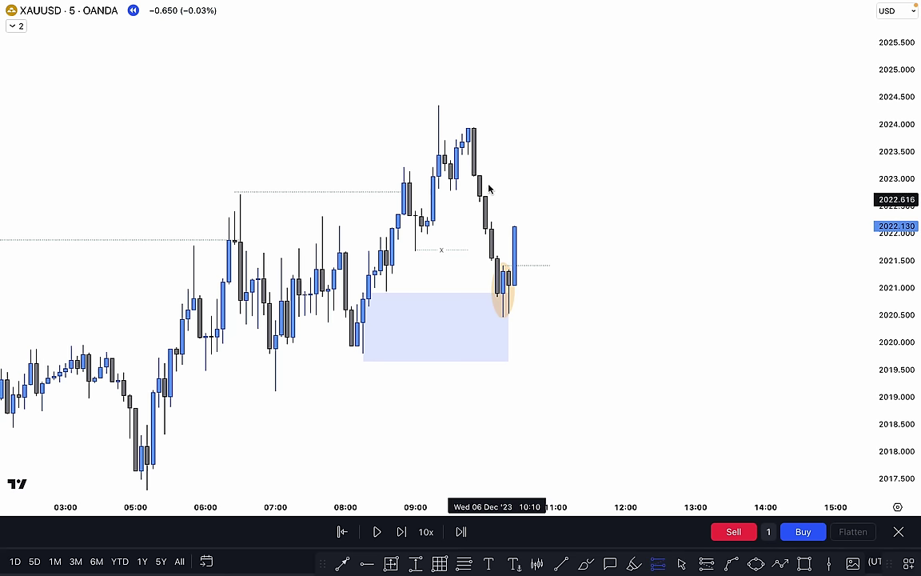
left_click(542, 264)
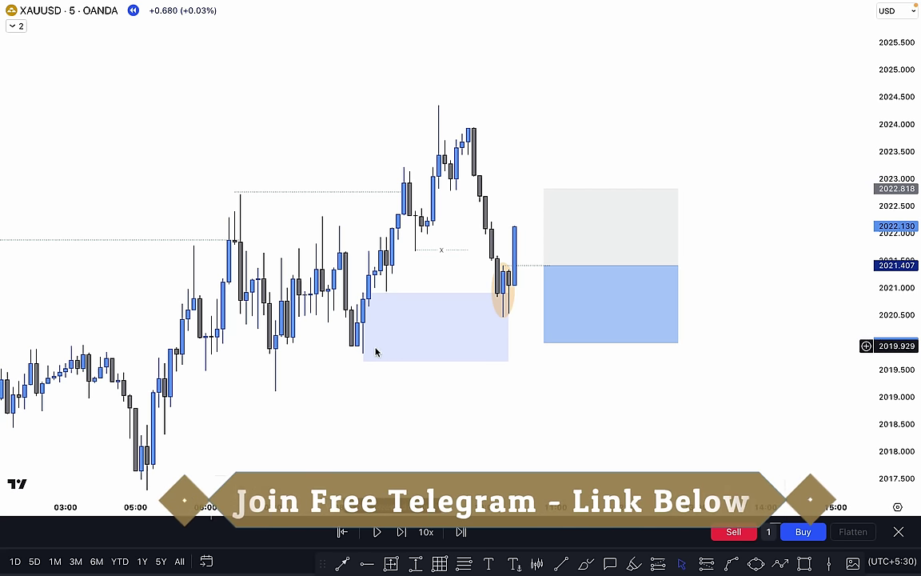
left_click_drag(544, 343, 376, 351)
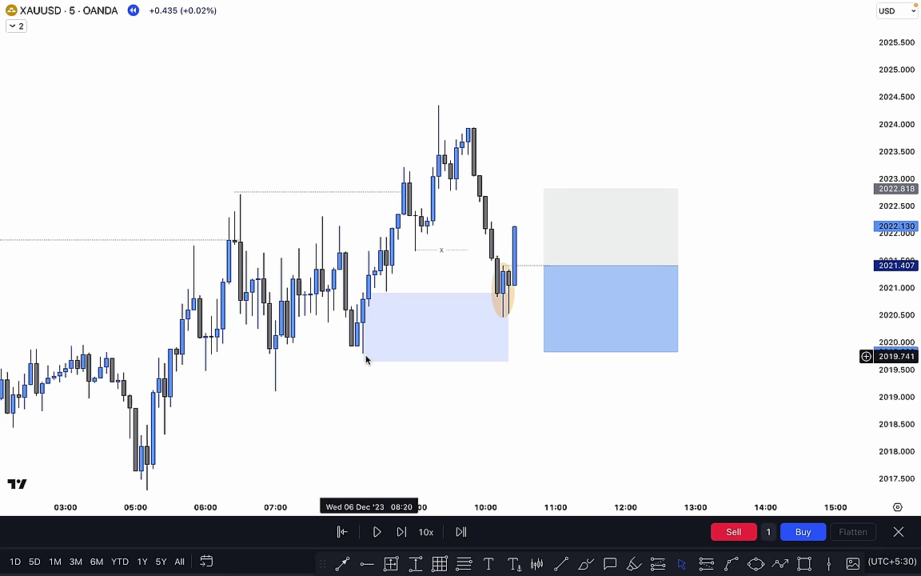
left_click_drag(365, 362, 361, 358)
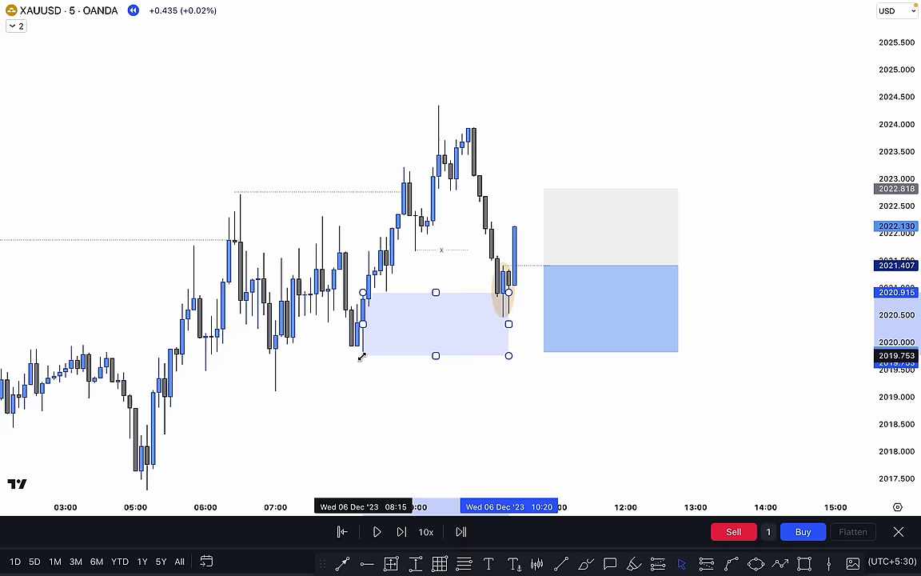
Step: Raise the long position's target to the lower edge of the upper supply zone at 2032.782
scroll(659, 240, "down", 2)
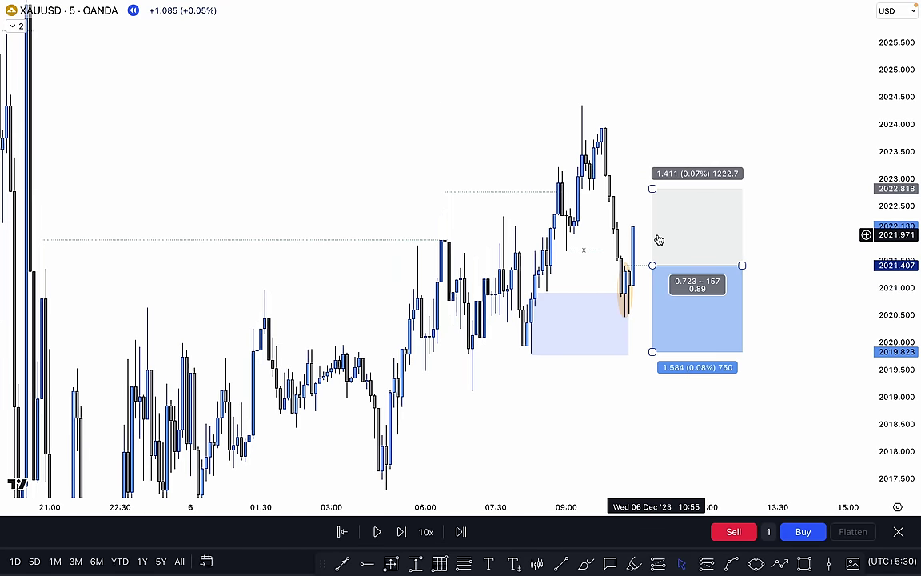
scroll(659, 239, "down", 3)
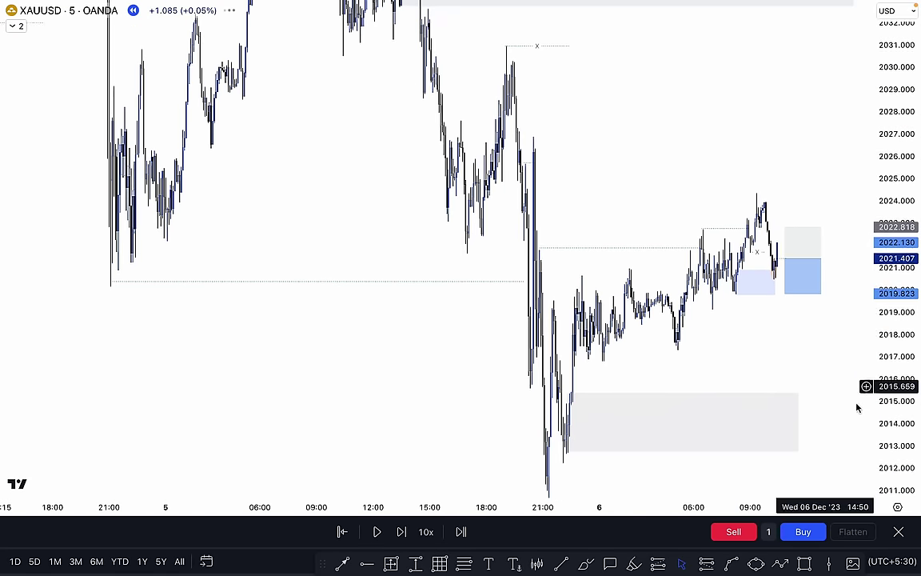
left_click_drag(722, 160, 469, 228)
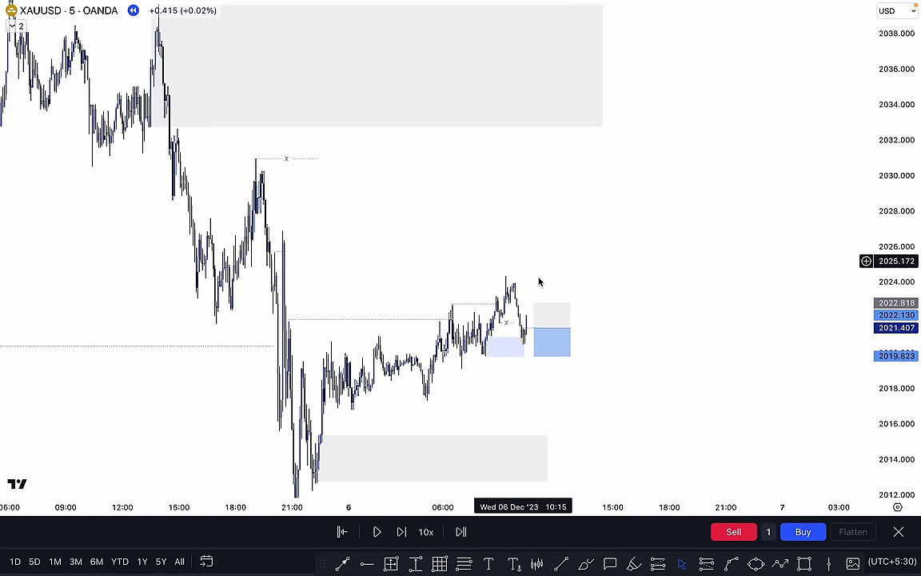
left_click(541, 306)
left_click_drag(534, 302, 503, 127)
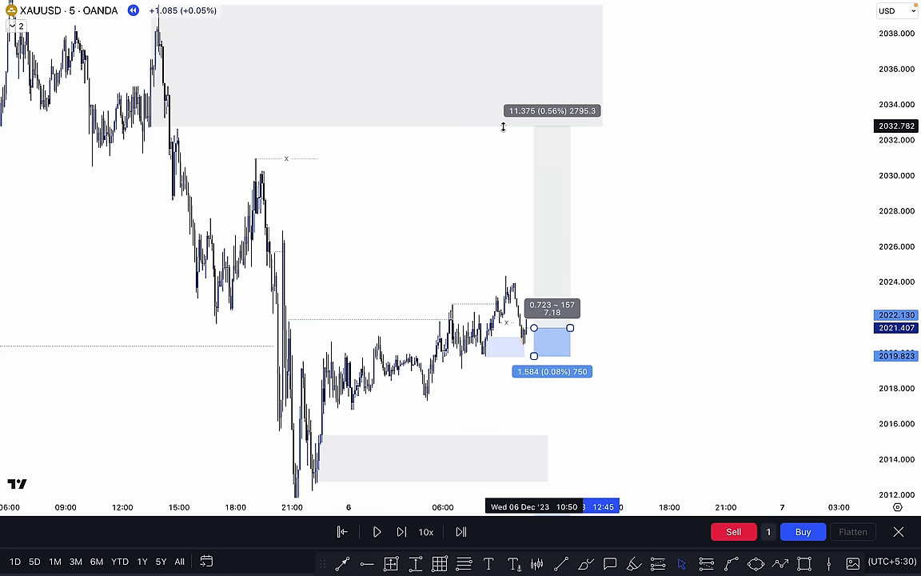
Step: Enlarge the chart around the long position's entry and advance the replay to about 10:40
scroll(561, 220, "up", 3)
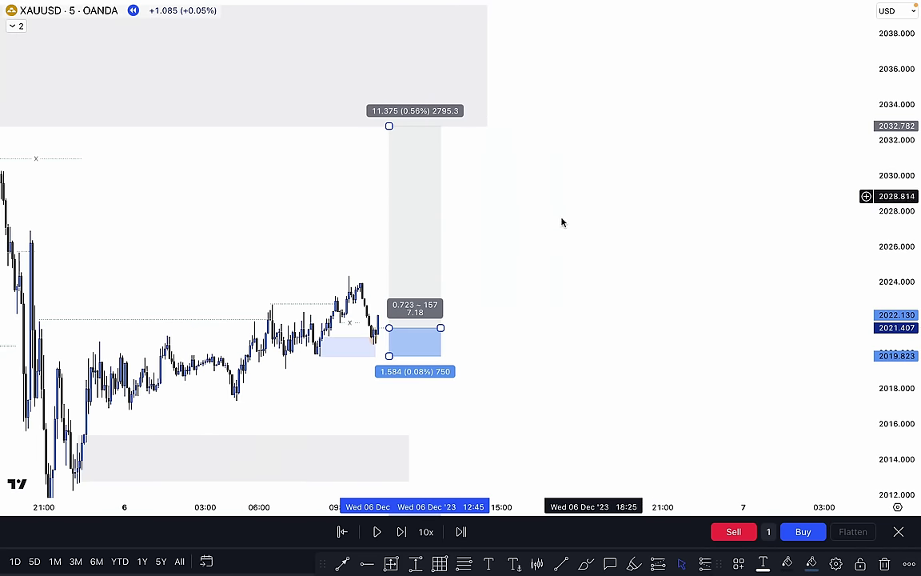
left_click_drag(561, 220, 652, 176)
scroll(682, 176, "up", 3)
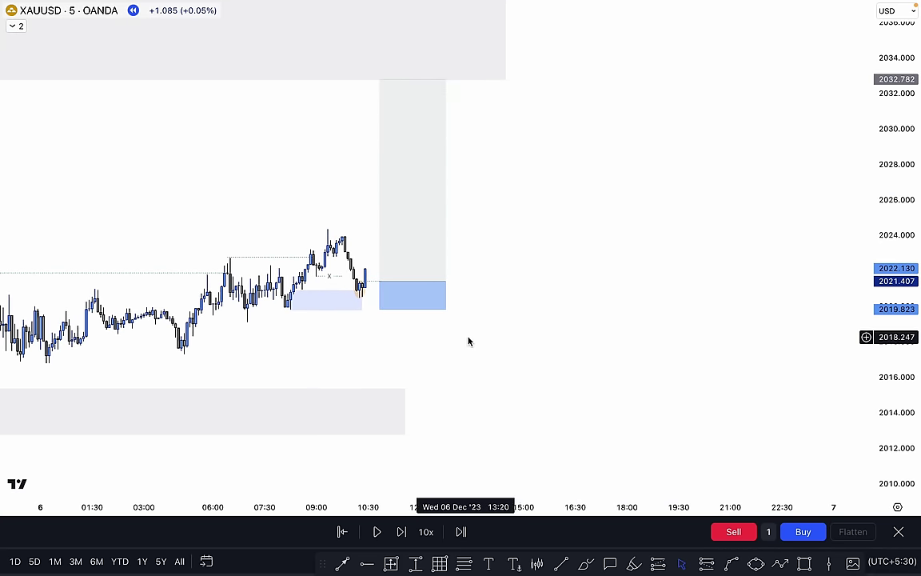
left_click_drag(469, 339, 486, 335)
scroll(585, 325, "up", 1)
left_click_drag(902, 414, 903, 250)
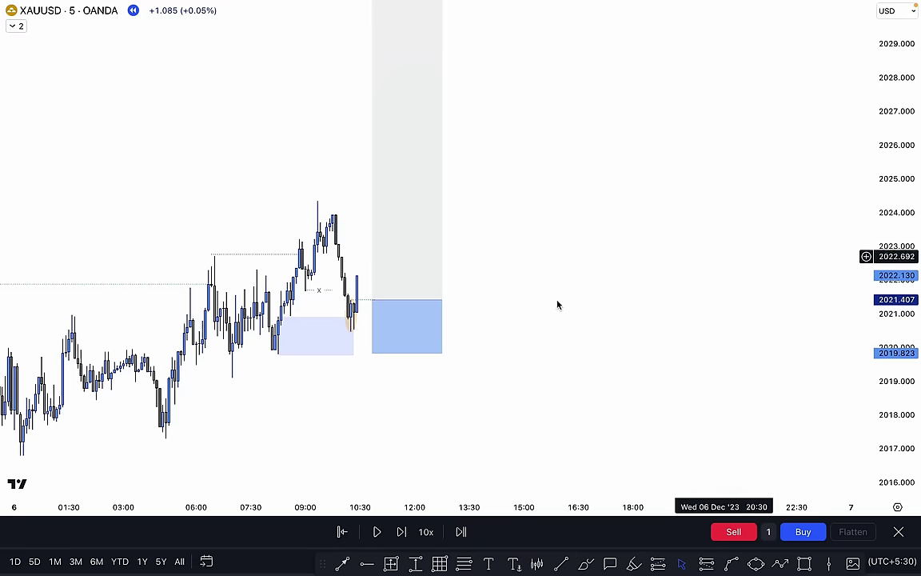
left_click_drag(515, 333, 649, 345)
scroll(632, 360, "up", 2)
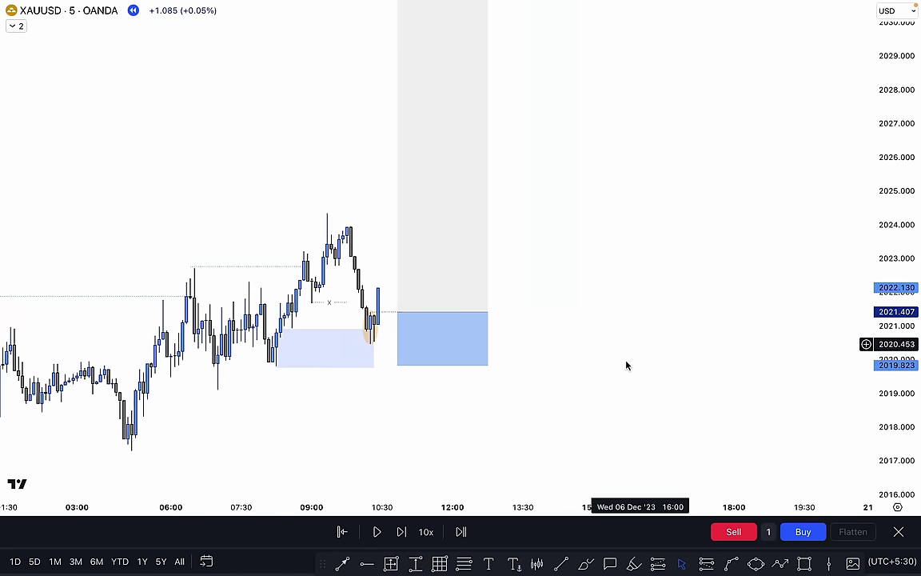
left_click(404, 532)
left_click(403, 532)
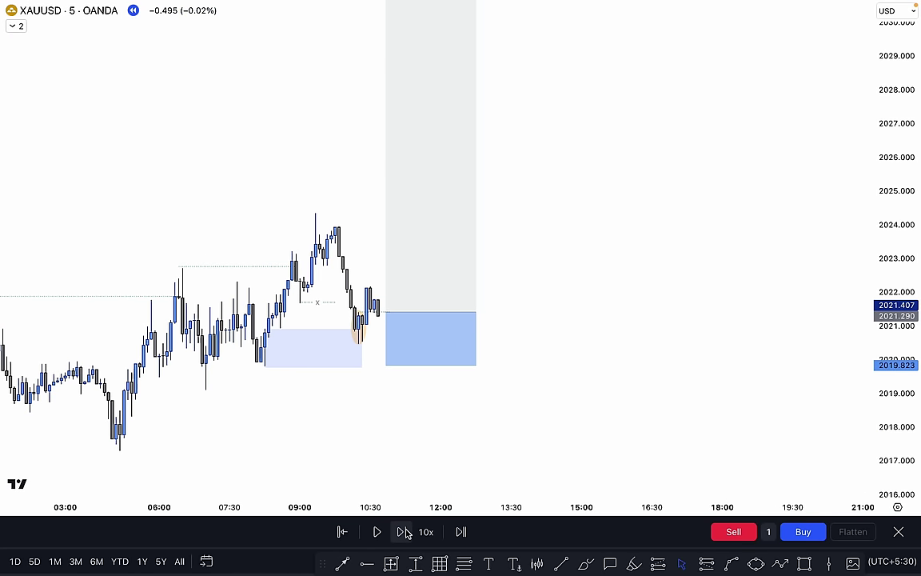
Step: Advance the replay candle by candle until price passes the long position's target and enters the upper supply zone
left_click(404, 532)
left_click(404, 531)
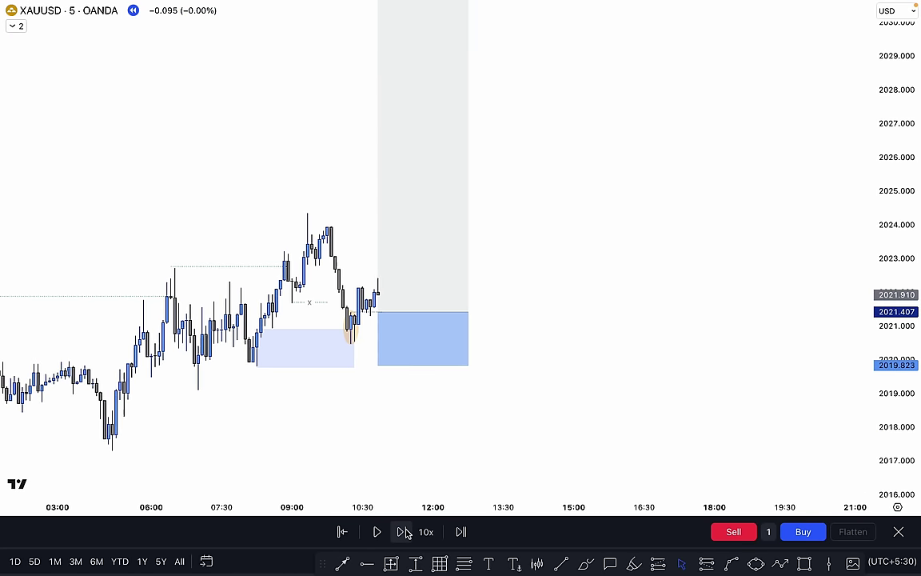
left_click(404, 532)
left_click(404, 532)
left_click(404, 532)
left_click(404, 532)
left_click(404, 532)
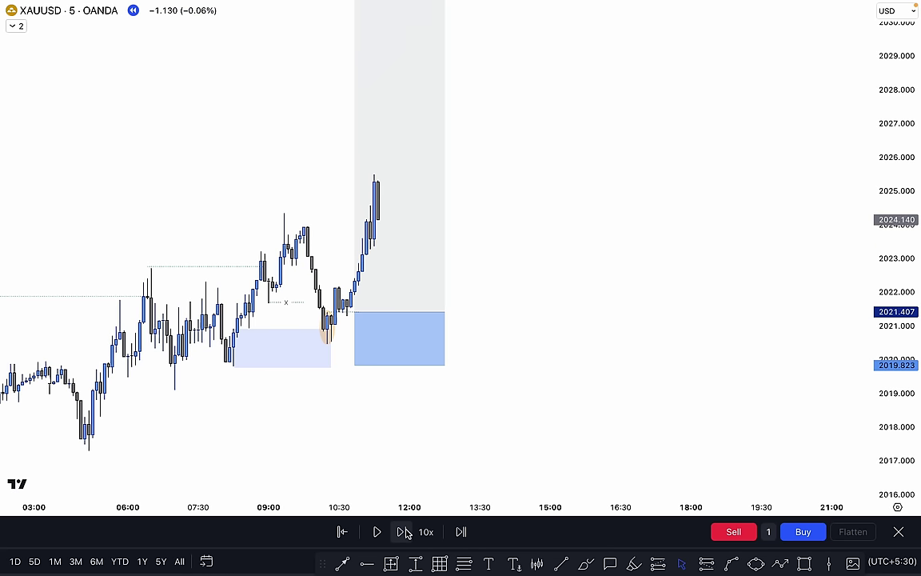
left_click(404, 531)
left_click(403, 531)
left_click(404, 532)
left_click(404, 532)
left_click(404, 531)
left_click(404, 532)
left_click(403, 532)
left_click(403, 531)
left_click(404, 532)
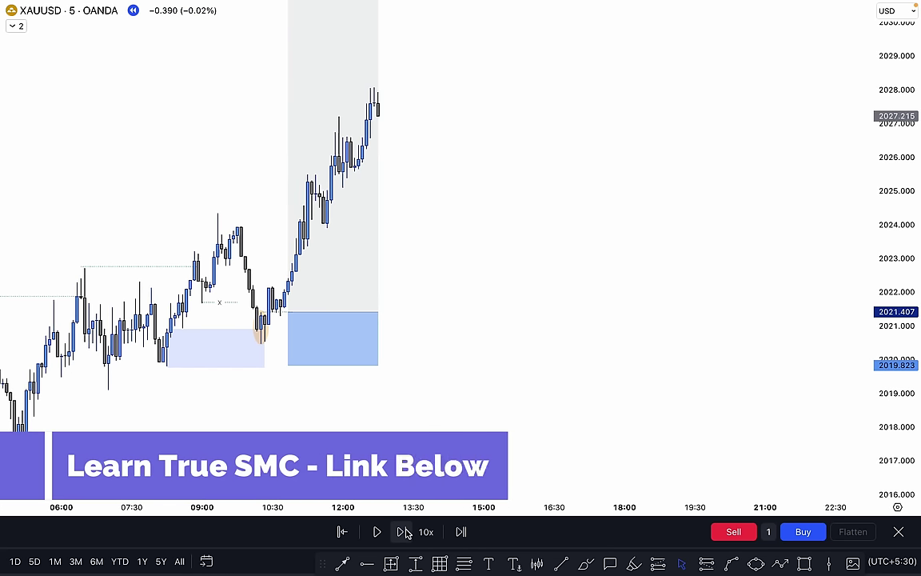
left_click(404, 531)
left_click(404, 532)
left_click(403, 532)
left_click(404, 532)
left_click(404, 532)
left_click_drag(561, 336, 609, 488)
left_click_drag(605, 352, 605, 305)
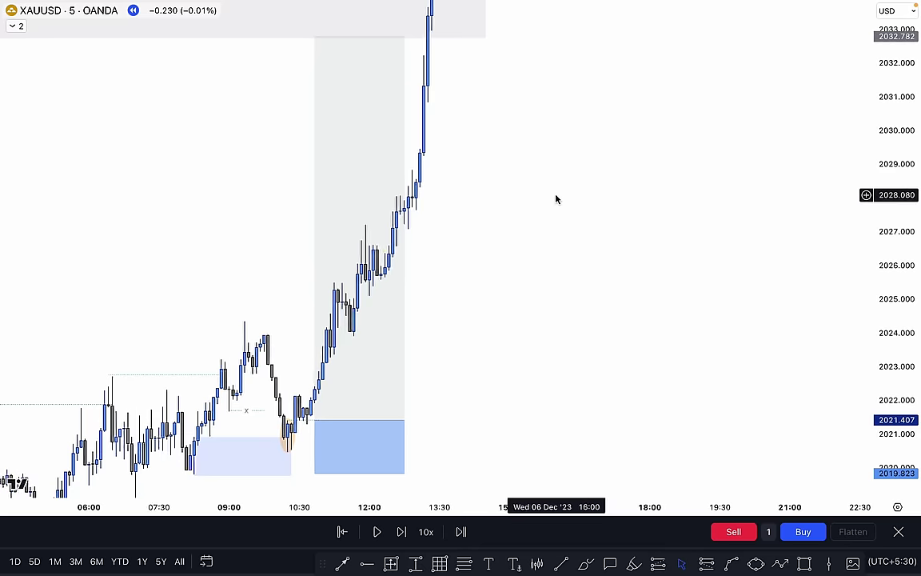
Step: Extend the lower grey demand zone to 06 Dec 13:05, about level with the latest candle
scroll(557, 339, "down", 4)
scroll(570, 354, "down", 3)
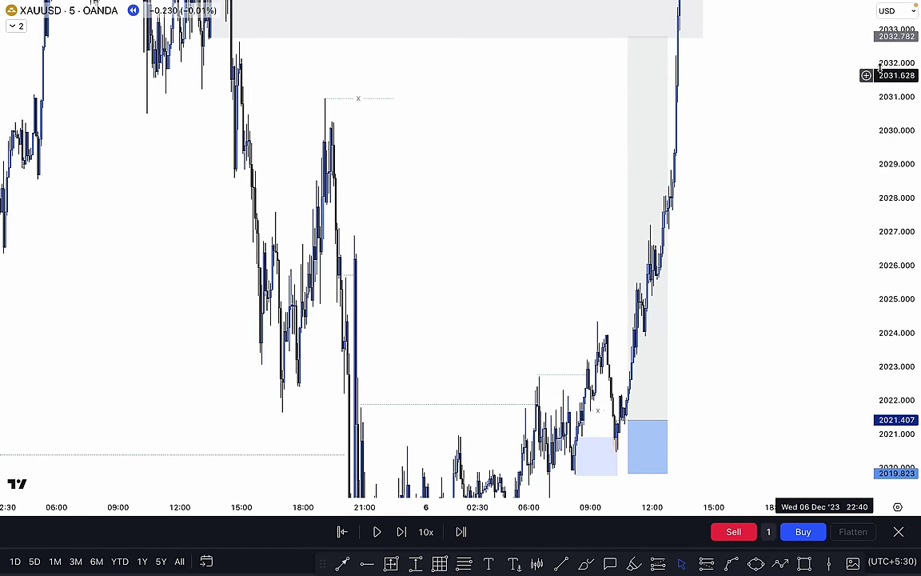
scroll(760, 267, "down", 3)
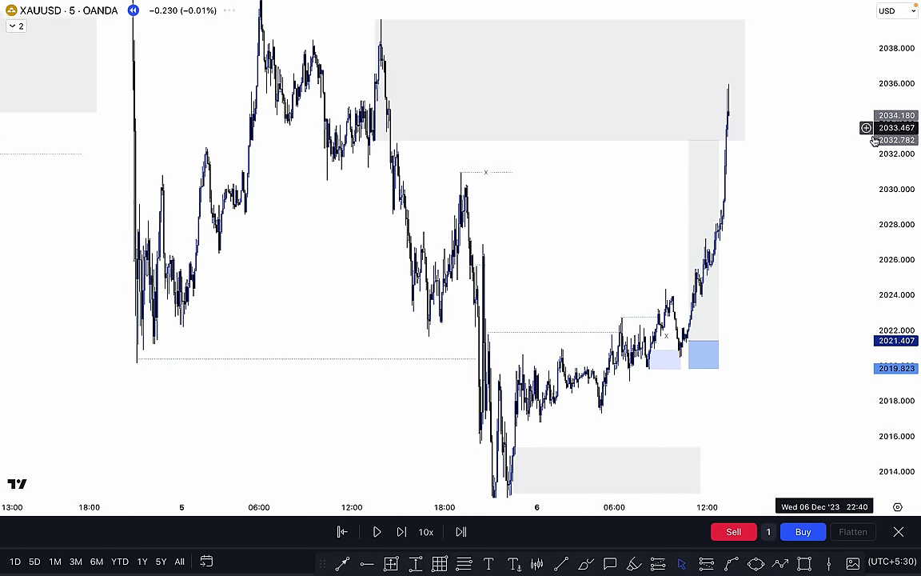
left_click_drag(868, 146, 897, 394)
left_click_drag(790, 355, 732, 223)
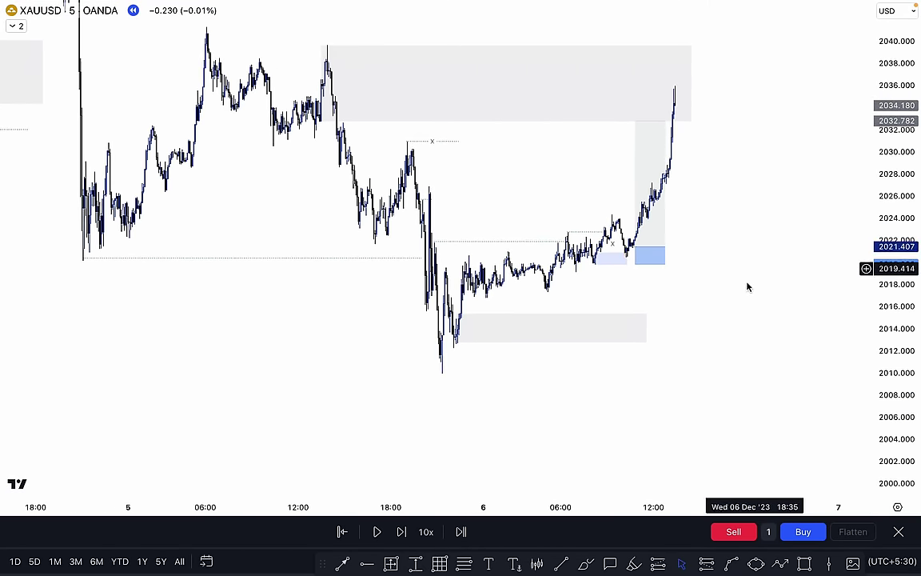
left_click_drag(651, 331, 689, 330)
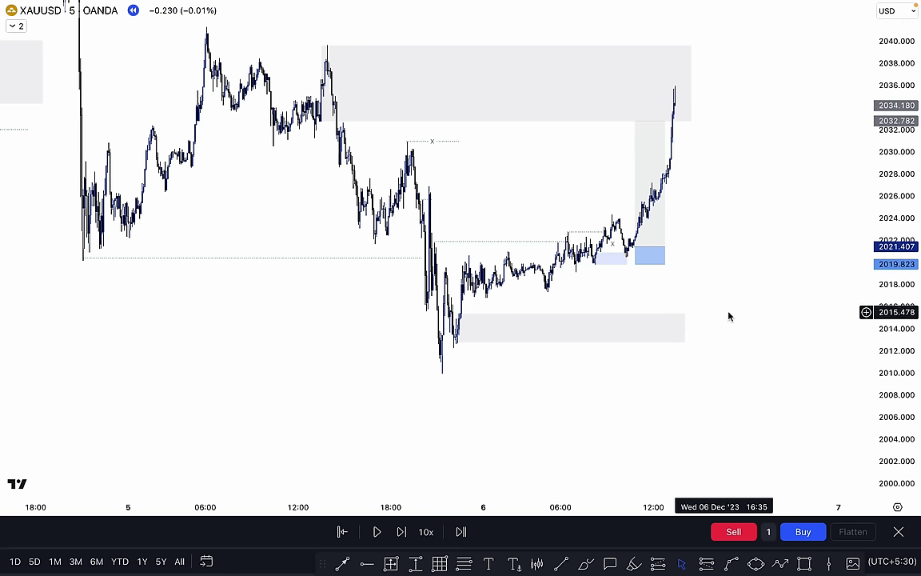
scroll(730, 314, "up", 1)
scroll(730, 315, "up", 1)
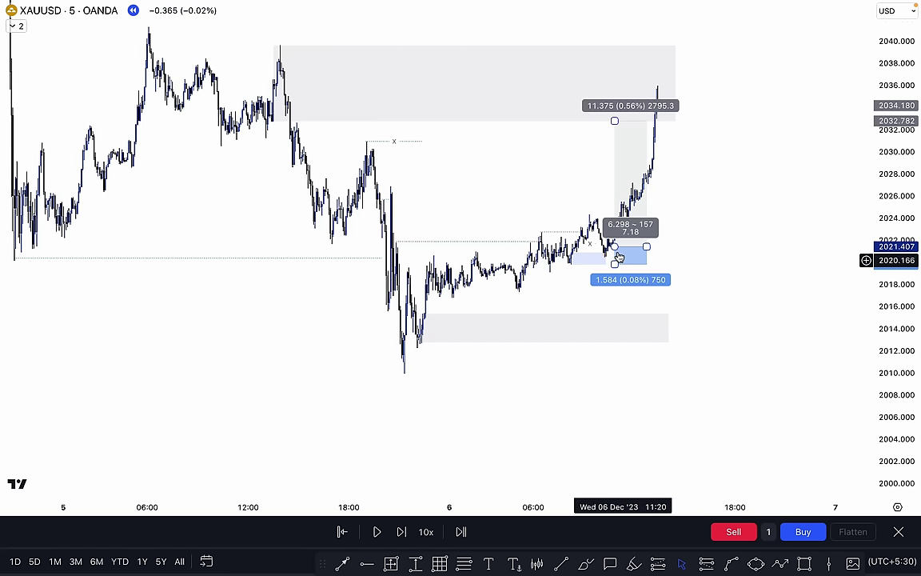
left_click(669, 328)
left_click_drag(670, 331, 653, 327)
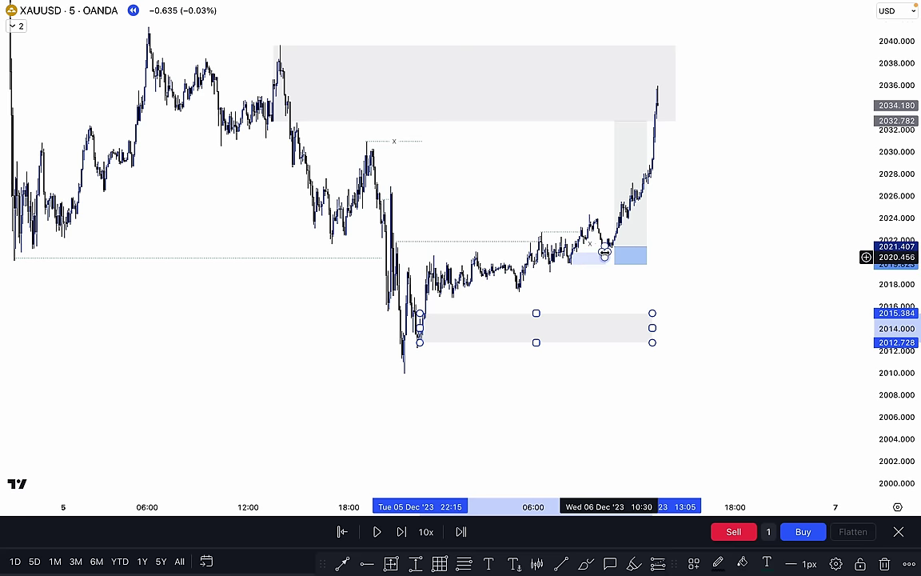
left_click(695, 294)
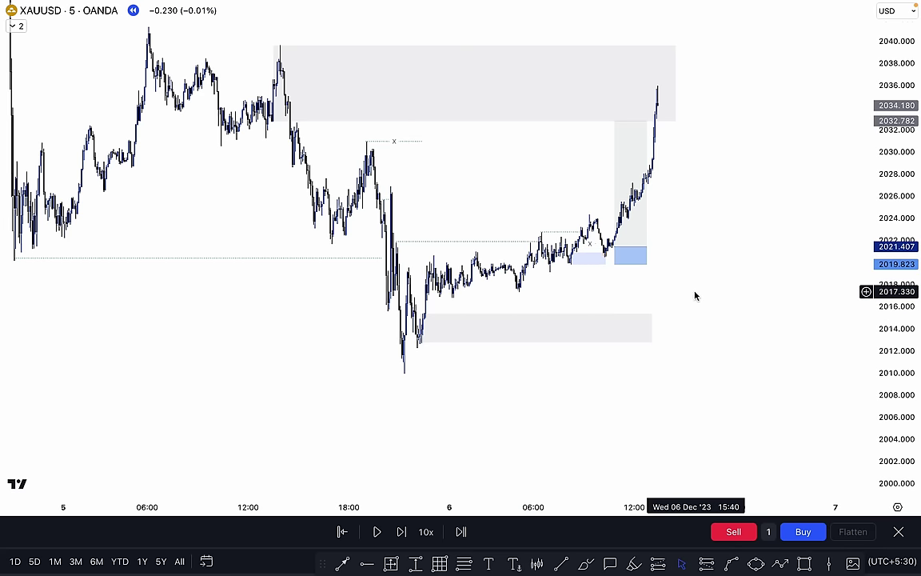
Step: Switch the chart to the 1-hour interval and examine the zone price has entered and the higher supply zone near 2090
left_click_drag(695, 295, 727, 307)
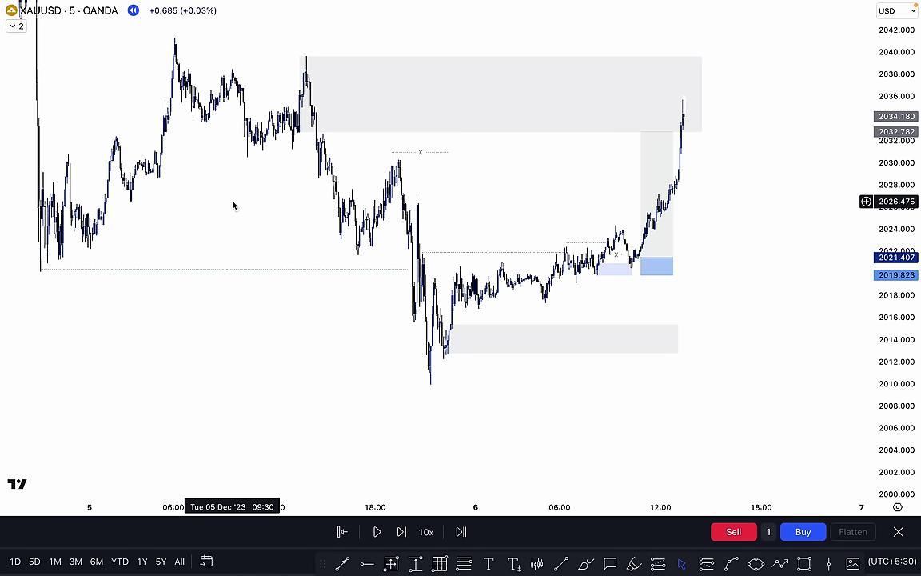
type("1h")
key("Return")
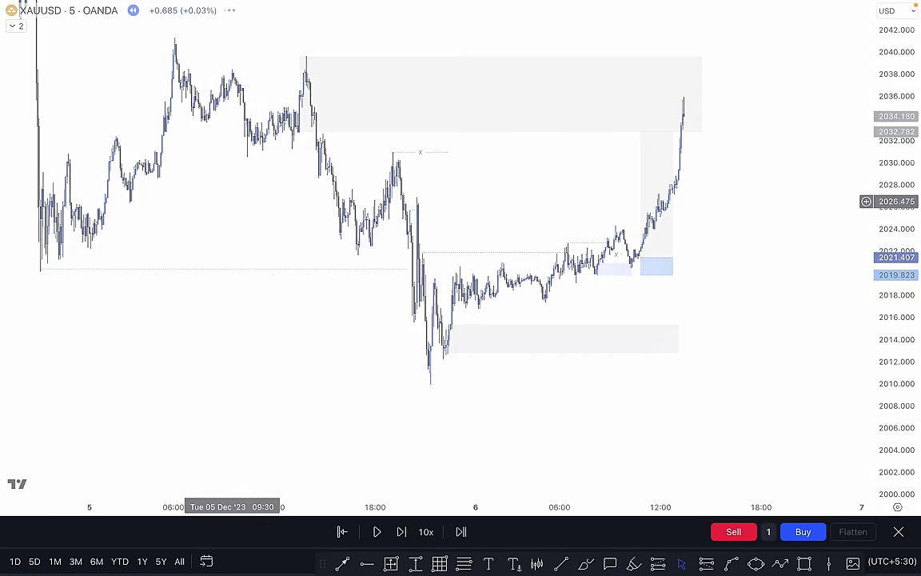
scroll(263, 210, "up", 10)
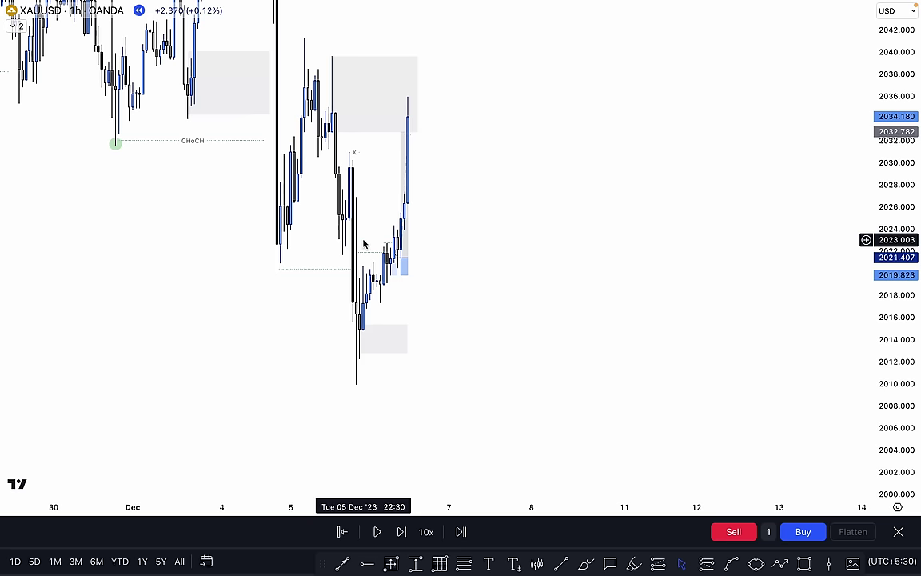
scroll(691, 262, "left", 5)
scroll(843, 232, "up", 3)
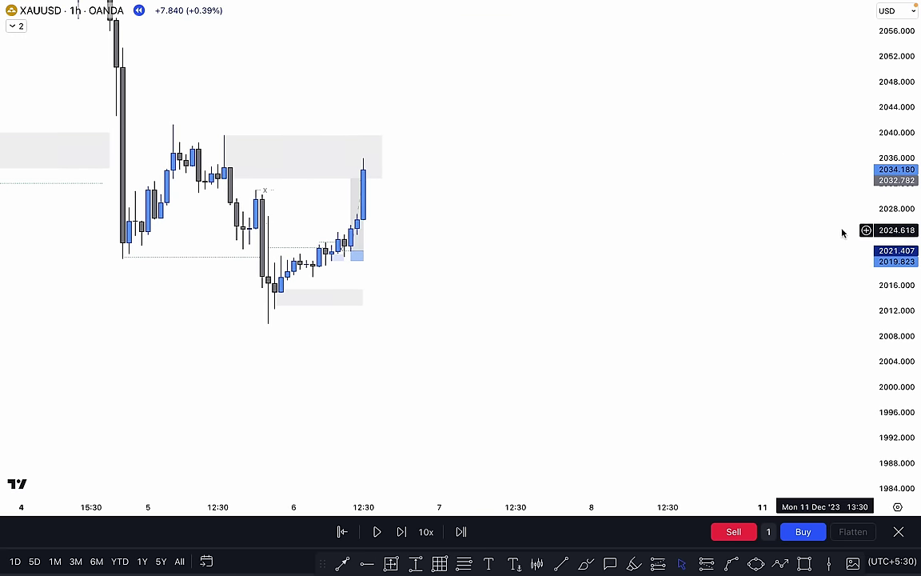
left_click(260, 128)
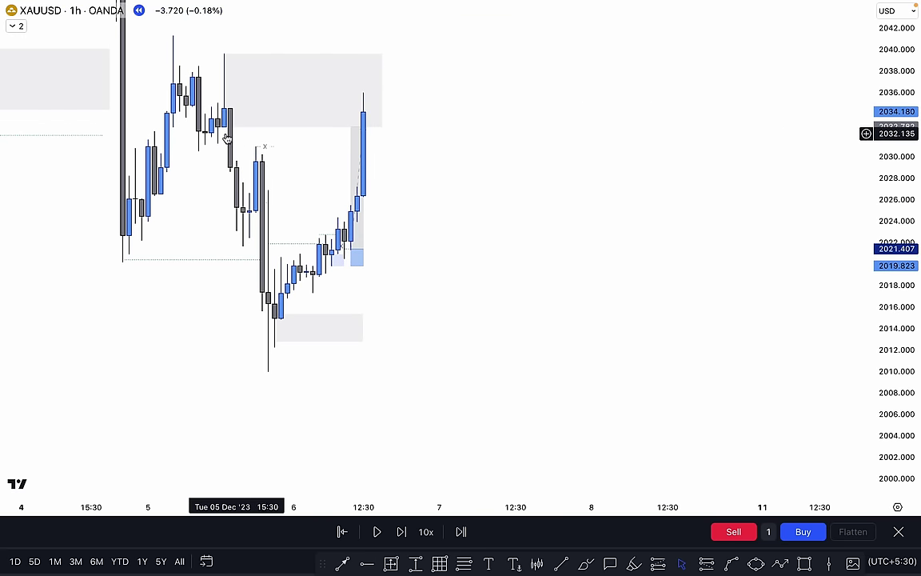
scroll(436, 149, "down", 3)
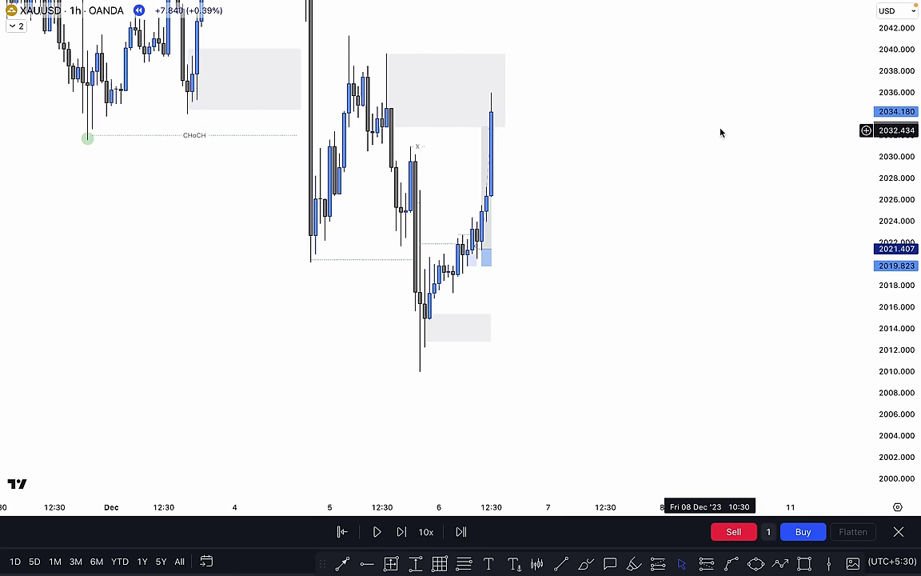
left_click_drag(893, 91, 869, 211)
left_click_drag(644, 172, 646, 392)
left_click_drag(410, 249, 416, 373)
left_click_drag(381, 256, 396, 385)
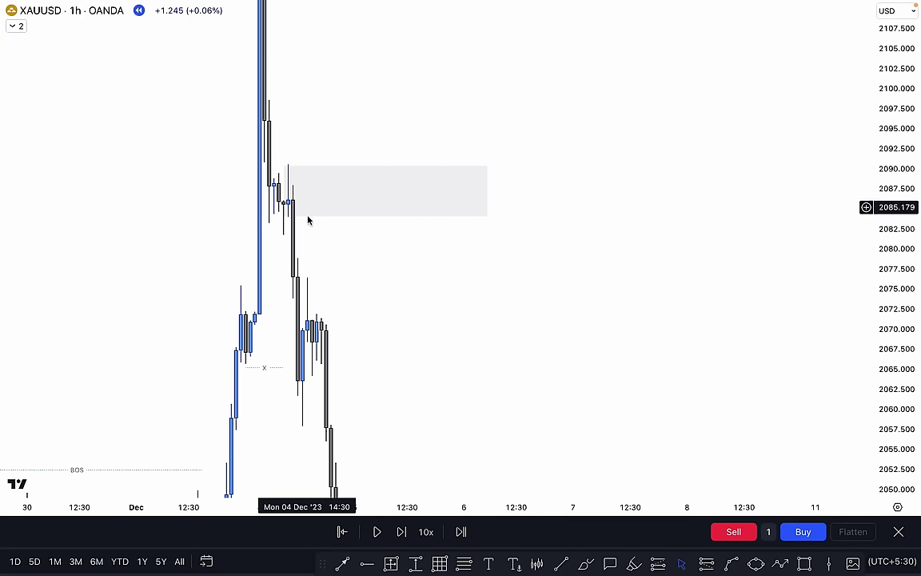
left_click_drag(287, 166, 285, 162)
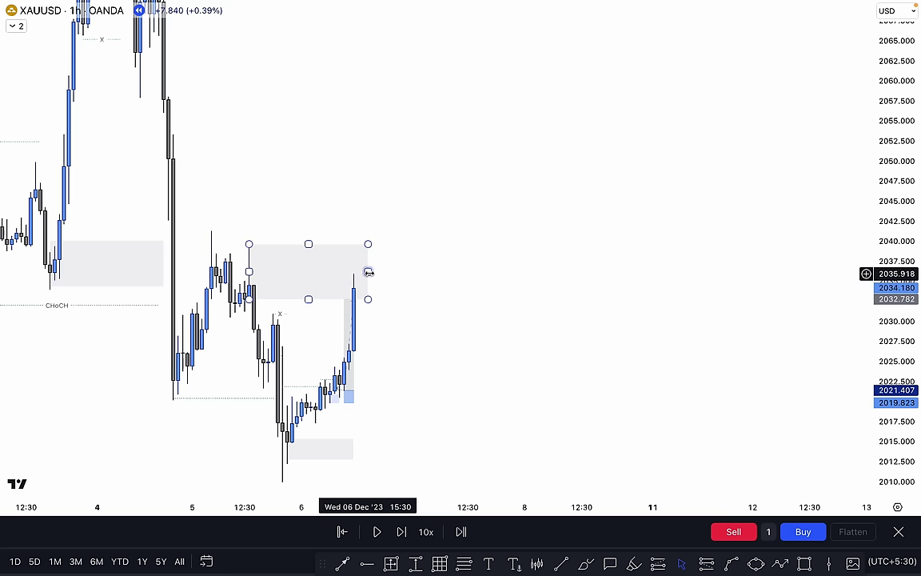
left_click(504, 254)
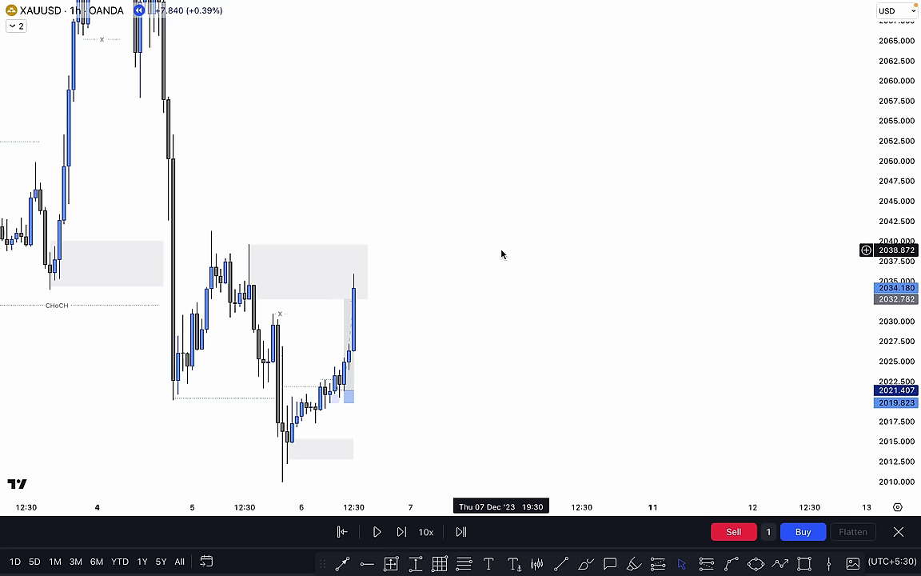
Step: Return the chart to the 5-minute interval and enlarge the 05 Dec candles that formed the supply zone
type("5")
key("Return")
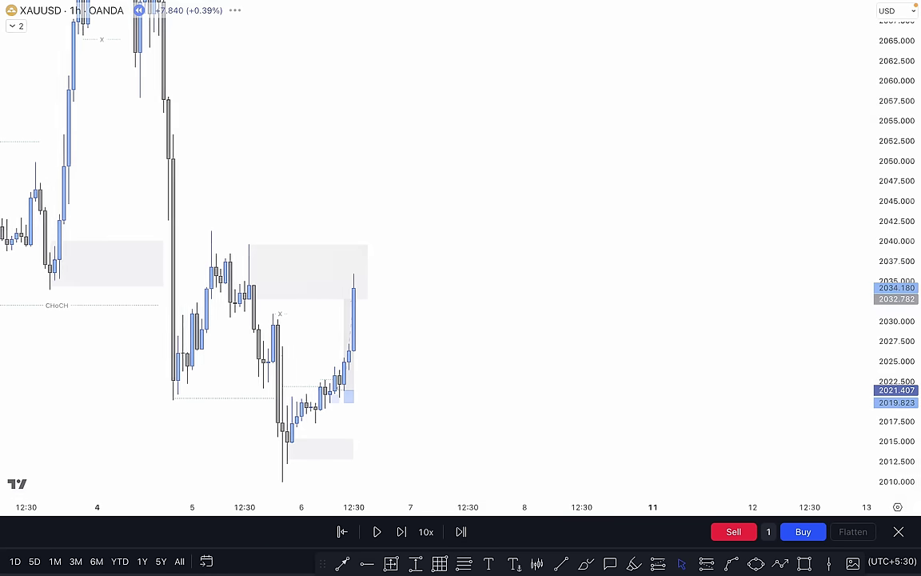
scroll(433, 224, "down", 5)
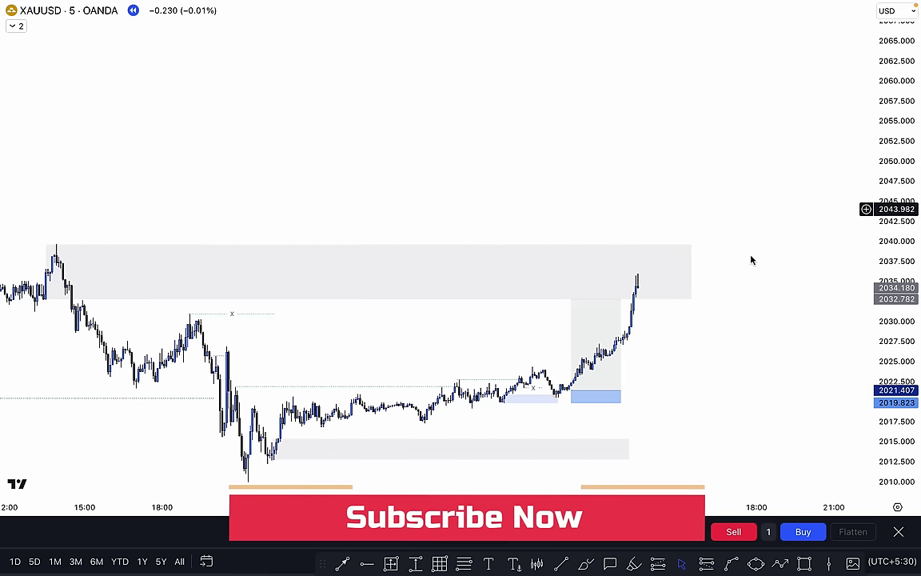
left_click_drag(902, 356, 780, 36)
left_click_drag(192, 139, 716, 107)
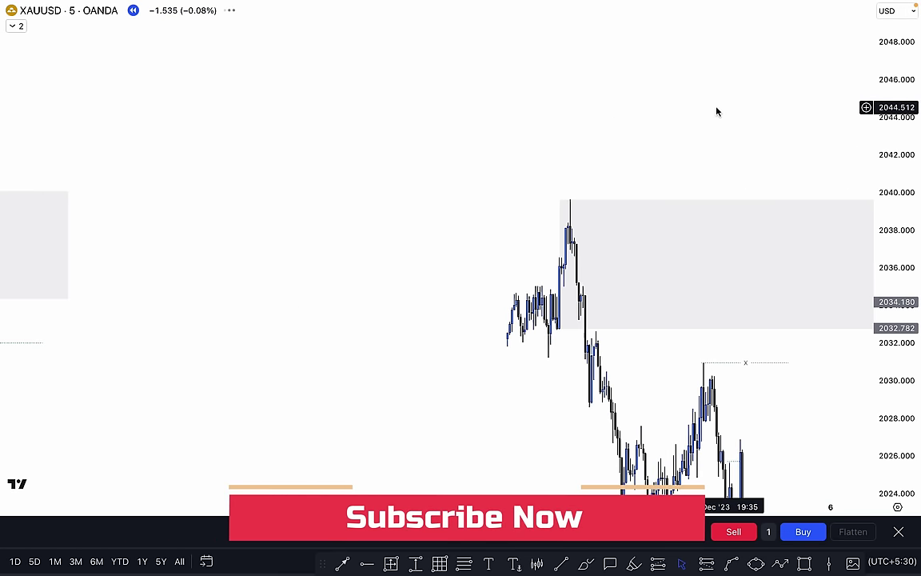
scroll(713, 143, "up", 3)
scroll(775, 84, "up", 3)
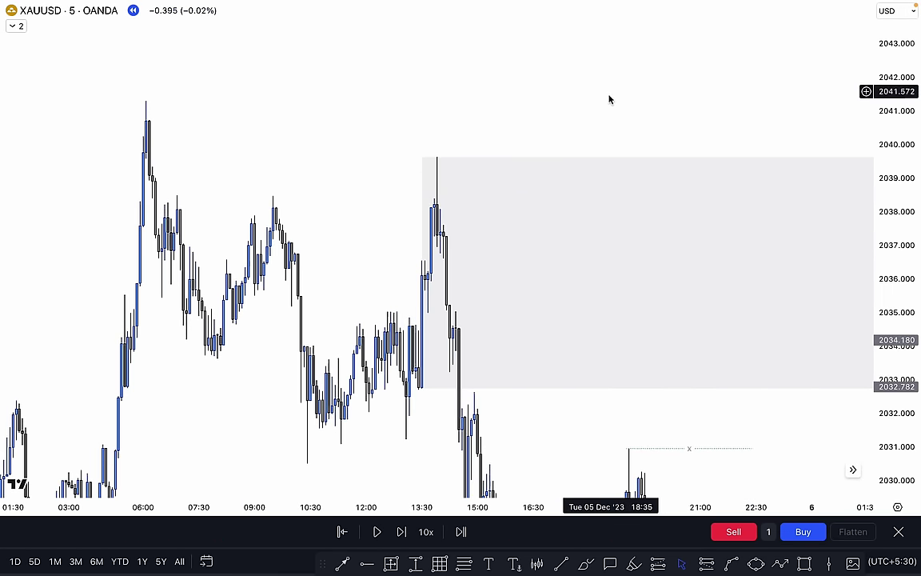
left_click_drag(513, 117, 514, 103)
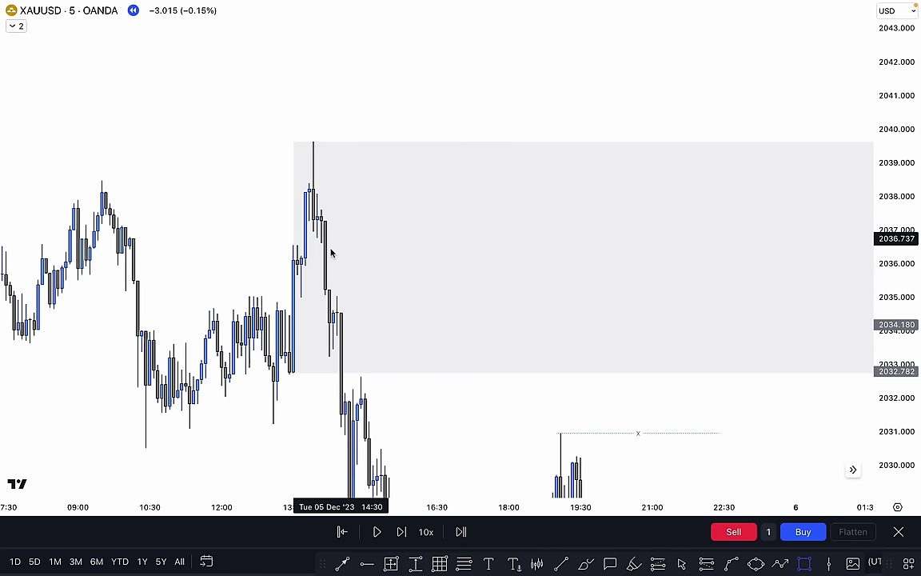
Step: Draw a rectangle from about 2033.90 to 2035.04 inside the supply zone, starting at the 14:30 candle
left_click(342, 334)
left_click(460, 296)
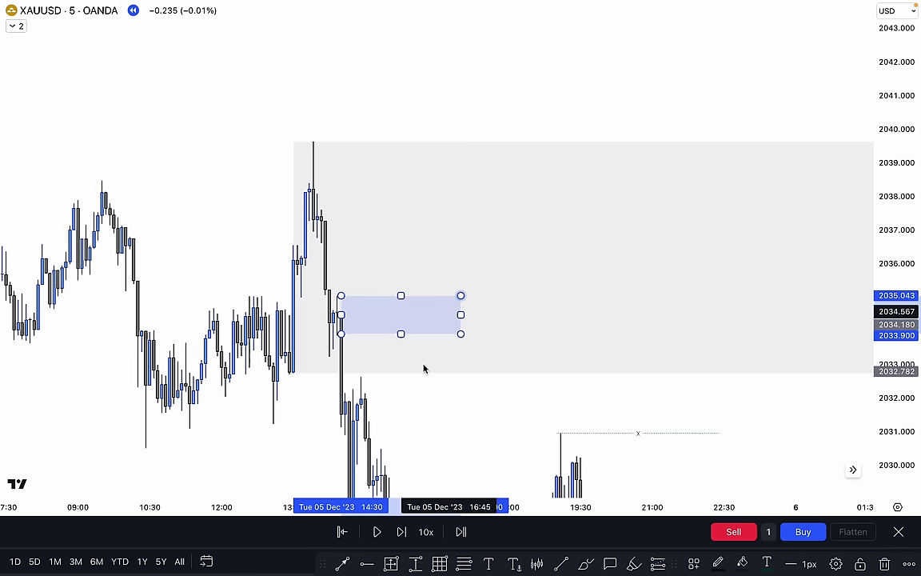
left_click(358, 409)
key("Delete")
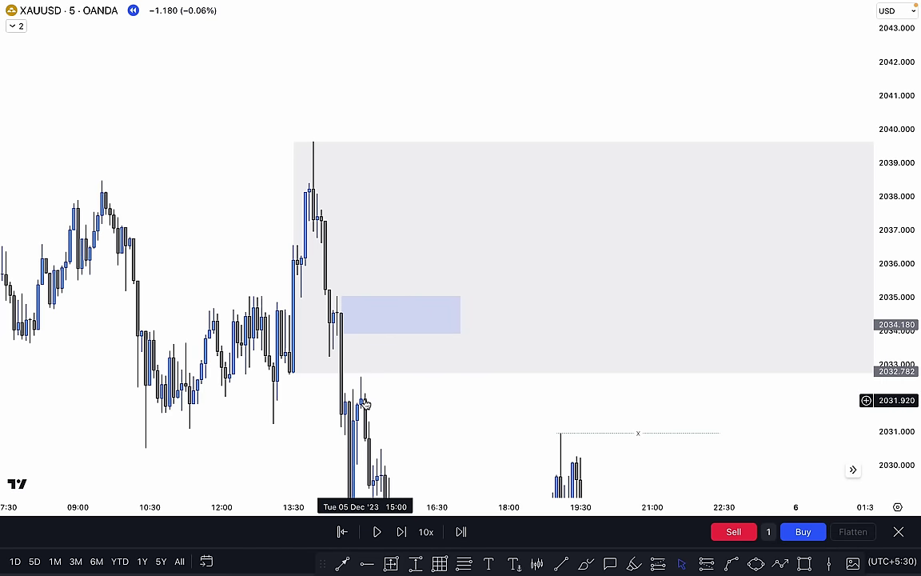
Step: Draw a second rectangle around the 15:00 swing high just below the supply zone, and delete it
left_click(804, 564)
left_click_drag(360, 407, 424, 372)
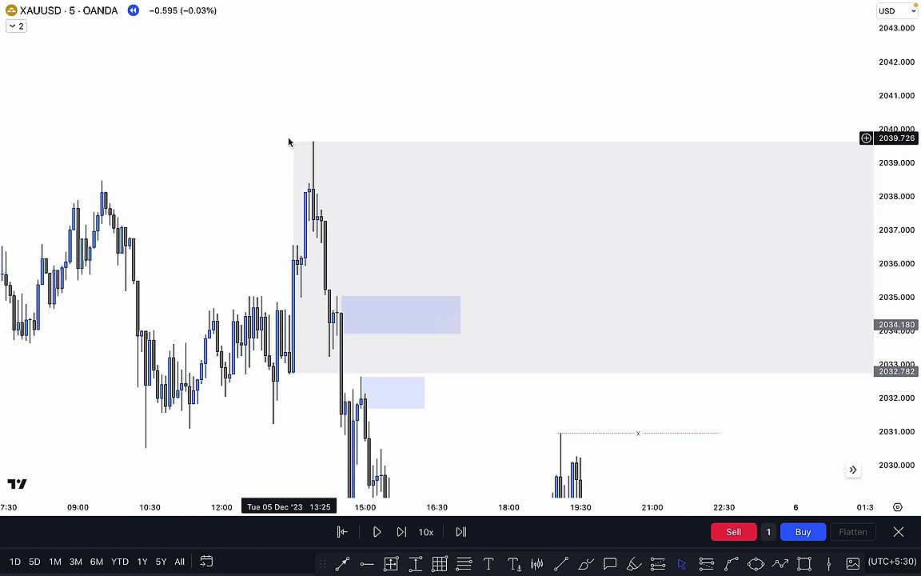
left_click(425, 379)
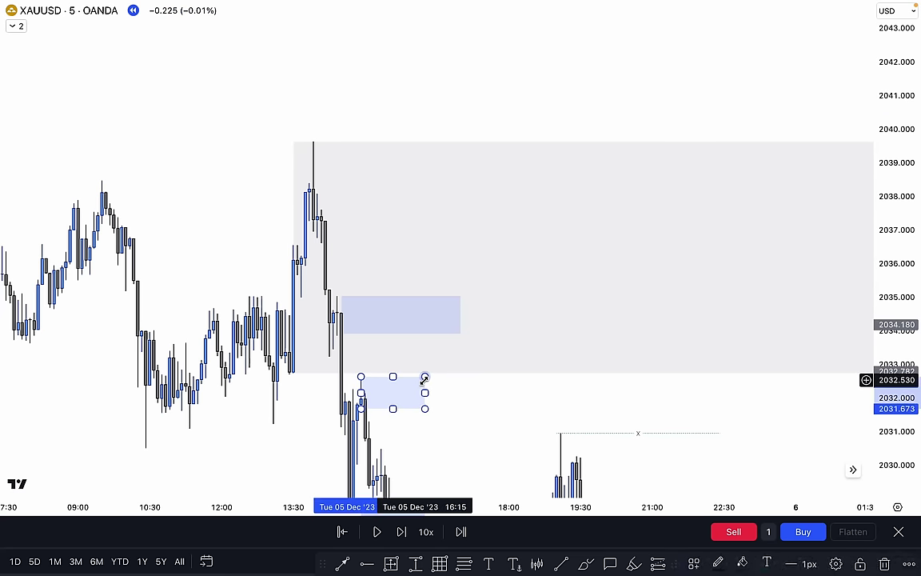
key("Delete")
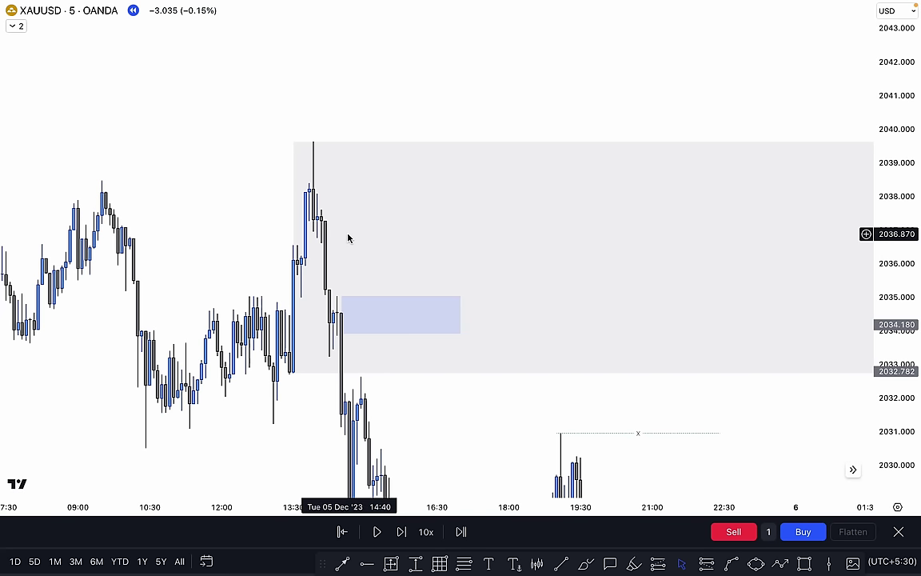
Step: Shift the rectangle inside the supply zone to start at 14:20, and delete it
left_click_drag(343, 324, 335, 321)
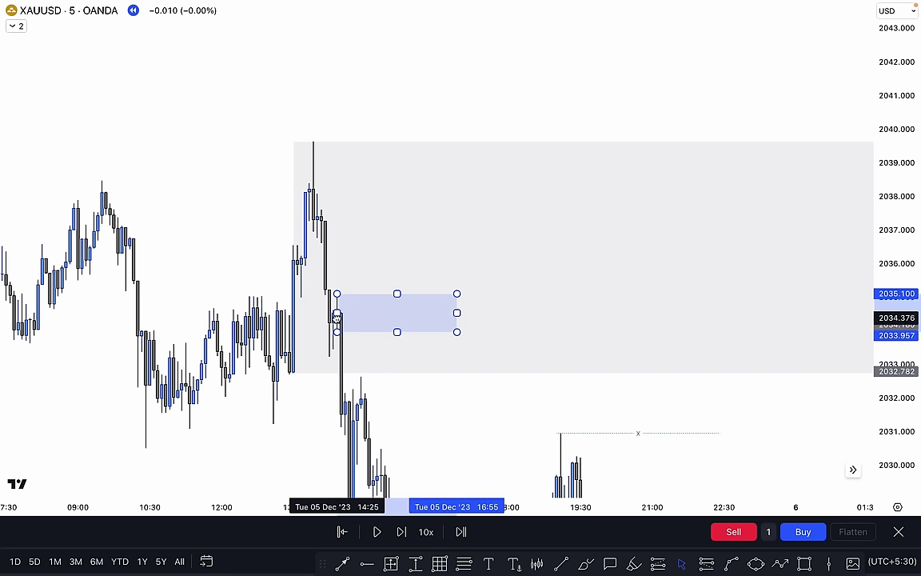
left_click(404, 388)
left_click(454, 311)
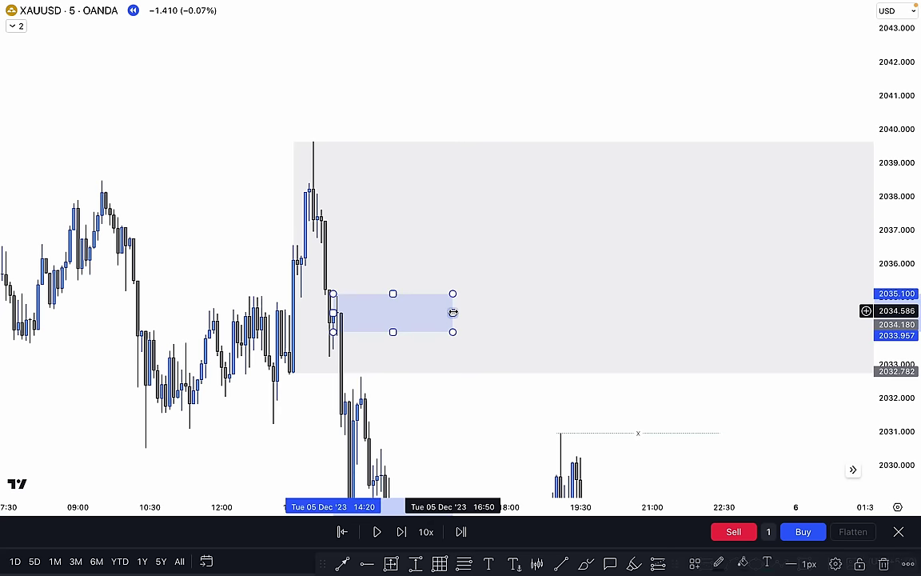
key("Delete")
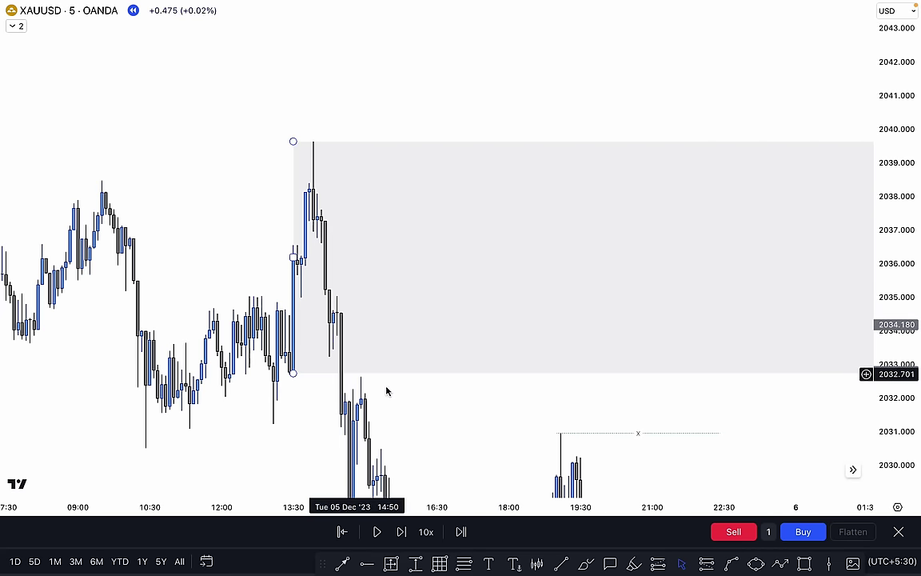
Step: Mark the levels around the 14:15 candle with two short brush strokes, and undo both strokes
scroll(298, 328, "up", 3)
left_click_drag(146, 142, 458, 106)
scroll(459, 106, "up", 3)
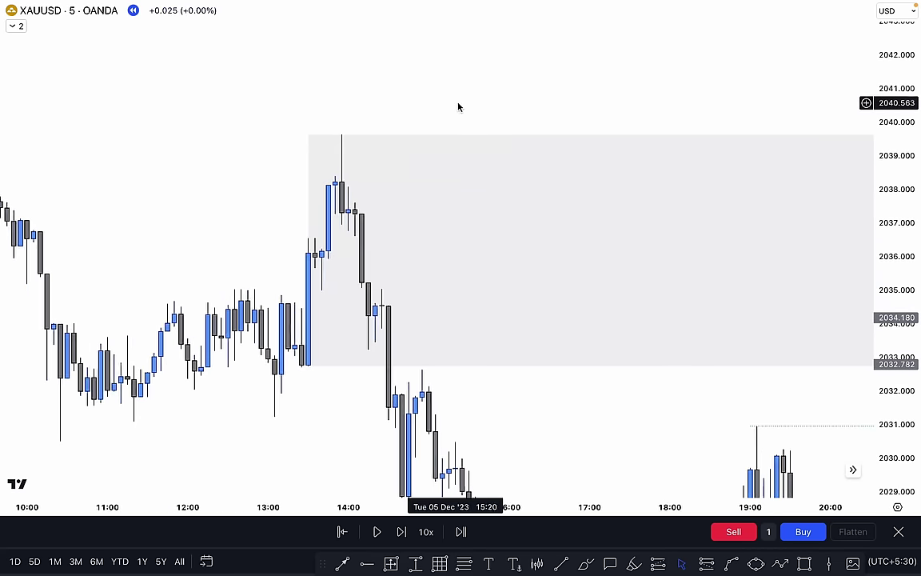
left_click_drag(874, 270, 874, 100)
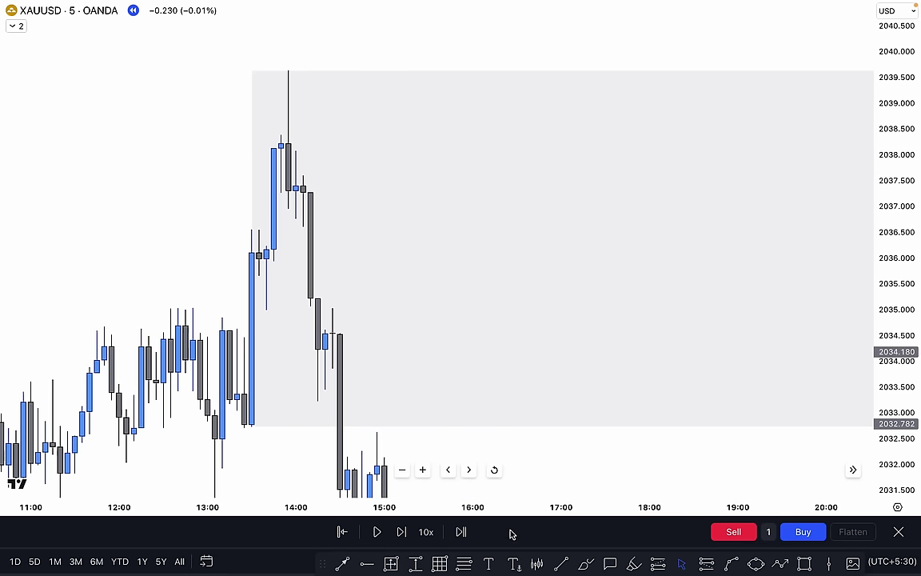
left_click(581, 564)
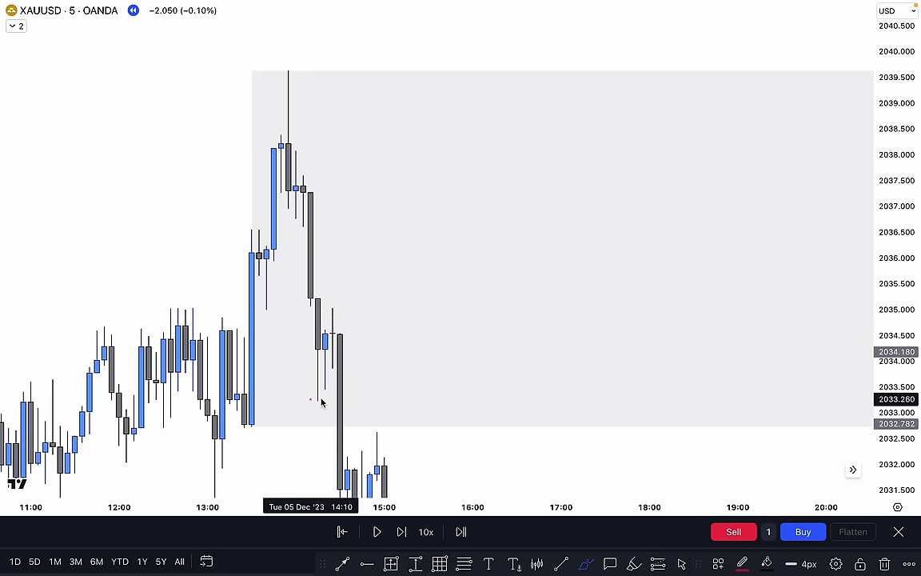
left_click_drag(303, 299, 319, 299)
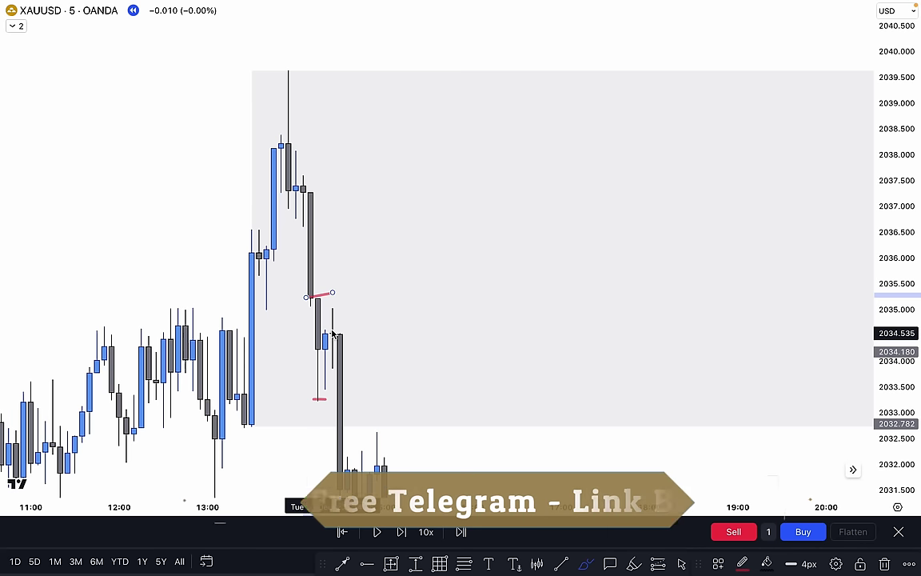
key("ctrl+z")
key("ctrl+z")
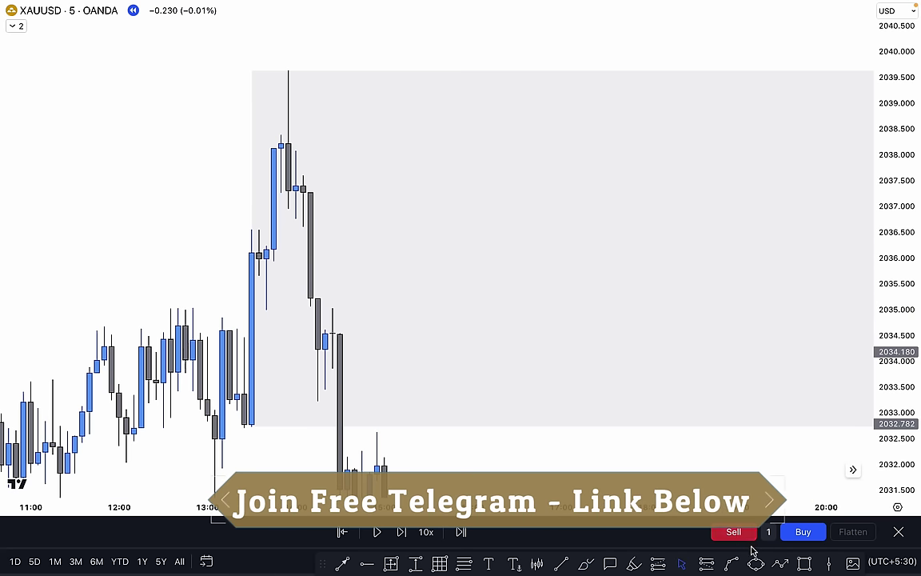
Step: Draw a rectangle from about 2033.855 to 2035.030 inside the supply zone, starting at the 14:25 candle
left_click(806, 563)
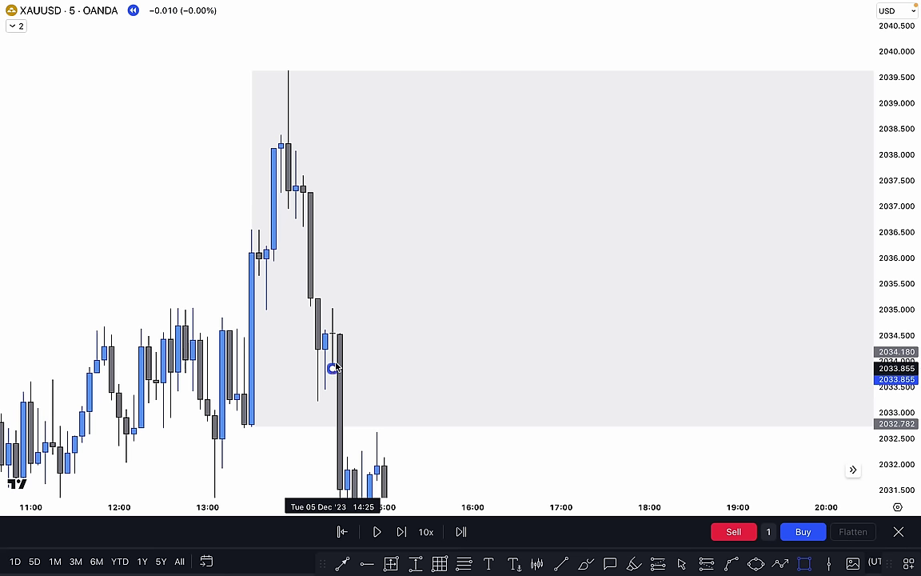
left_click(333, 368)
left_click_drag(336, 338, 702, 339)
left_click(200, 204)
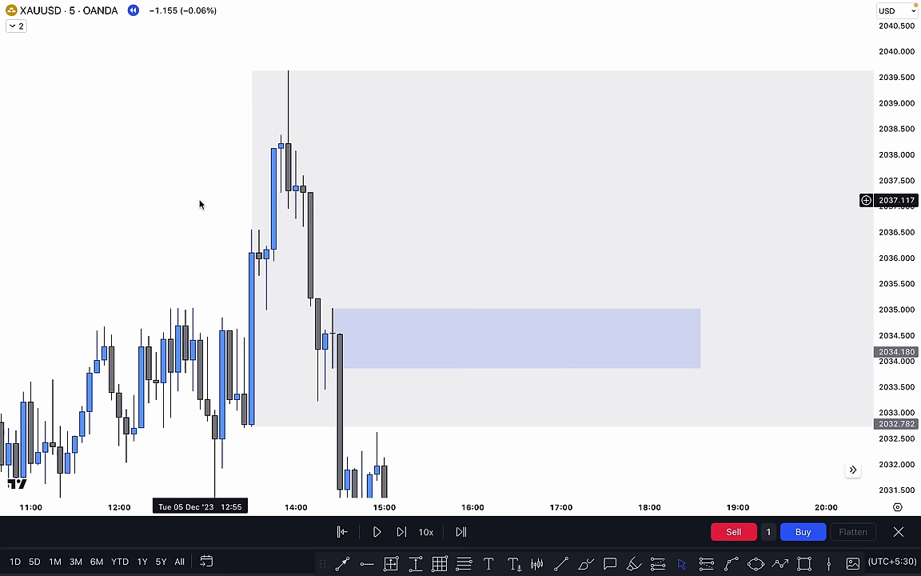
left_click(334, 318)
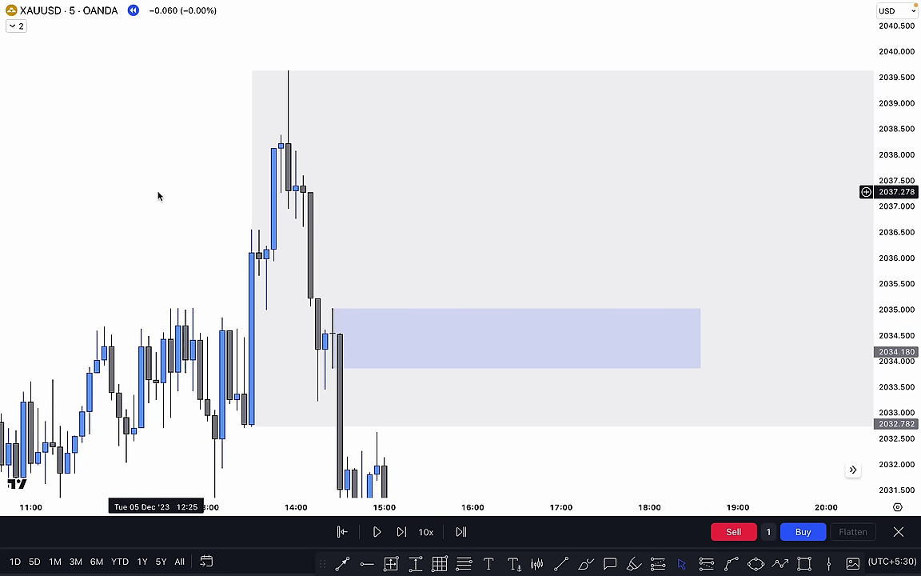
Step: Draw a rectangle from about 2038.220 to 2039.635, spanning 13:55 to 20:10 at the supply zone's upper edge, and fill it dark grey
left_click(803, 564)
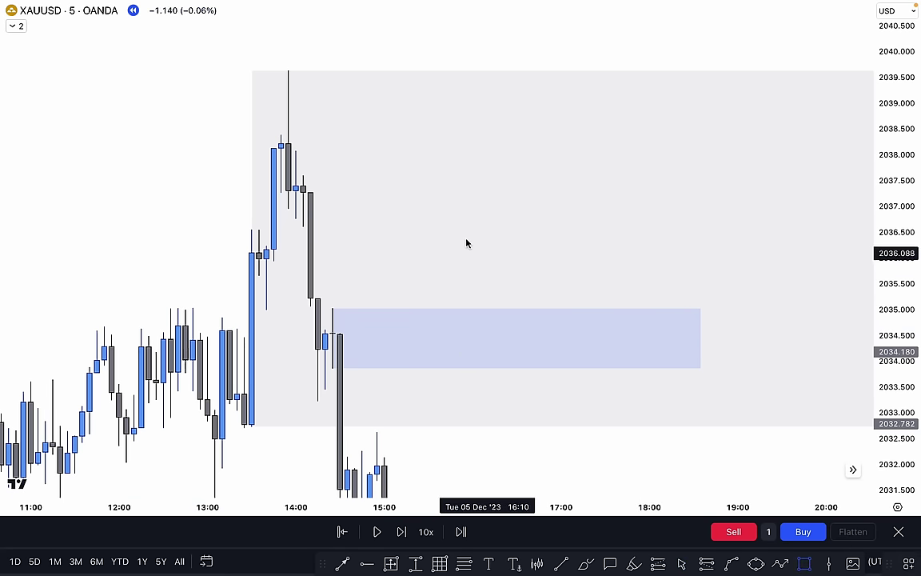
left_click_drag(288, 71, 840, 144)
left_click(205, 108)
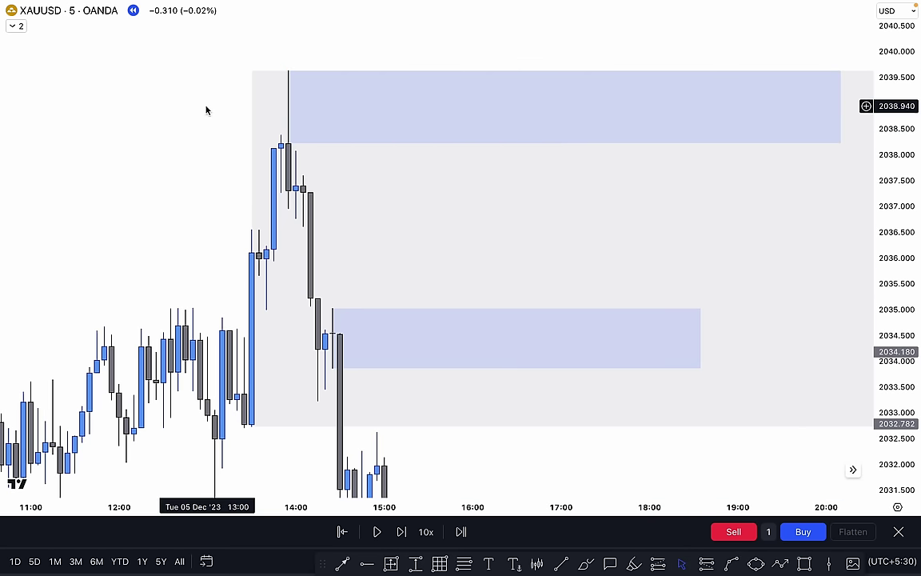
left_click(290, 106)
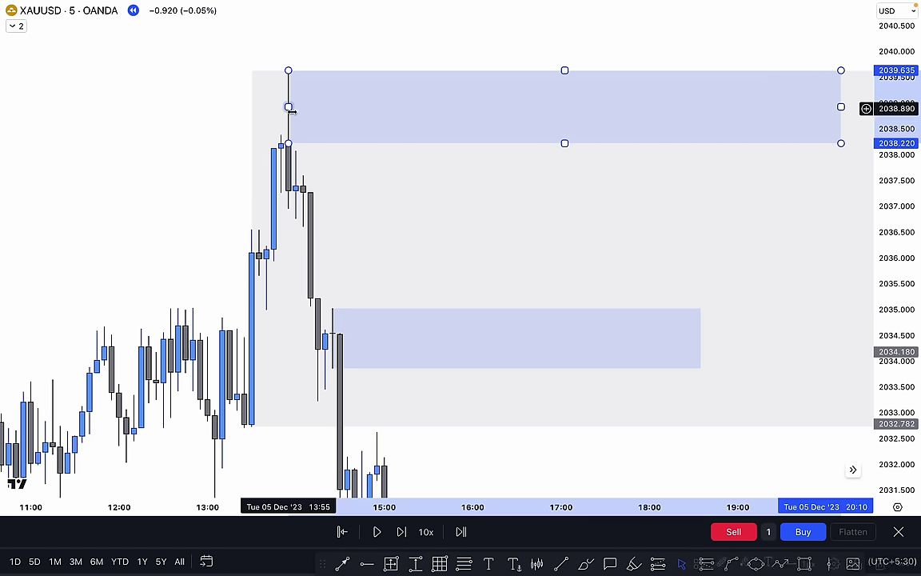
left_click(741, 564)
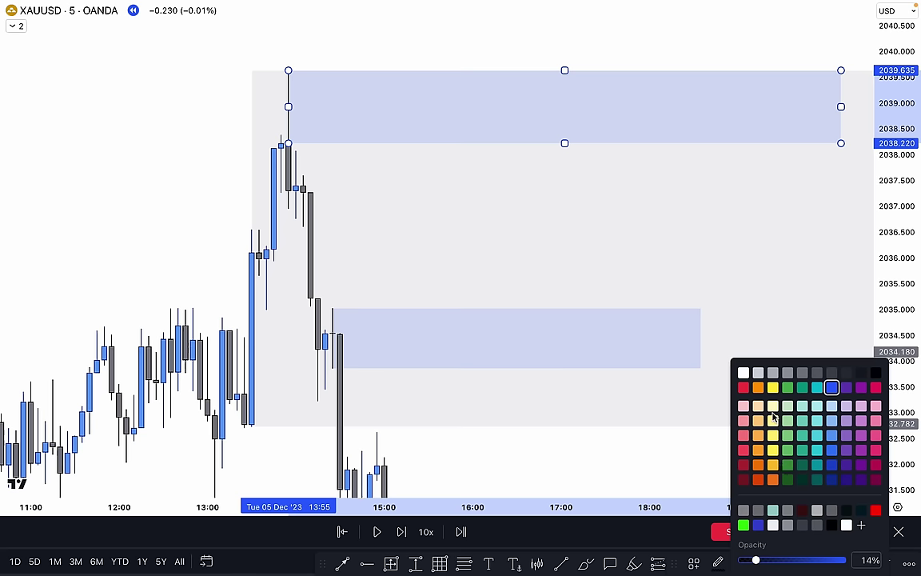
left_click(848, 374)
left_click(152, 193)
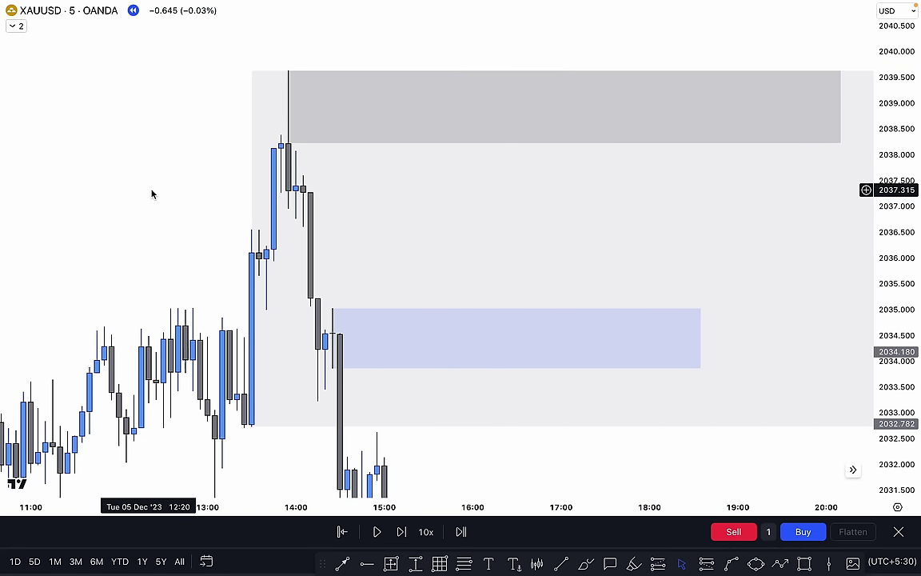
Step: Extend the grey rectangle's lower edge to about 2036.6, with its start at the 13:55 candle
left_click(288, 142)
left_click_drag(288, 142, 288, 217)
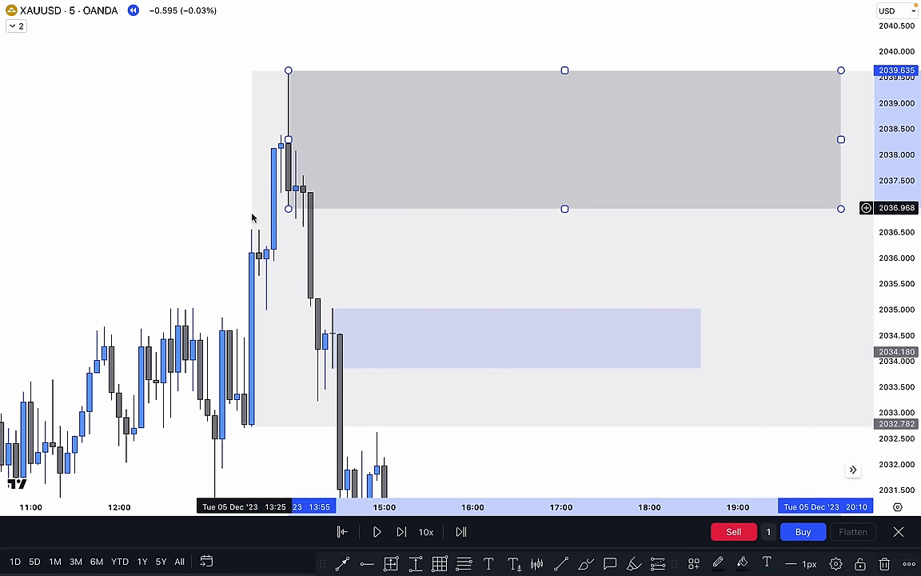
left_click_drag(288, 208, 303, 226)
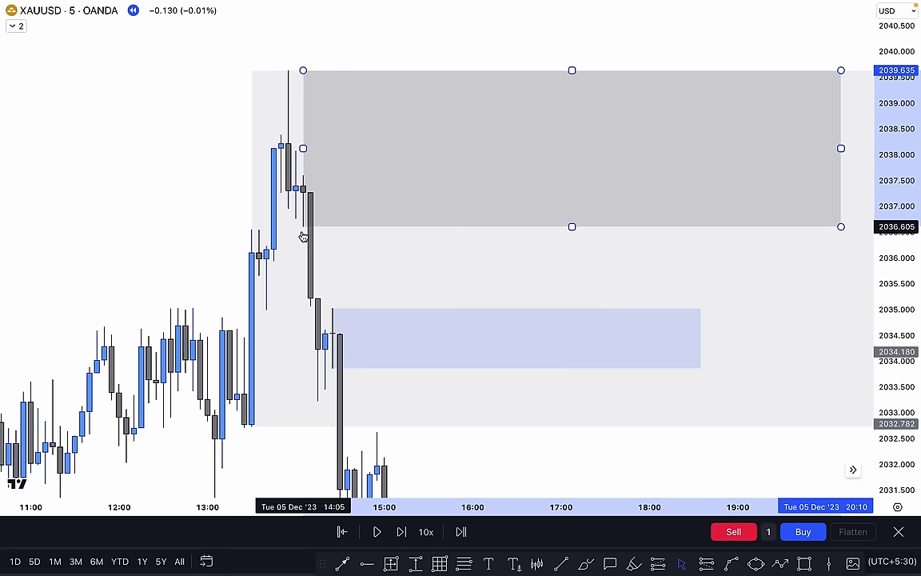
left_click_drag(303, 150, 288, 150)
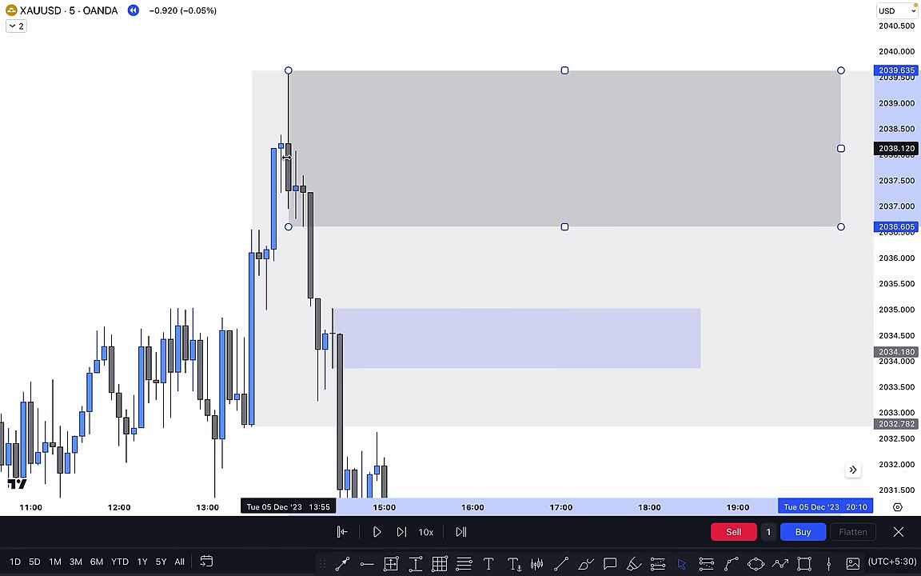
left_click(149, 131)
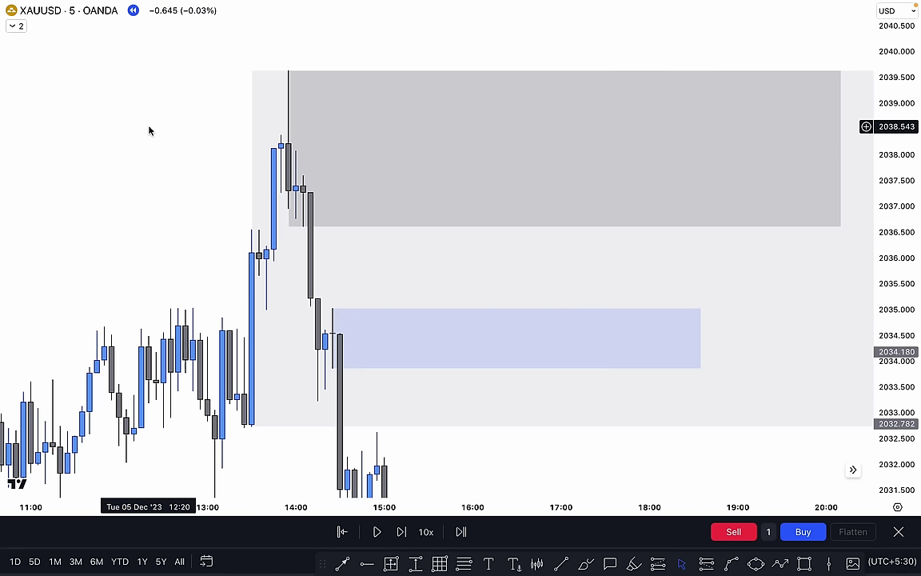
left_click(288, 226)
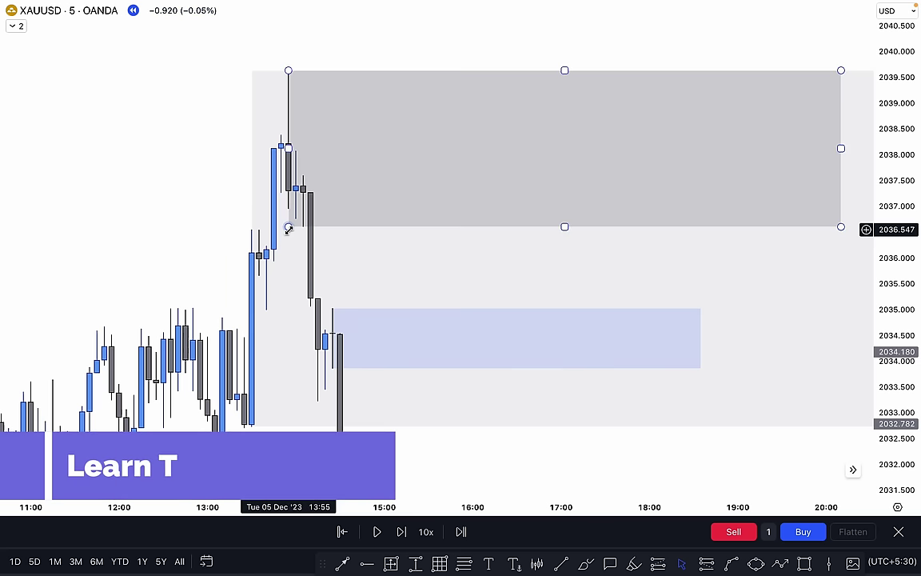
mouse_move(288, 226)
left_mouse_down()
mouse_move(288, 146)
mouse_move(288, 226)
left_mouse_up()
left_click(112, 153)
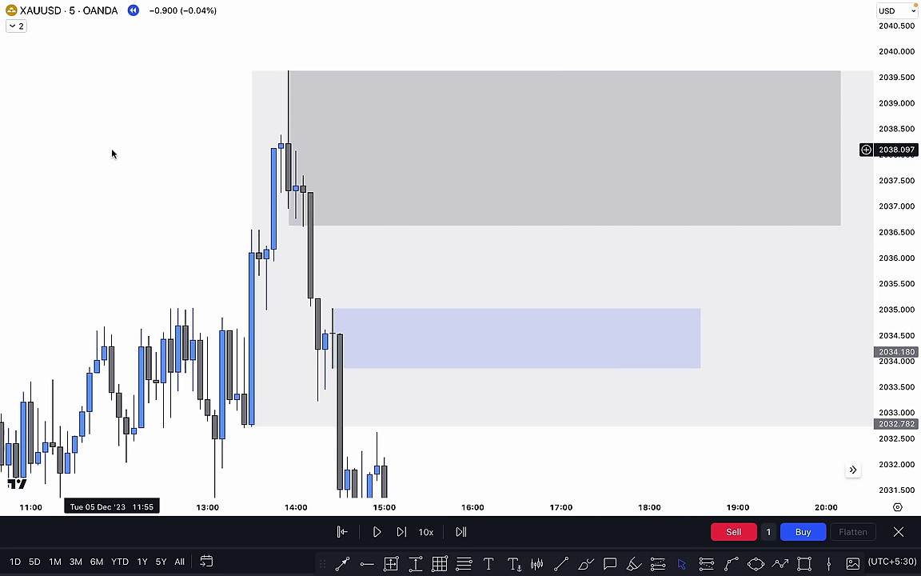
Step: Draw a dotted horizontal line at about 2038.258 through the grey rectangle, from 05 Dec 13:55 to 06 Dec 07:15
left_click(289, 141)
left_click(768, 141)
scroll(202, 142, "down", 5)
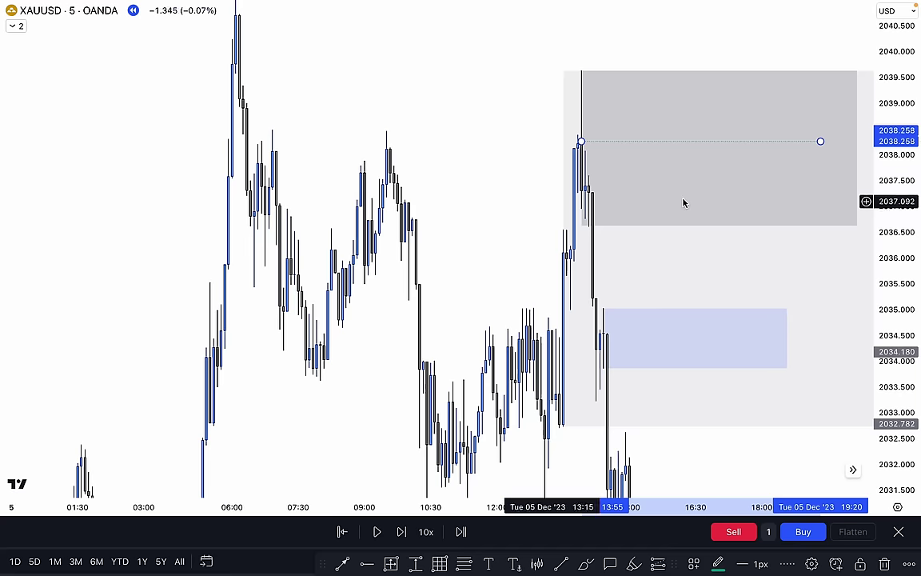
scroll(800, 172, "down", 1)
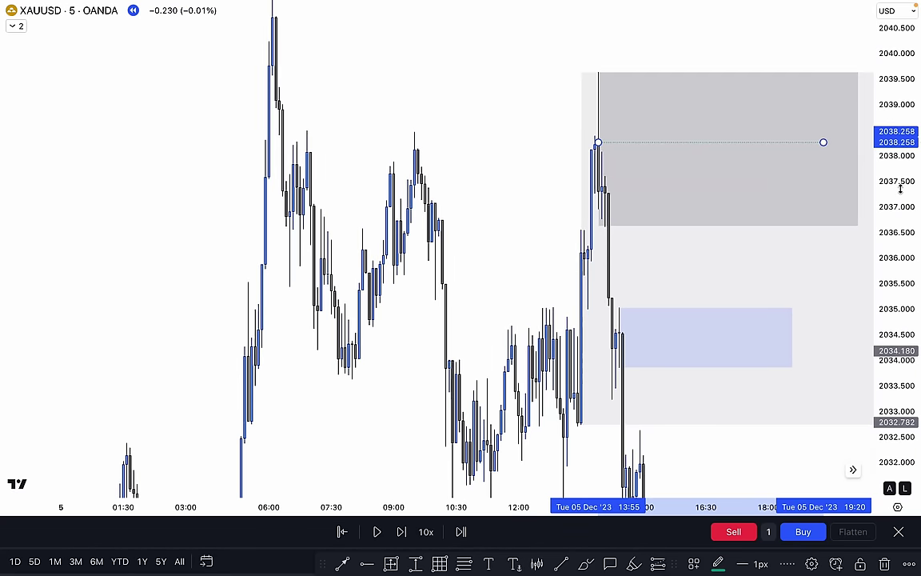
left_click_drag(844, 161, 800, 164)
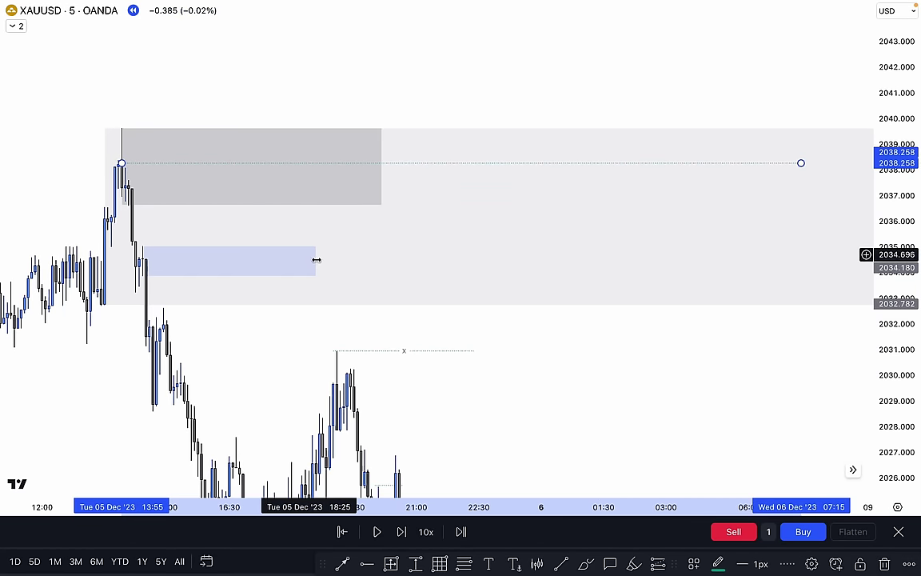
Step: Extend the dotted line to the supply zone's right end and the blue rectangle to 06 Dec 13:20
left_click_drag(317, 263, 763, 268)
left_click_drag(755, 408, 227, 386)
left_click_drag(276, 140, 610, 151)
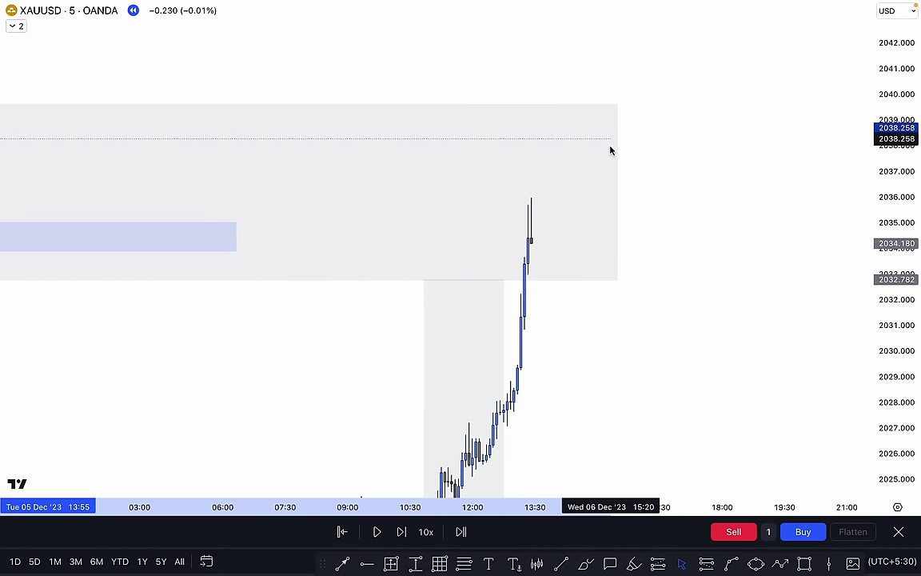
left_click(679, 171)
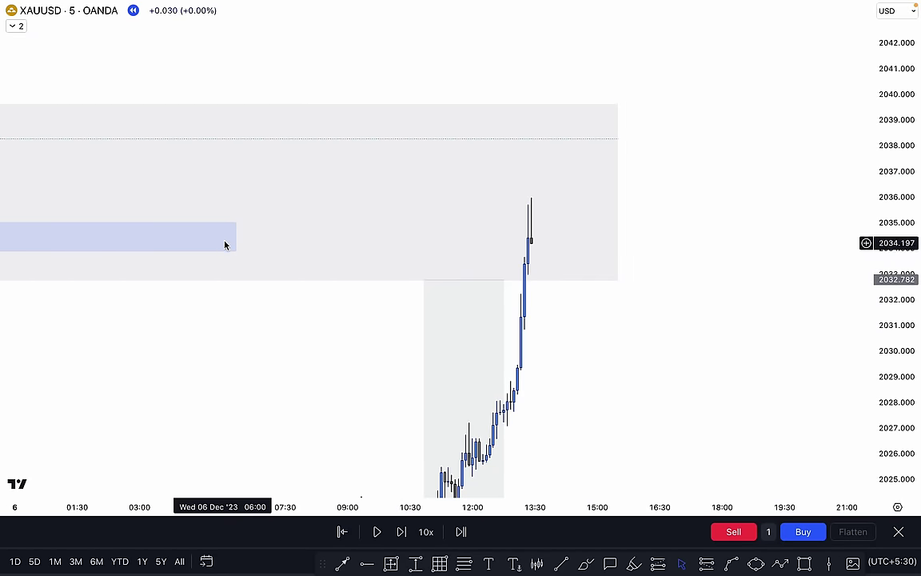
left_click_drag(237, 237, 528, 237)
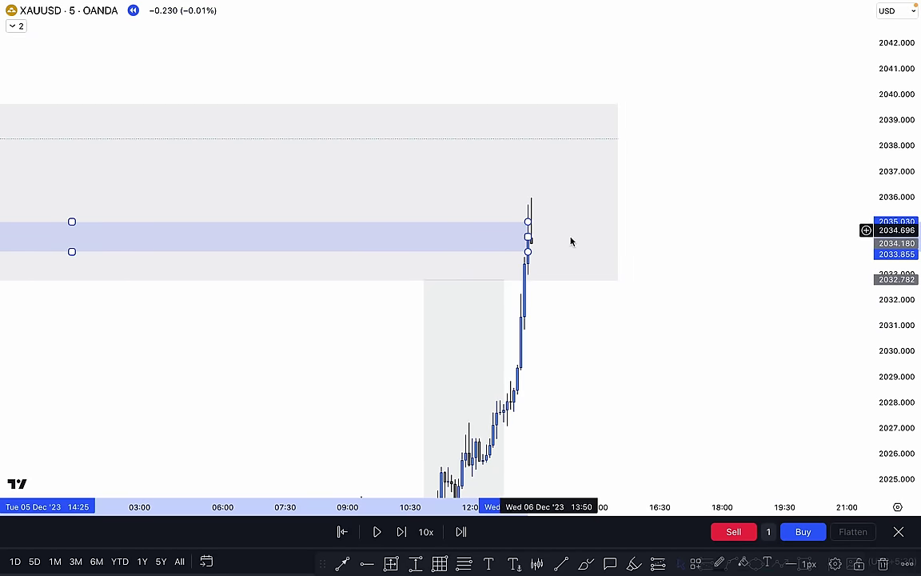
Step: Replay the chart forward from the reaction inside the supply zone to about 20:35 on 06 Dec, and pause the replay
scroll(662, 300, "down", 5)
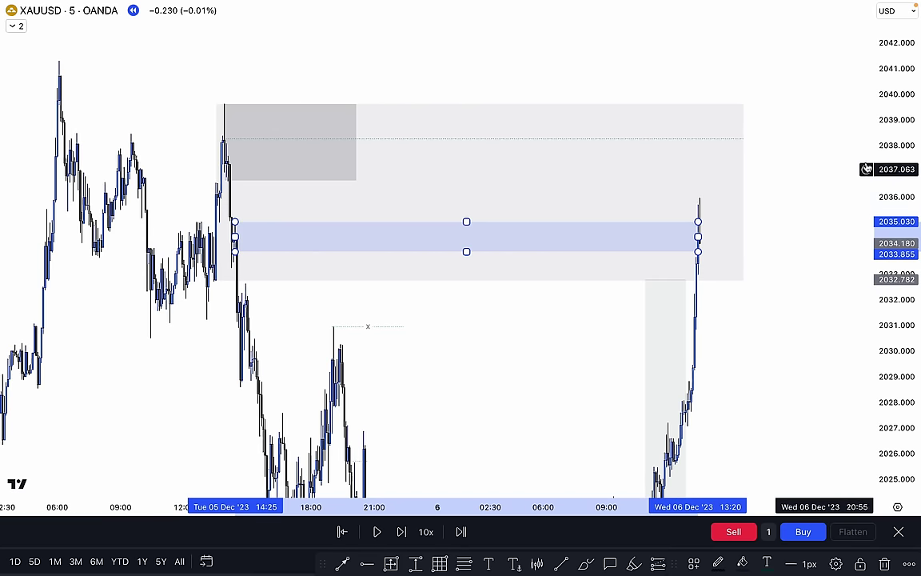
left_click_drag(898, 170, 899, 248)
left_click_drag(815, 306, 798, 207)
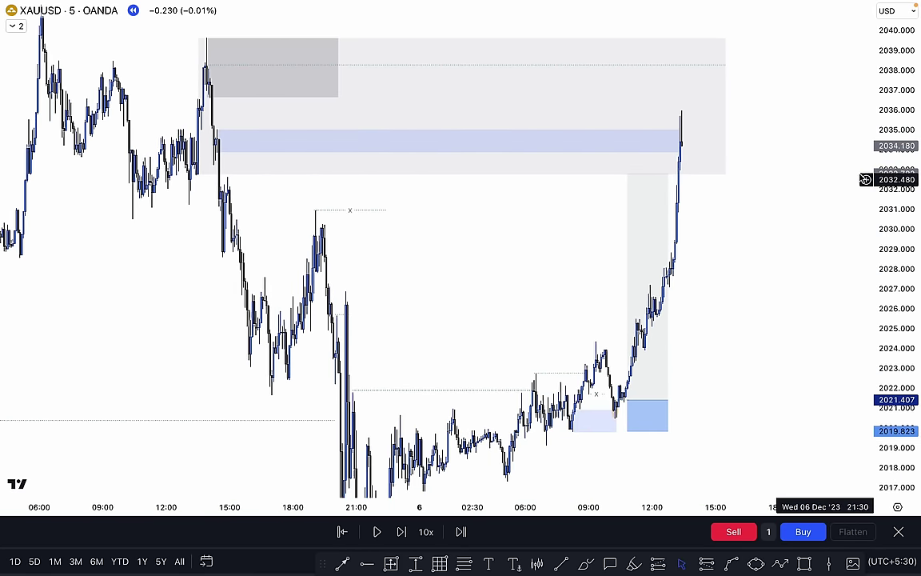
left_click_drag(899, 185, 899, 236)
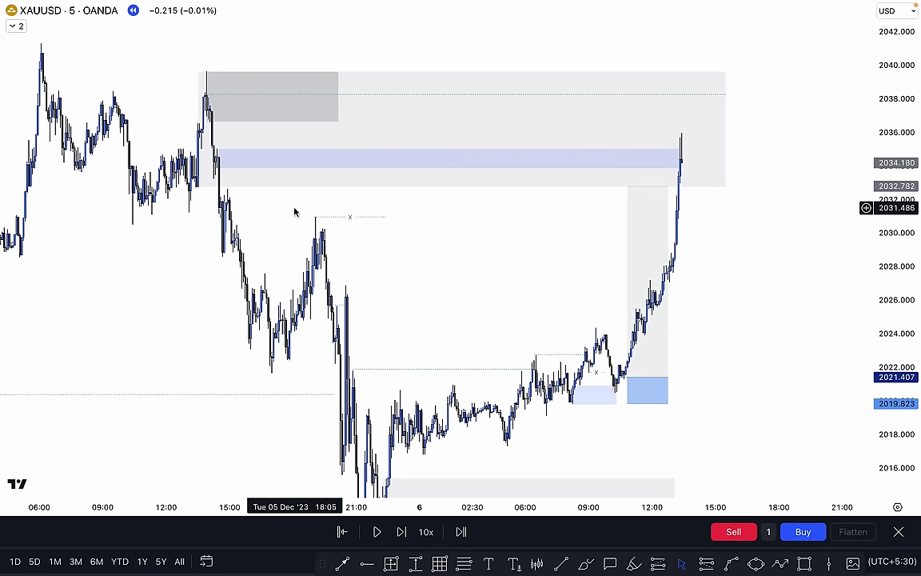
left_click(402, 531)
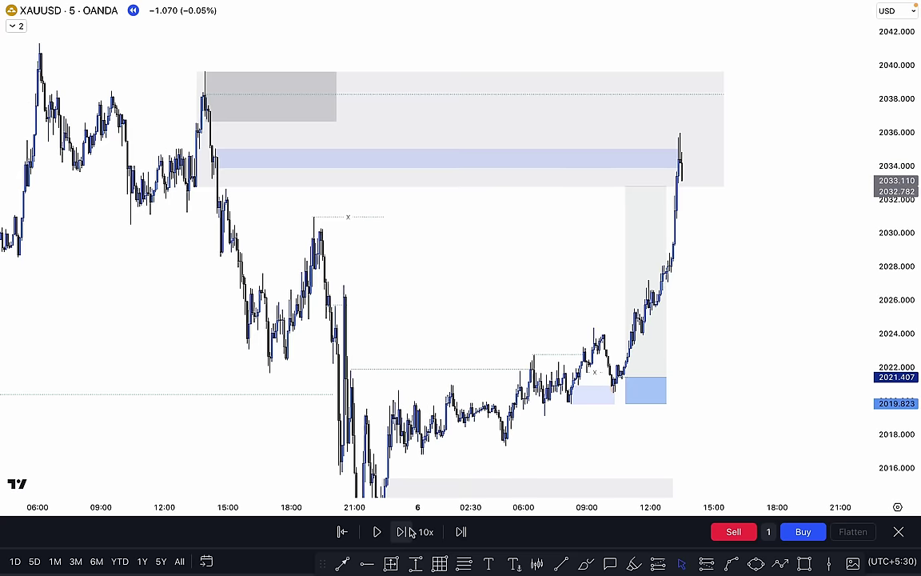
left_click(402, 532)
left_click(402, 532)
left_click(402, 532)
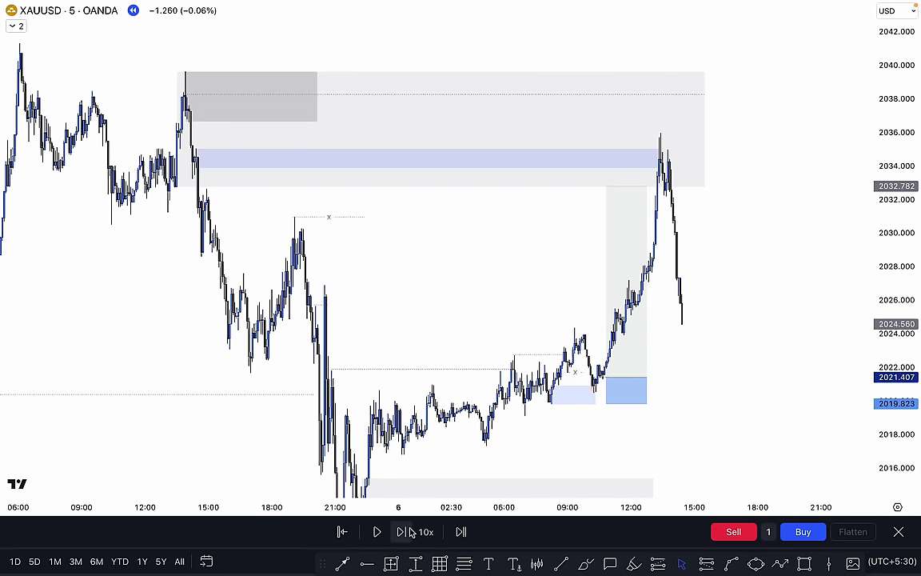
left_click(404, 532)
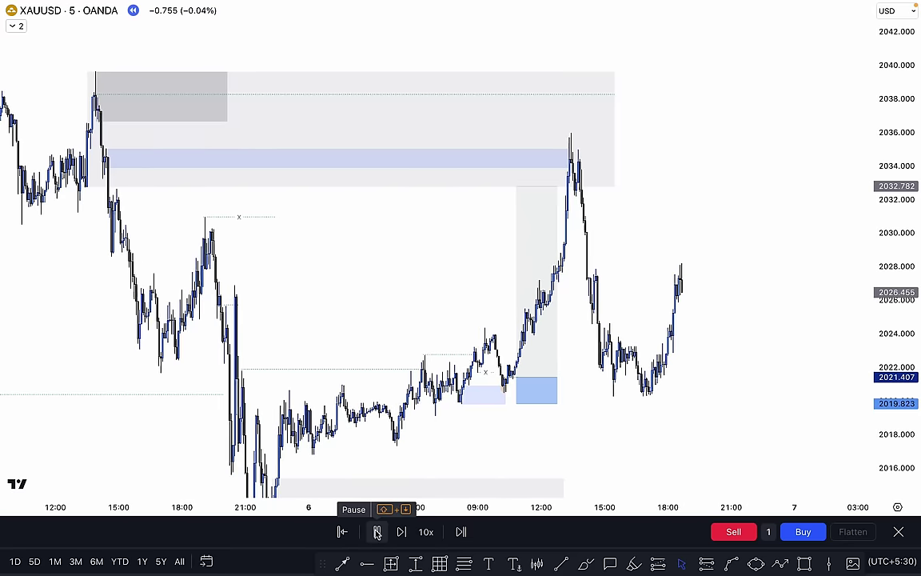
left_click(377, 532)
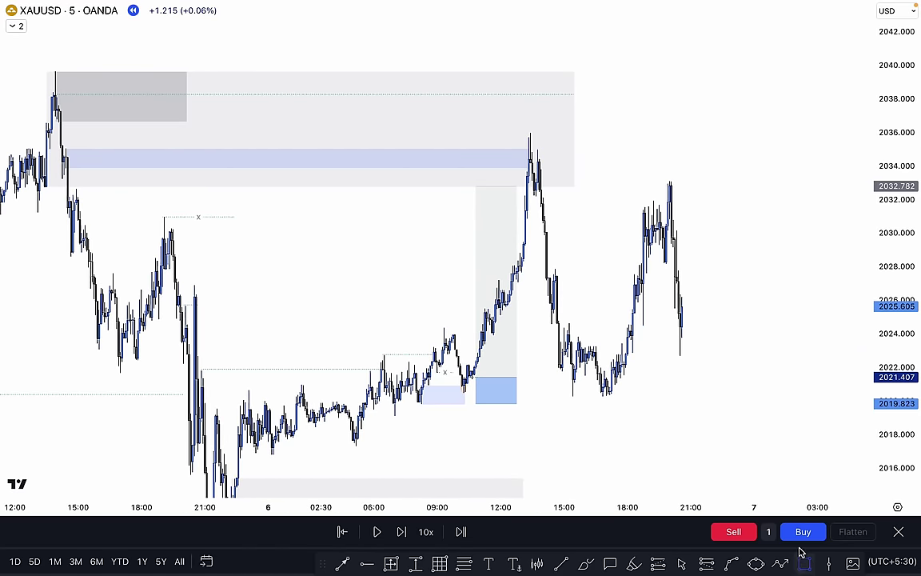
Step: Draw a grey rectangle from about 2032.94 to 2034.04 spanning 06 Dec 13:35 to 20:25, and extend the uppermost grey rectangle to 21:05
left_click_drag(533, 183, 678, 167)
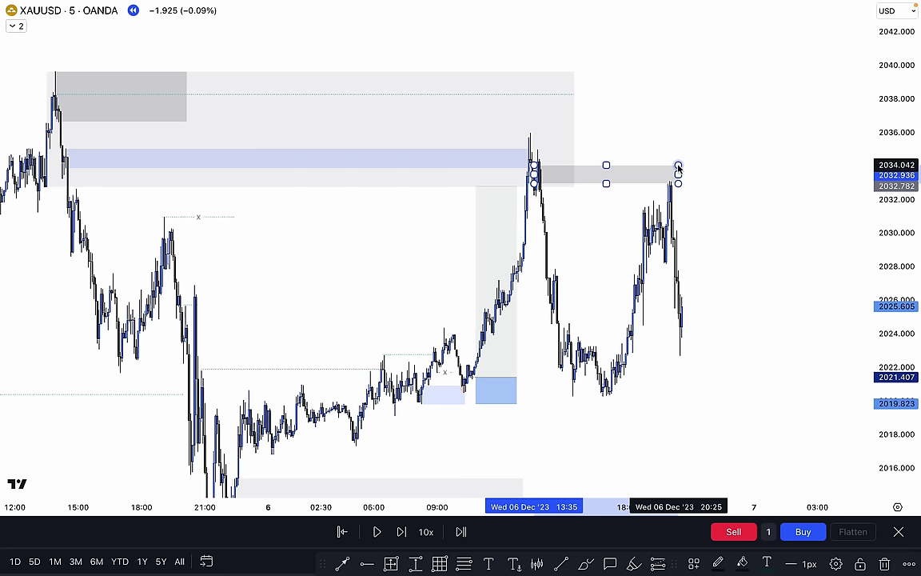
left_click(731, 204)
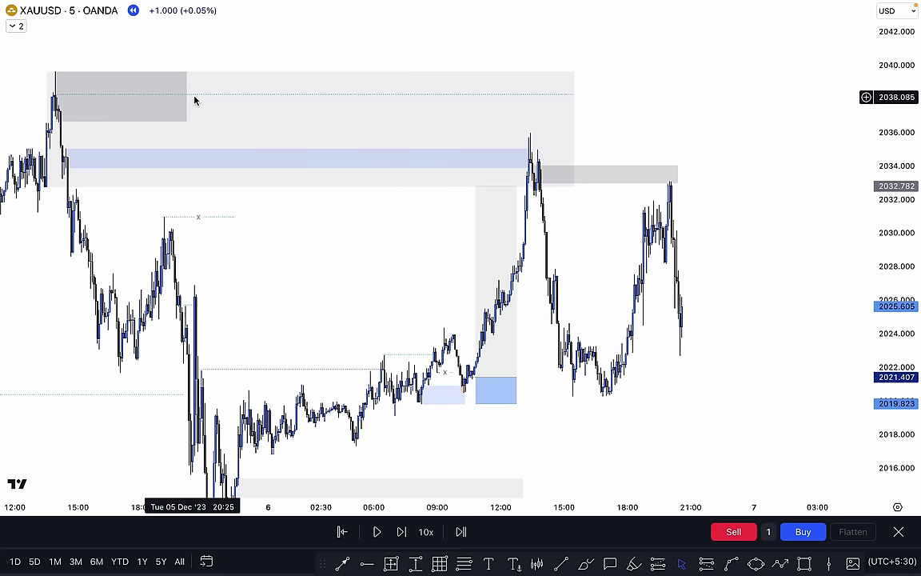
left_click_drag(190, 96, 692, 122)
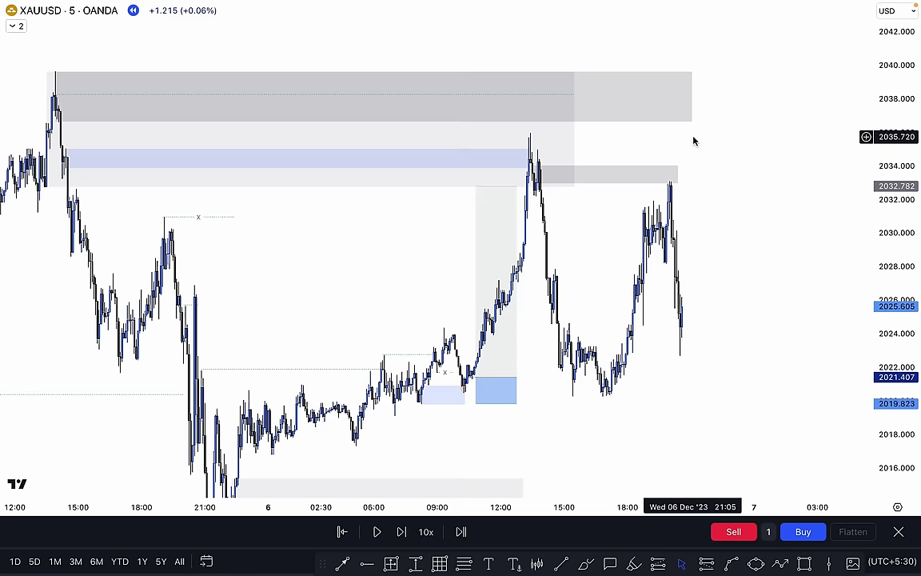
Step: Advance the replay bar by bar past 21:30 on 06 Dec, and start continuous playback
left_click(401, 531)
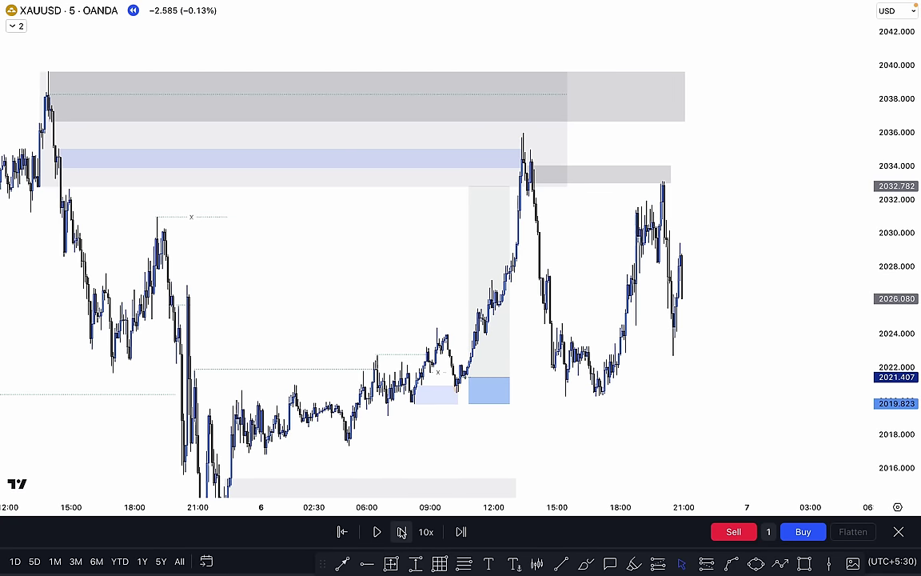
left_click(401, 531)
left_click(402, 531)
left_click(401, 531)
left_click(402, 531)
left_click(402, 531)
left_click(402, 531)
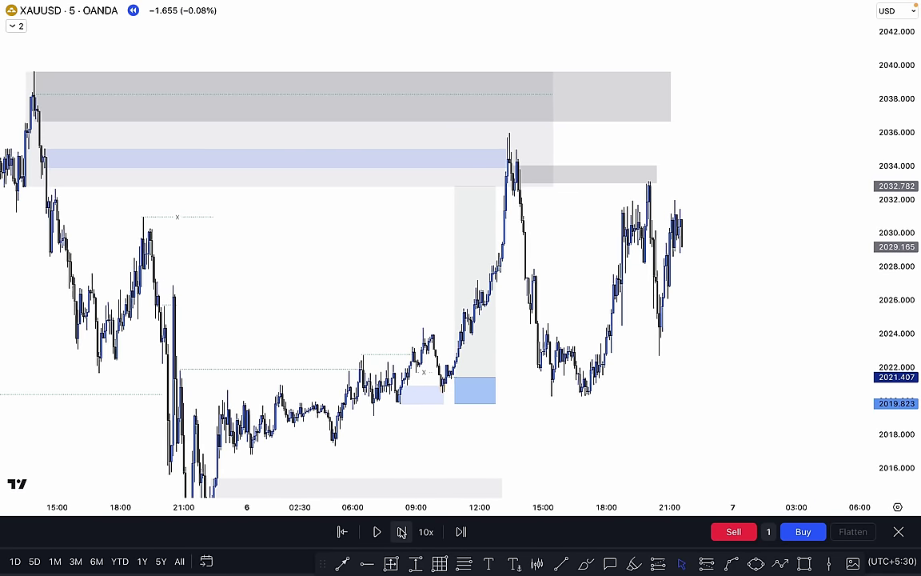
left_click(401, 531)
left_click(402, 532)
left_click(379, 532)
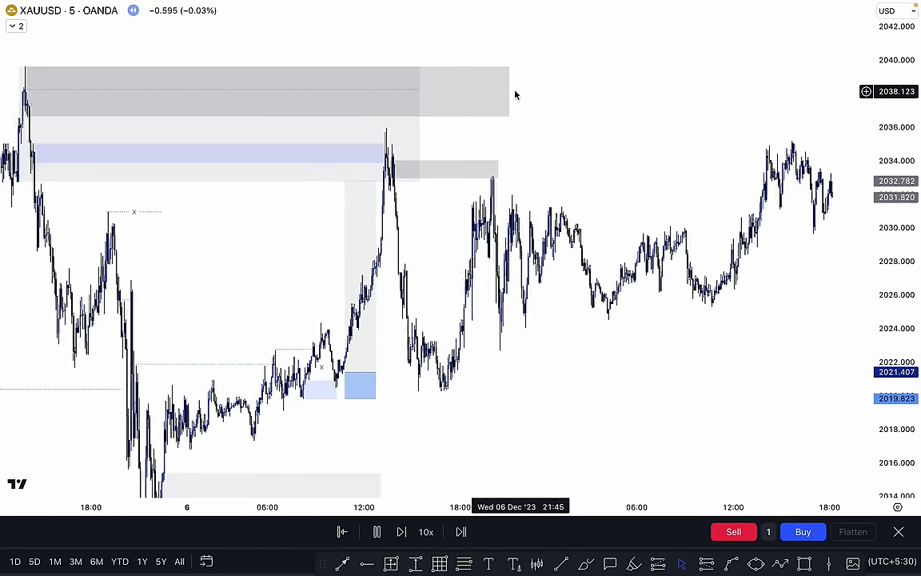
Step: Extend the uppermost grey rectangle to 07 Dec 19:40 with the replay paused, and its dotted line nearly to the rectangle's right end
left_click_drag(504, 91, 832, 97)
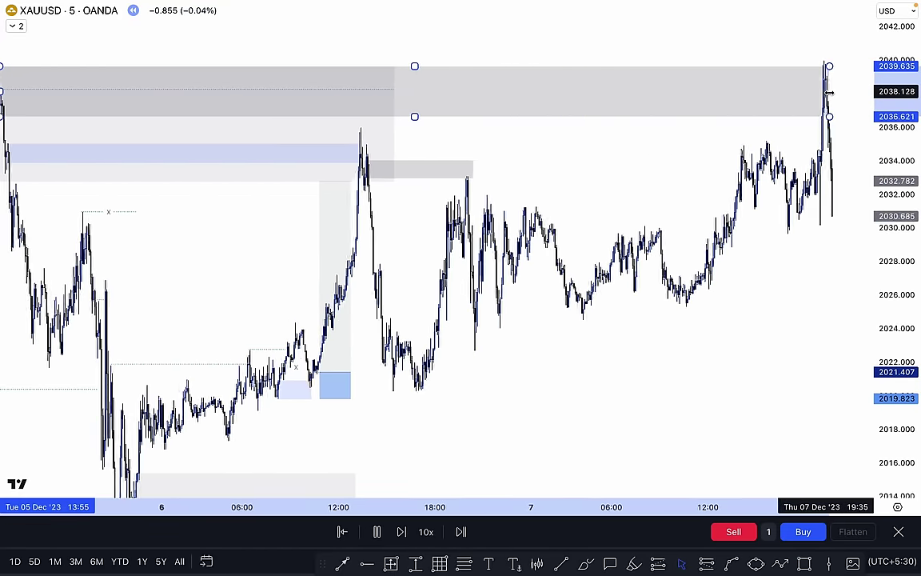
left_click(379, 532)
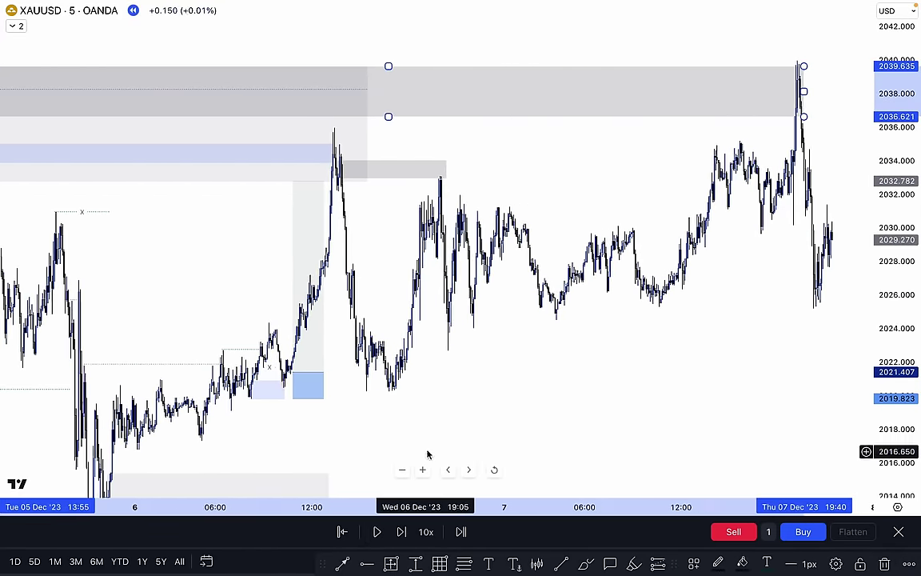
left_click_drag(442, 450, 506, 451)
scroll(483, 114, "up", 2)
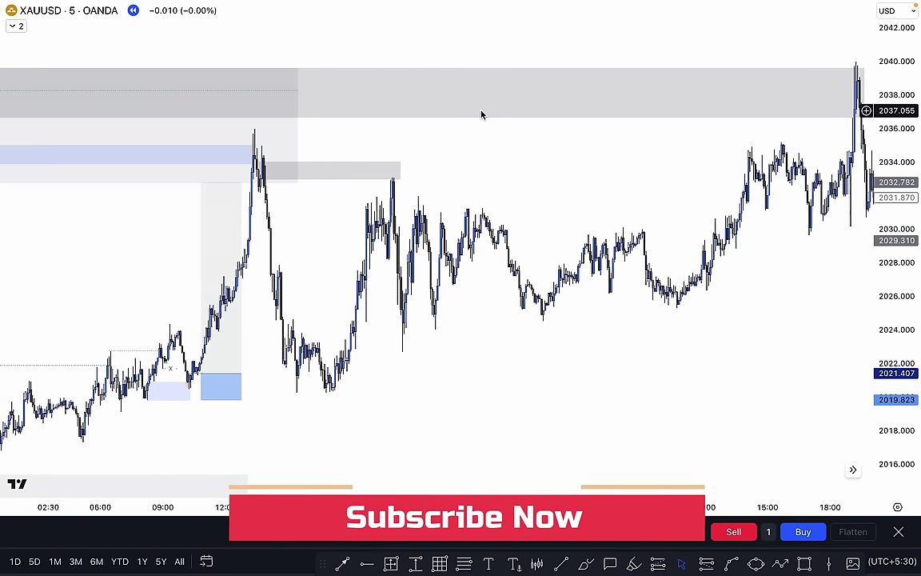
left_click_drag(298, 90, 806, 90)
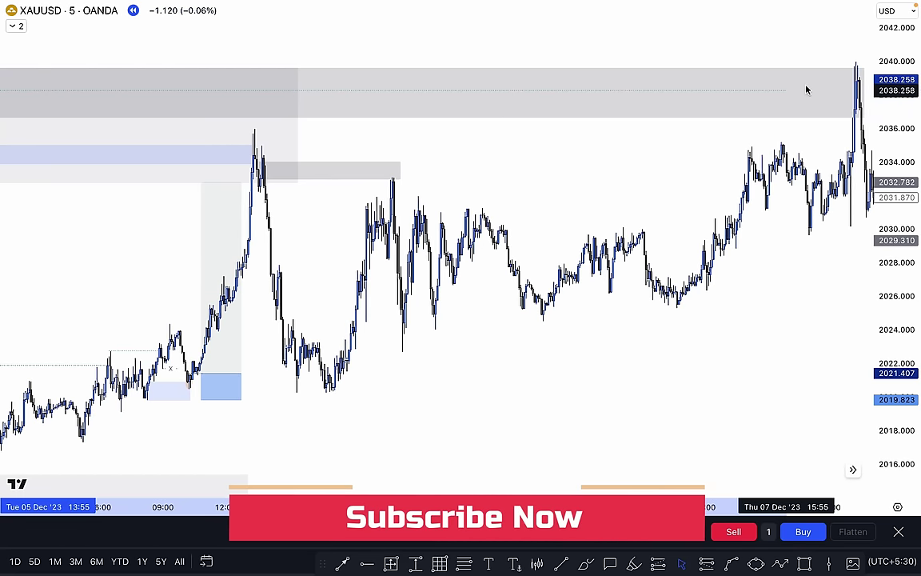
left_click(820, 123)
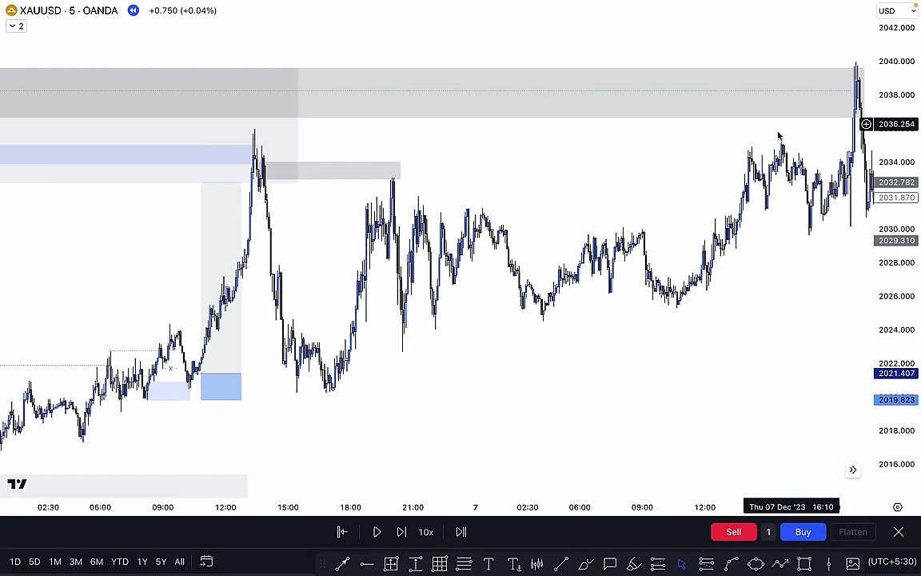
Step: Examine how price reacts inside the uppermost grey zone on the evening of 07 Dec compared with its earlier supply reactions
scroll(638, 204, "down", 2)
left_click(49, 69)
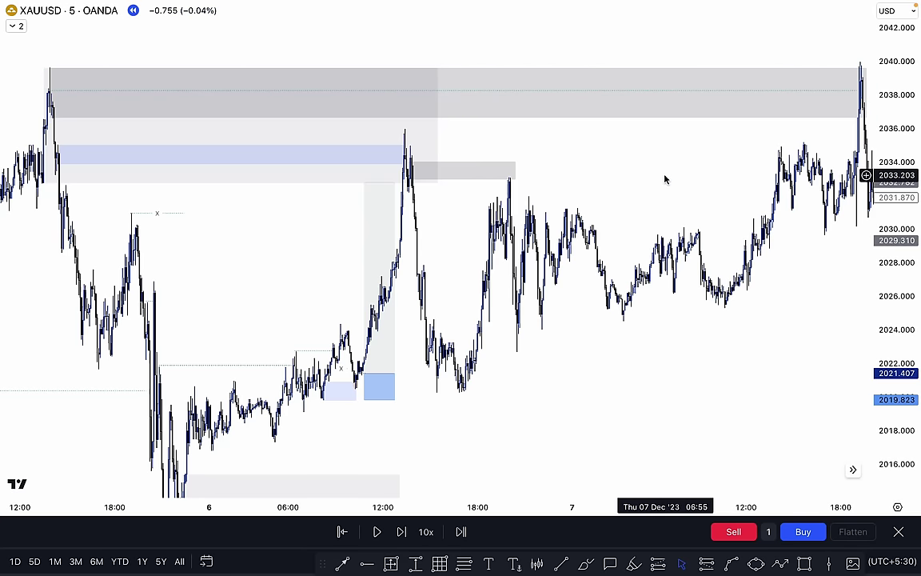
scroll(551, 160, "right", 3)
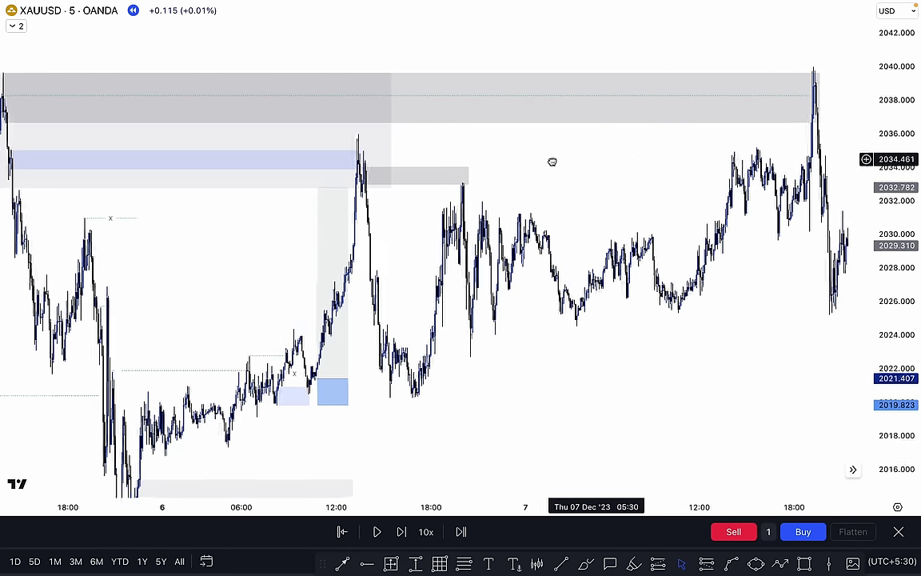
left_click(751, 64)
scroll(750, 64, "up", 4)
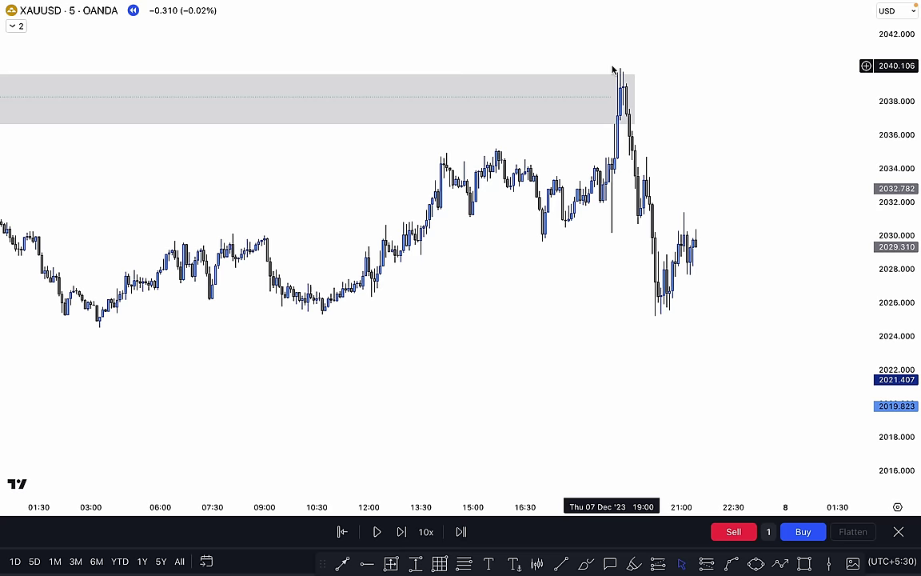
scroll(613, 69, "down", 3)
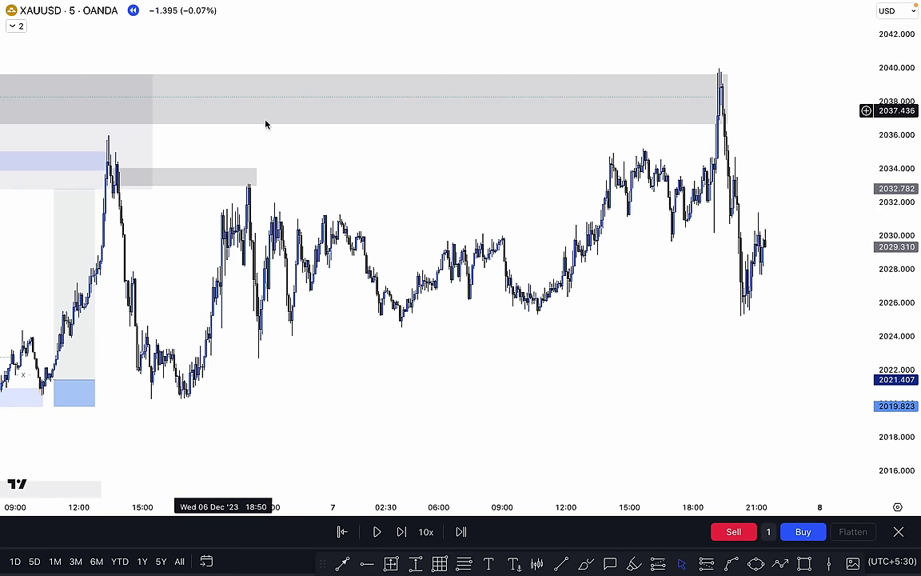
scroll(432, 169, "up", 1)
scroll(449, 177, "up", 5)
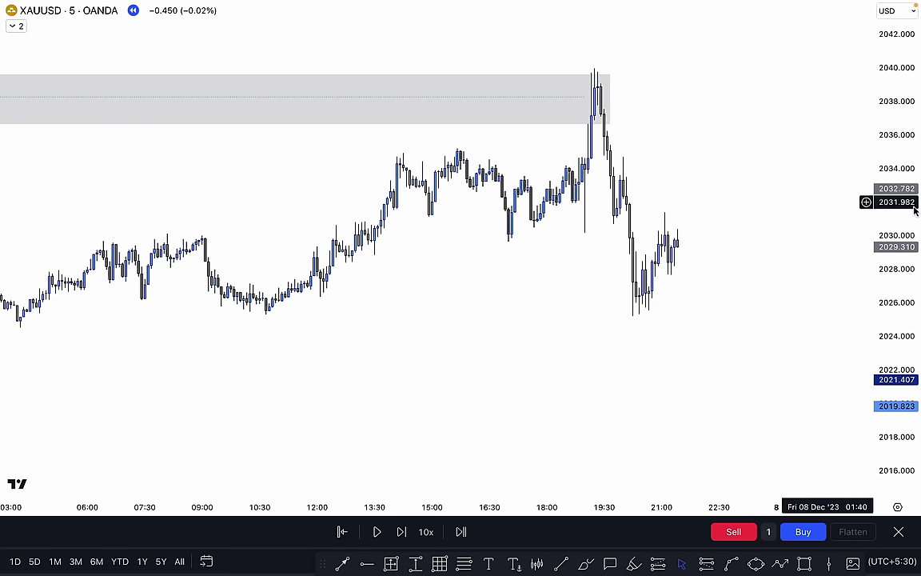
Step: Draw a dotted horizontal line at 2030.166 from the long lower wick before the spike to 07 Dec 20:00, and label it CHoCH
left_click_drag(887, 220, 887, 132)
left_click_drag(775, 145, 703, 221)
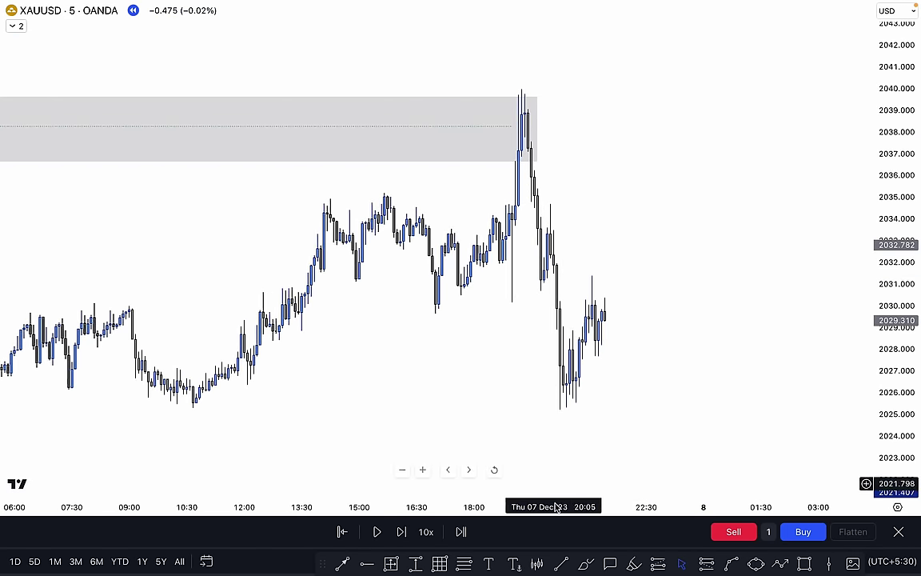
left_click(562, 564)
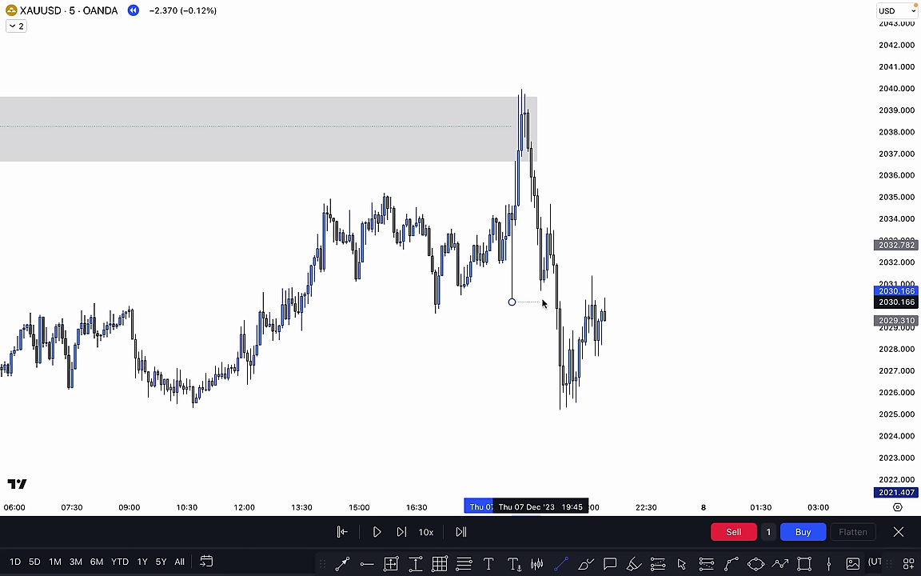
double_click(540, 304)
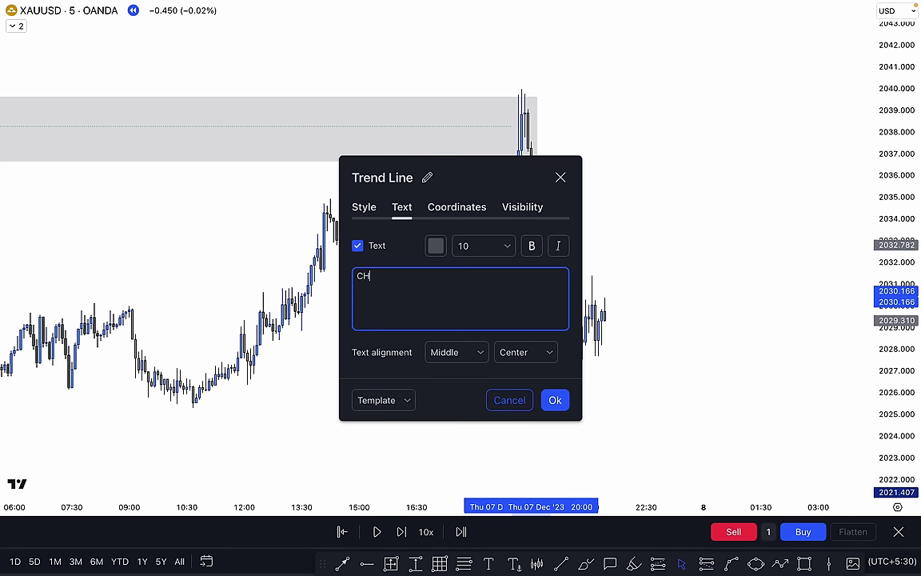
left_click(560, 405)
left_click(620, 350)
Step: Draw a dotted horizontal line at 2034.697 from the pullback high after the spike to 07 Dec 20:55, and label it X
scroll(658, 323, "up", 2)
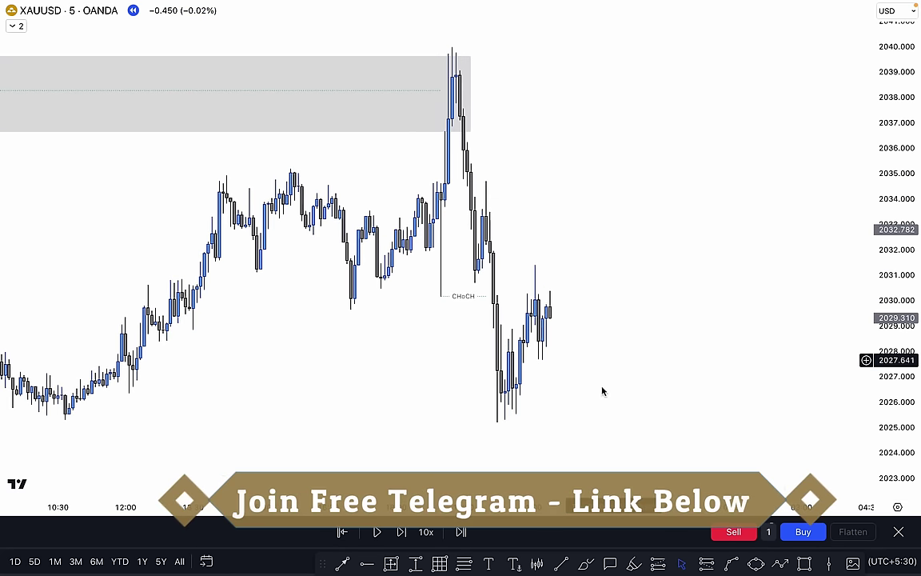
left_click(563, 562)
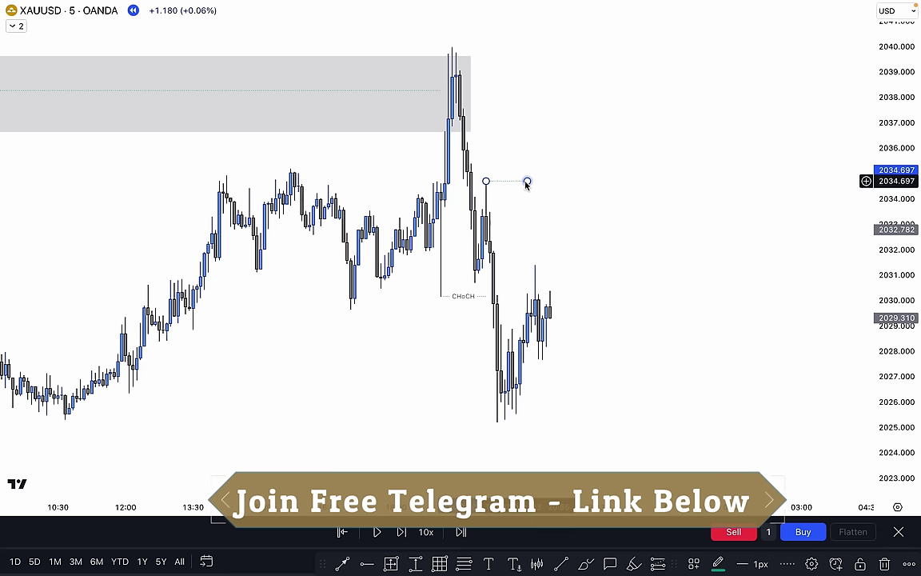
double_click(526, 182)
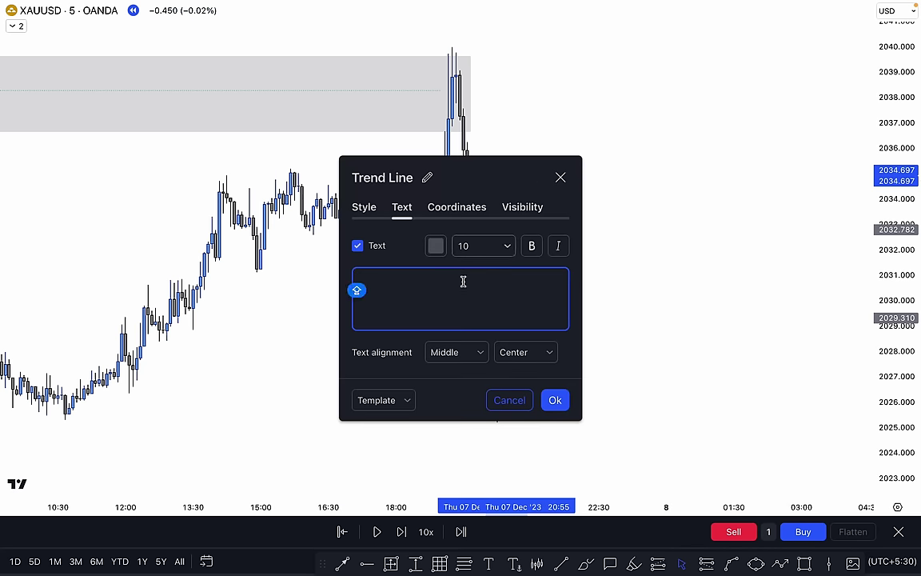
left_click(557, 400)
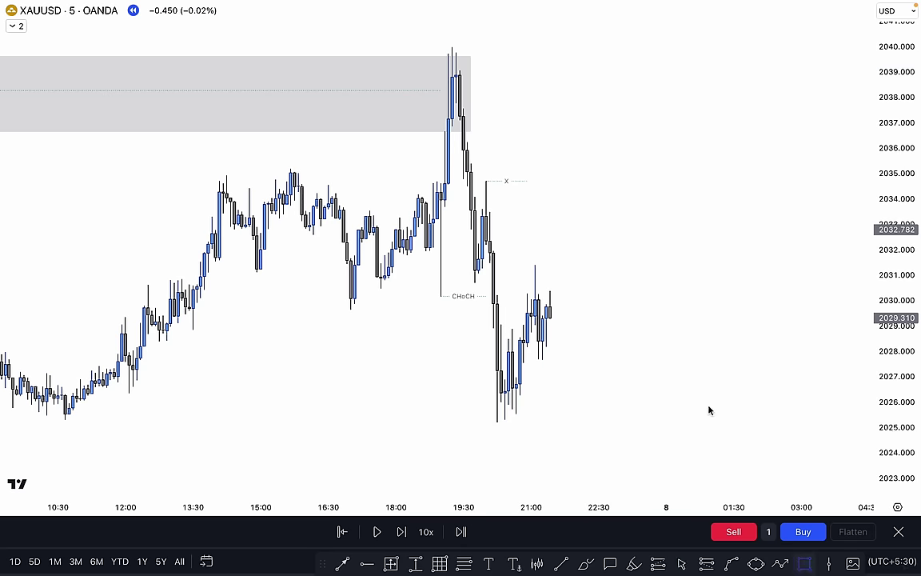
Step: Draw a rectangle from 2036.890 to 2039.914 spanning 07 Dec 19:10 to 08 Dec 00:10, and fill it with pink
left_click_drag(474, 125, 674, 48)
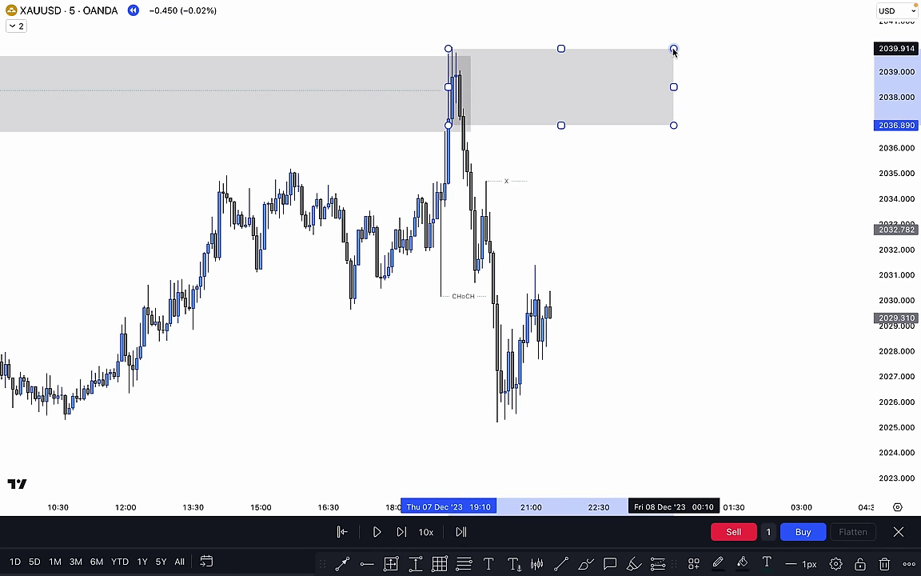
left_click(742, 563)
left_click(743, 386)
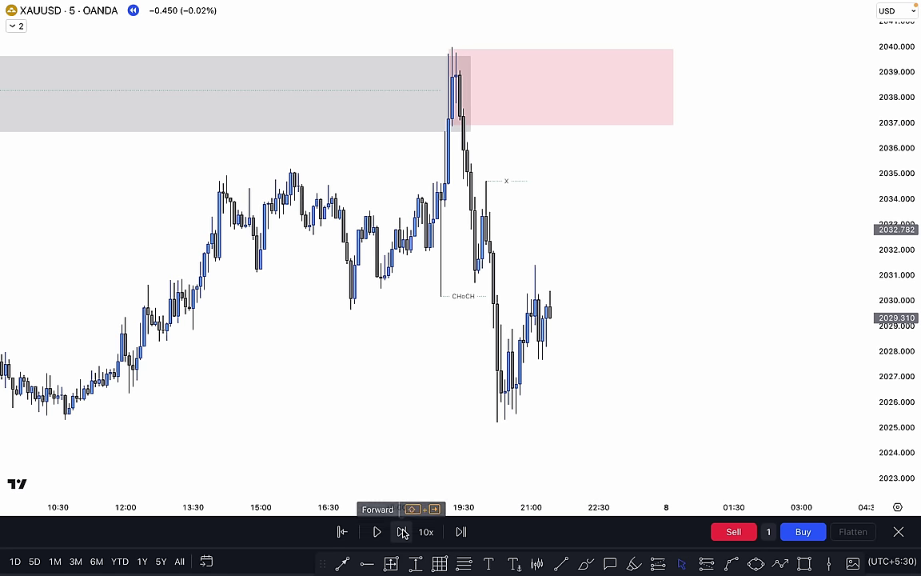
Step: Advance the replay bar by bar through the drop to about 22:40 on 07 Dec
left_click(402, 532)
left_click(403, 531)
left_click(402, 532)
left_click(402, 532)
left_click(402, 531)
left_click(402, 532)
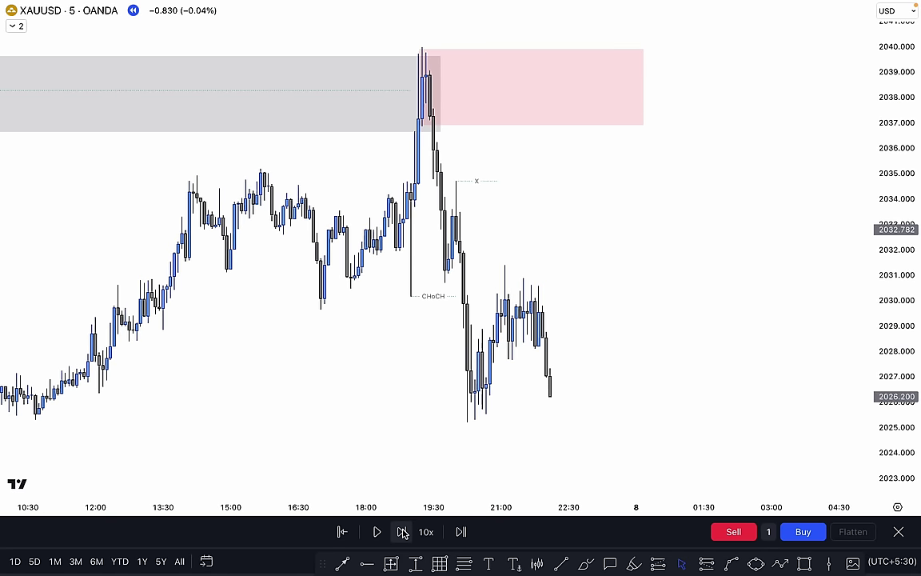
left_click(402, 532)
left_click(402, 532)
left_click(402, 531)
left_click(402, 532)
left_click(402, 532)
left_click_drag(600, 337, 544, 248)
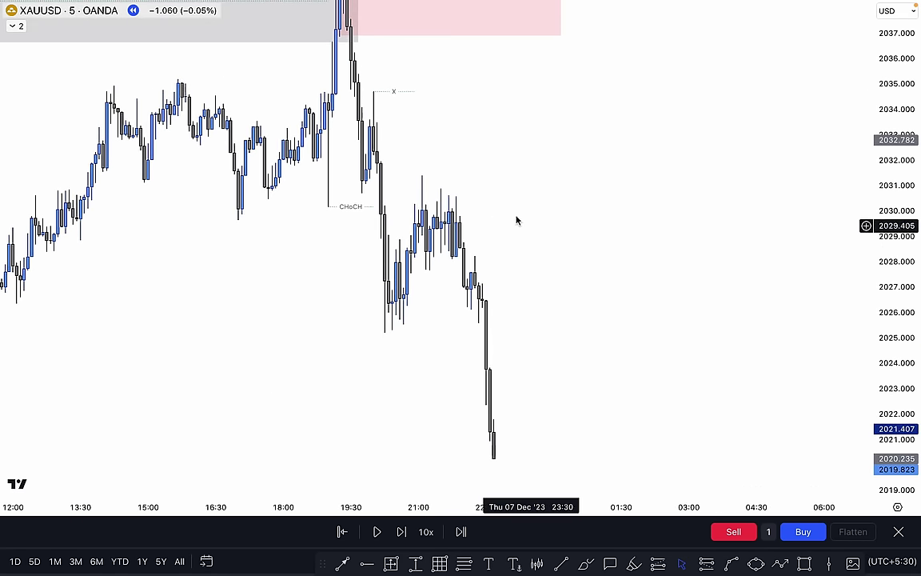
Step: Move the X line to the lower swing high at about 2031.4, near 21:05 on 07 Dec
left_click_drag(391, 96, 492, 255)
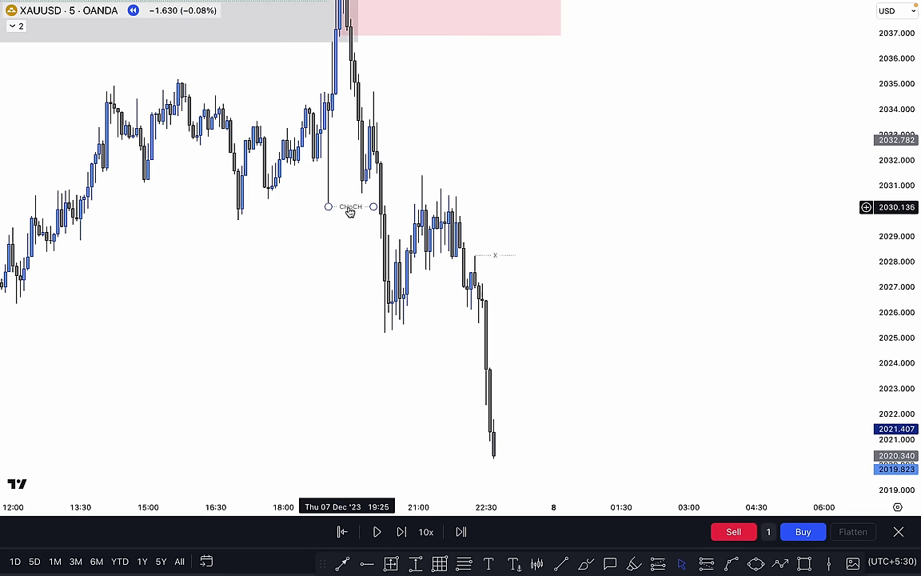
mouse_move(349, 208)
left_mouse_down()
mouse_move(389, 309)
mouse_move(414, 339)
mouse_move(356, 266)
mouse_move(352, 206)
left_mouse_up()
left_click(525, 192)
left_click_drag(503, 256, 450, 176)
left_click_drag(565, 225, 503, 203)
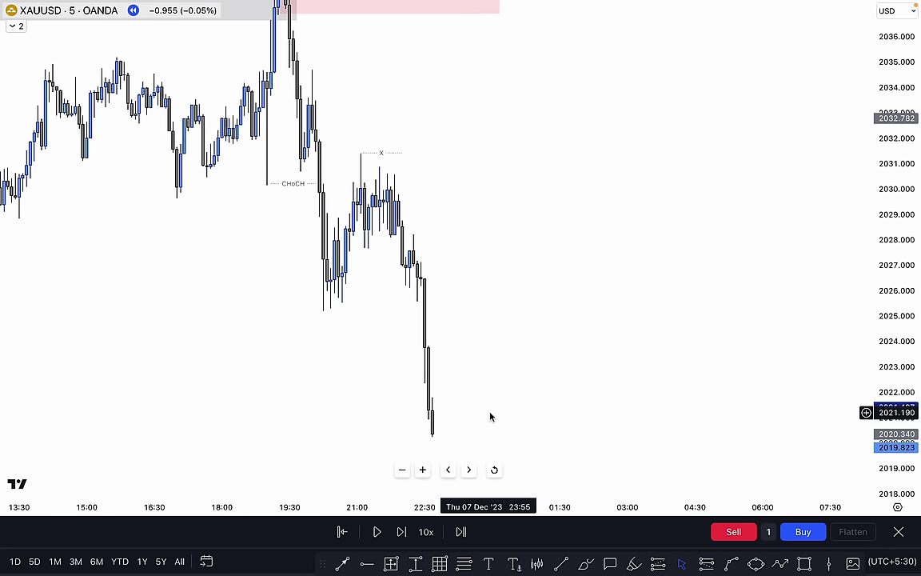
Step: Advance the replay through the rebound to about 23:30 on 07 Dec
scroll(601, 412, "down", 5)
left_click_drag(877, 198, 877, 307)
left_click_drag(722, 331, 626, 359)
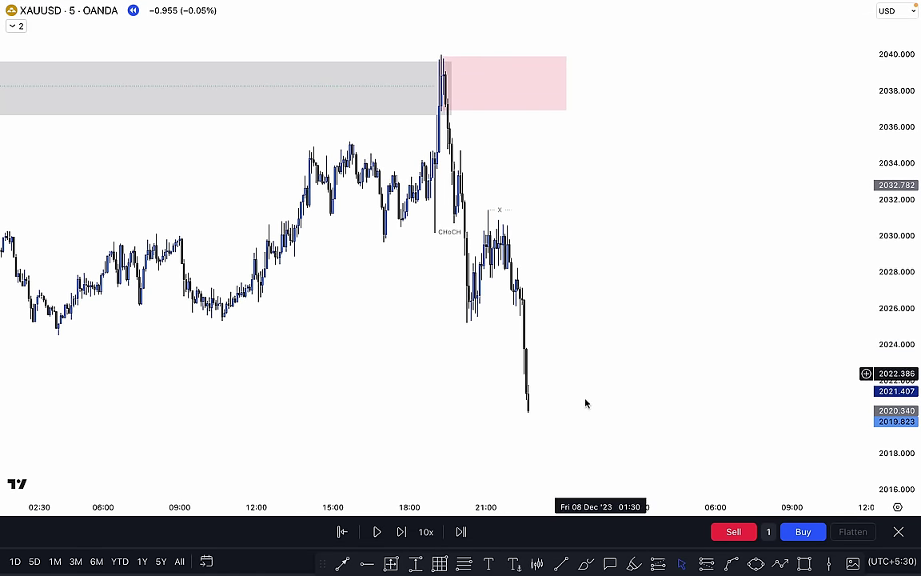
left_click(402, 531)
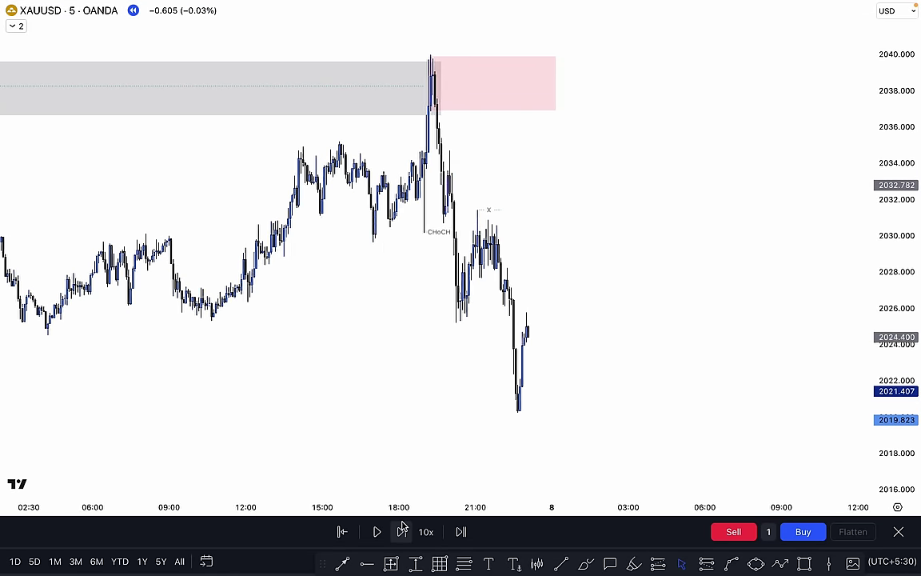
left_click(402, 531)
left_click(403, 531)
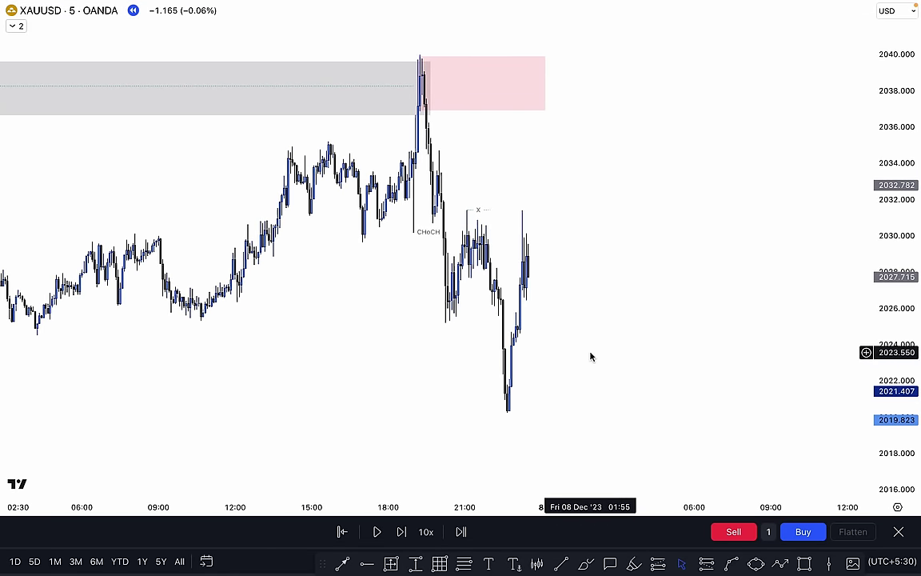
left_click(589, 565)
left_click_drag(497, 265, 525, 270)
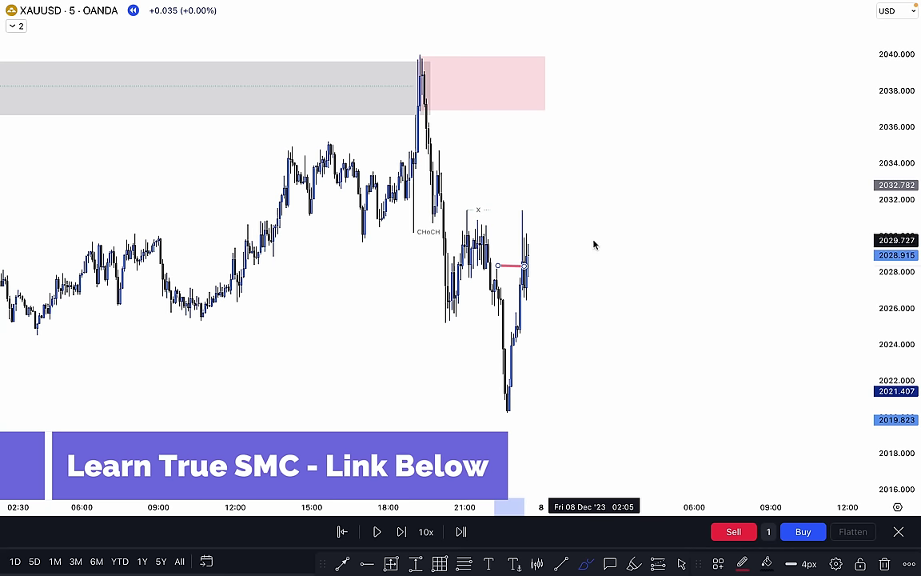
key("Delete")
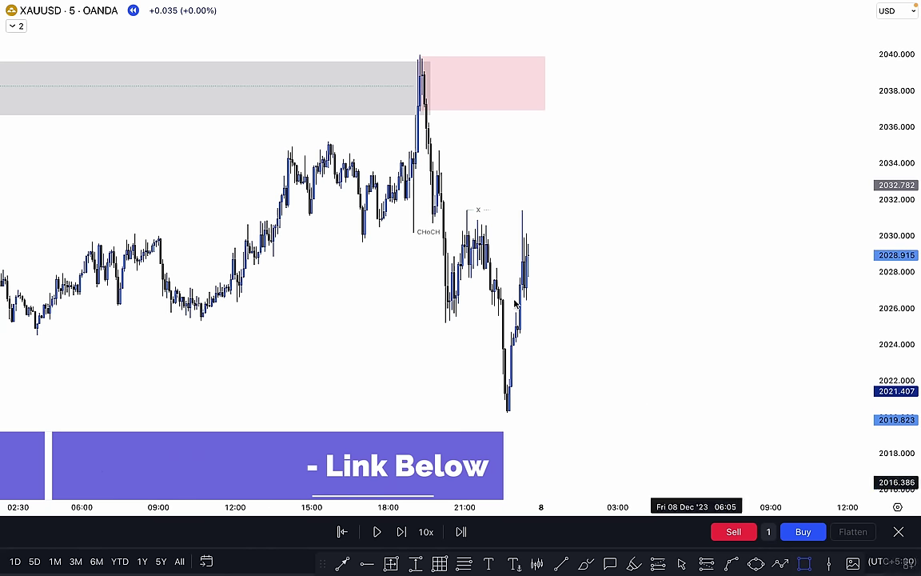
Step: Draw a small pink rectangle from 2028.100 to about 2030.5 at the 07 Dec 21:50 candle, extended to about 22:30
left_click(484, 270)
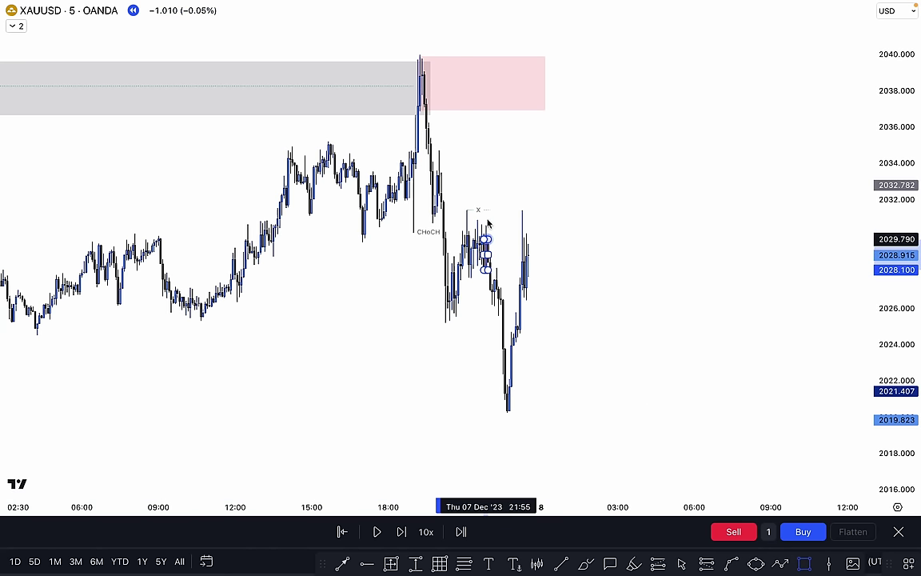
left_click_drag(486, 246, 503, 247)
left_click(601, 241)
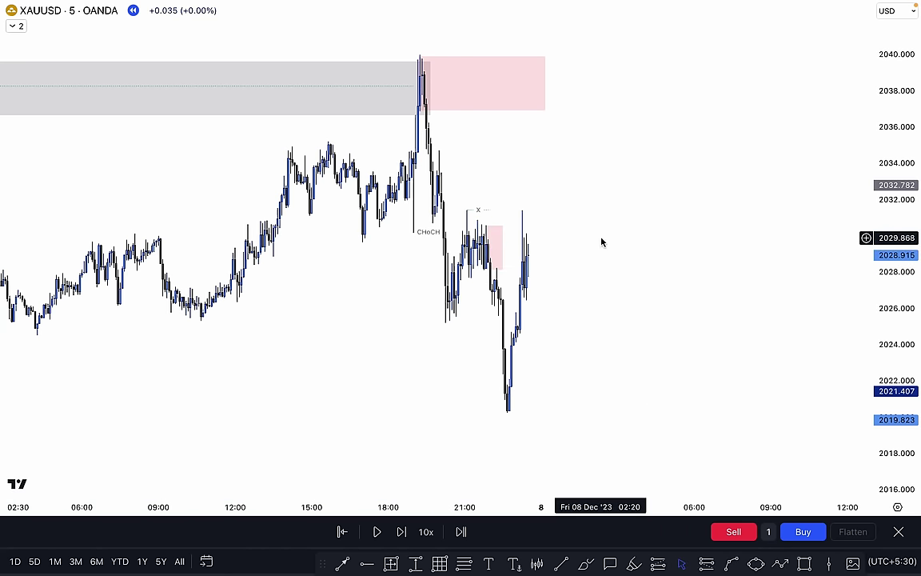
left_click(503, 248)
left_click(569, 265)
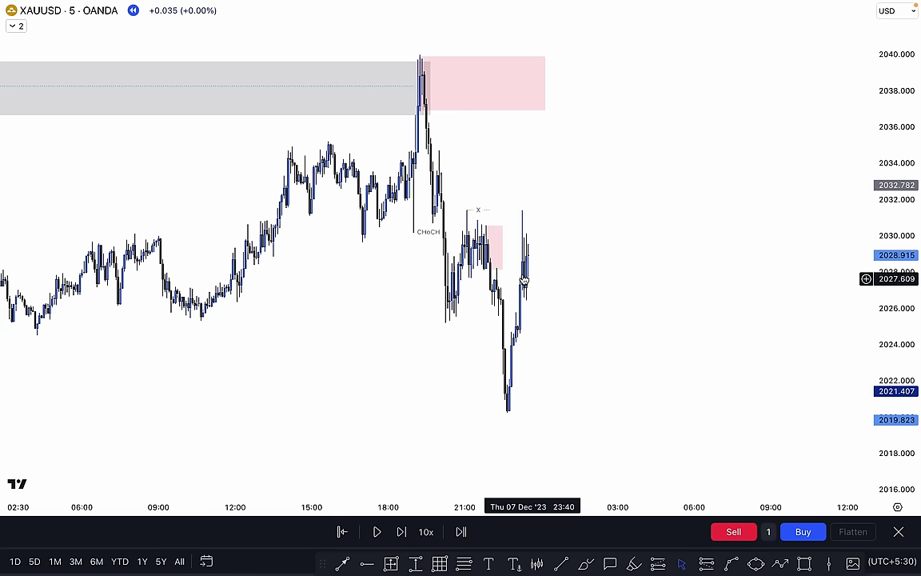
left_click(503, 247)
left_click(663, 223)
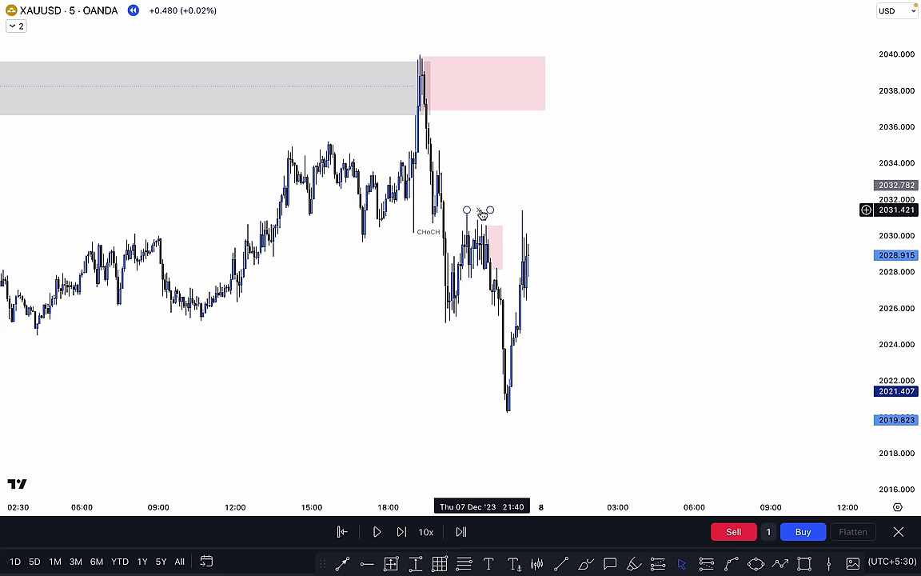
Step: Draw a pink rectangle from about 2032.190 to 2034.695, spanning 20:00 to 23:50 on 07 Dec
left_click(805, 563)
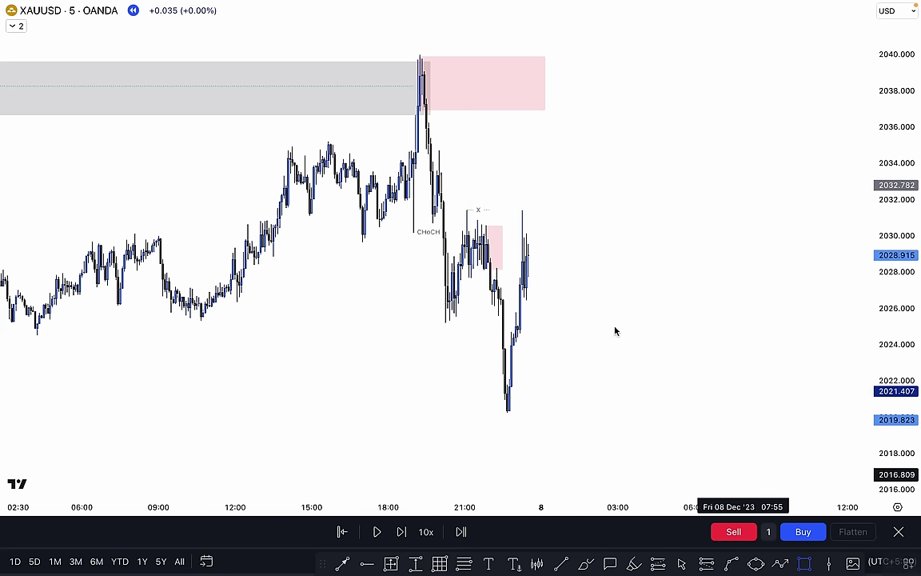
mouse_move(438, 196)
left_mouse_down()
mouse_move(439, 146)
mouse_move(537, 173)
left_mouse_up()
left_click(618, 167)
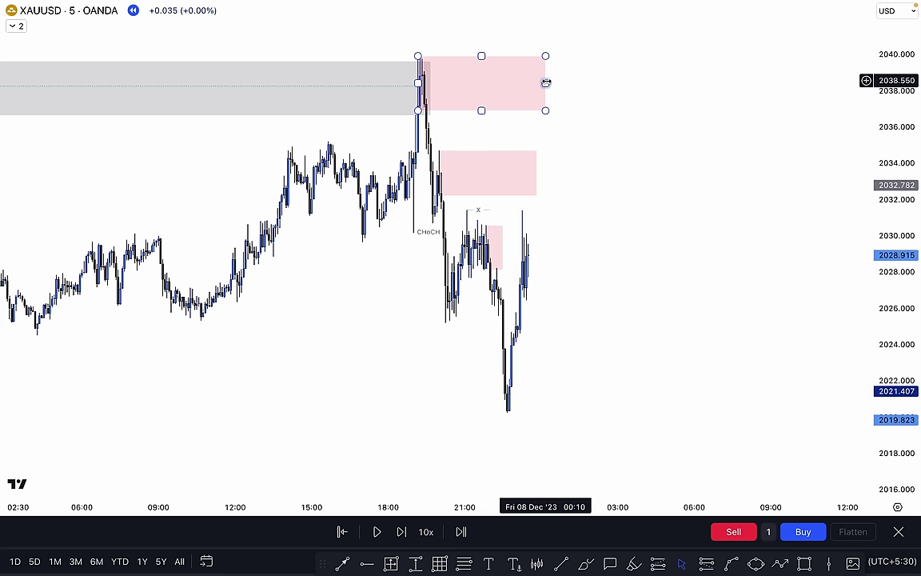
Step: Recolour the fill of the rectangle between 2032.190 and 2034.695 to blue
left_click(537, 172)
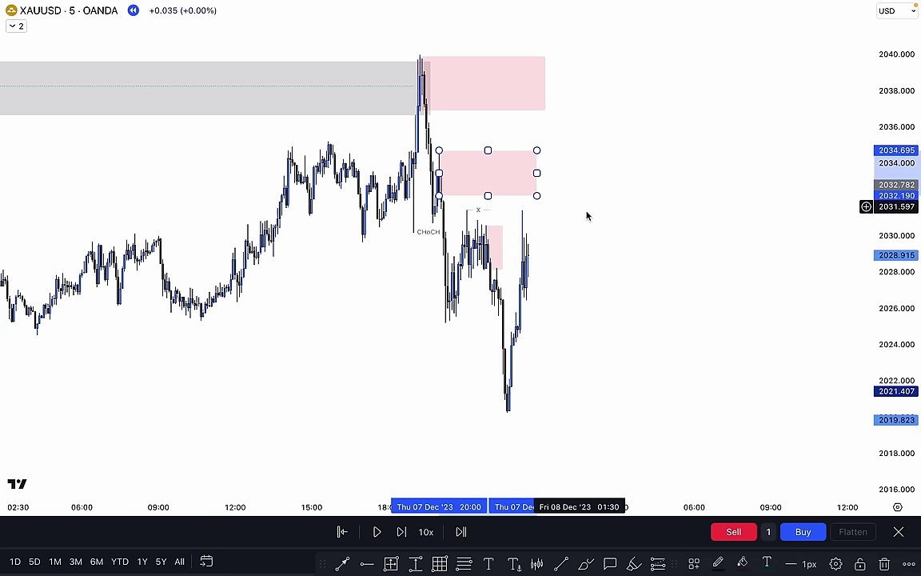
left_click(743, 564)
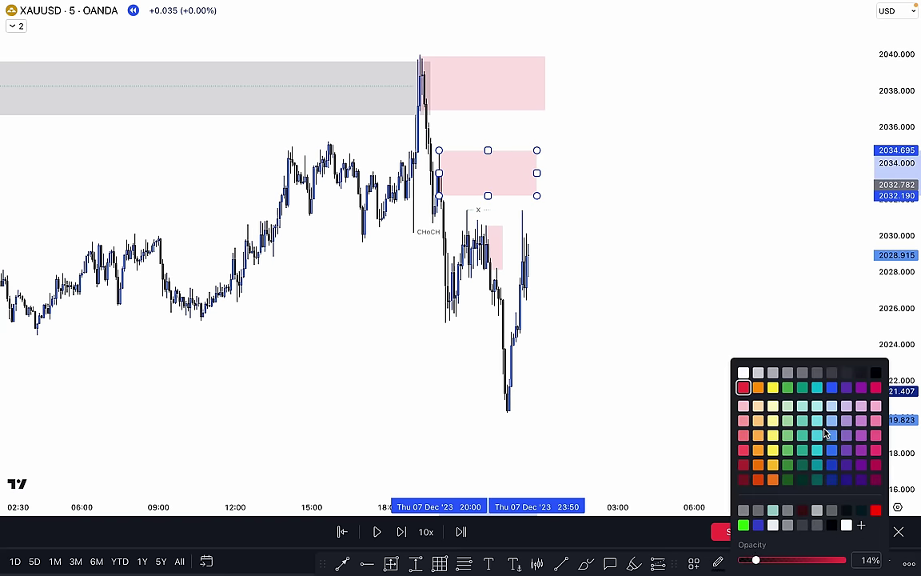
left_click(827, 388)
left_click(714, 280)
left_click(713, 279)
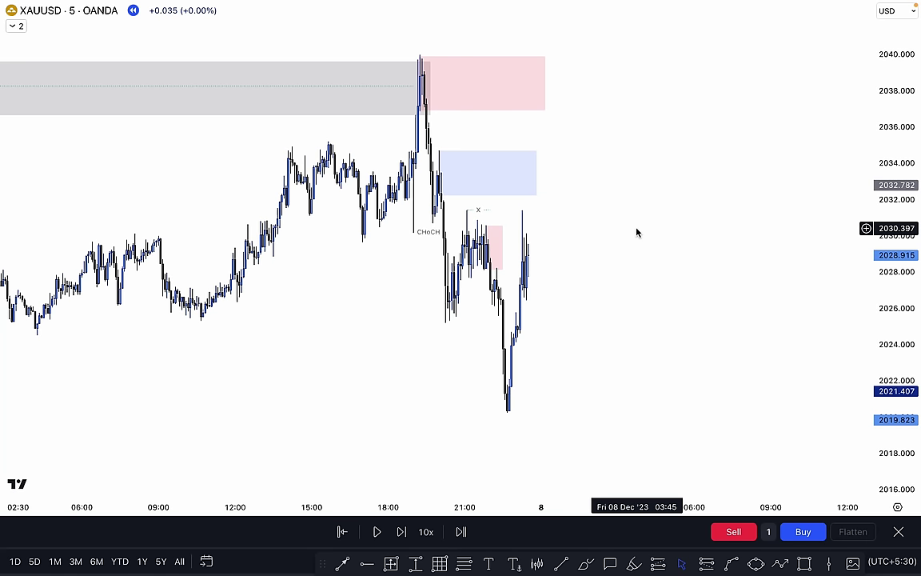
Step: Advance the replay to about 06:50 on 08 Dec and extend the blue rectangle to about 06:20
left_click(408, 533)
left_click(408, 533)
left_click(384, 173)
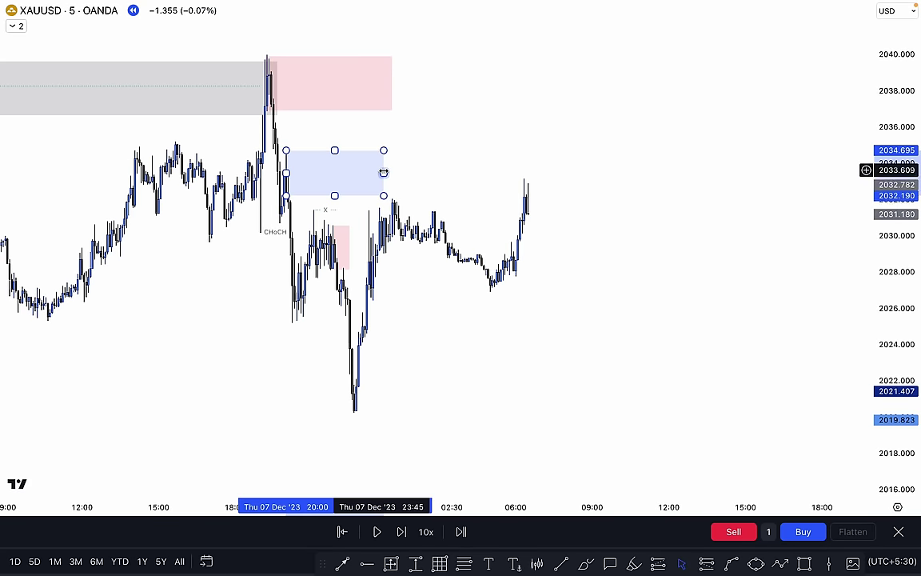
left_click_drag(384, 172, 516, 179)
left_click(586, 175)
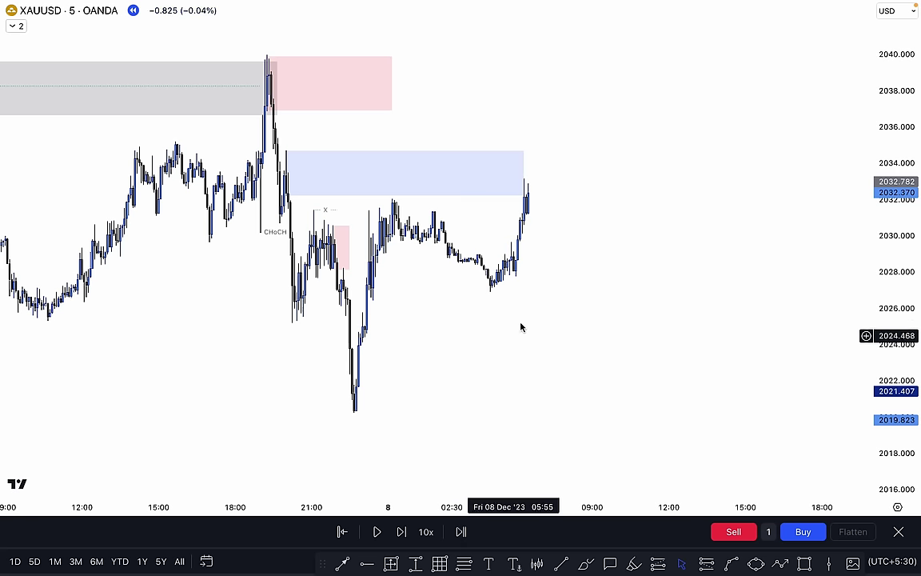
left_click(399, 532)
left_click(399, 532)
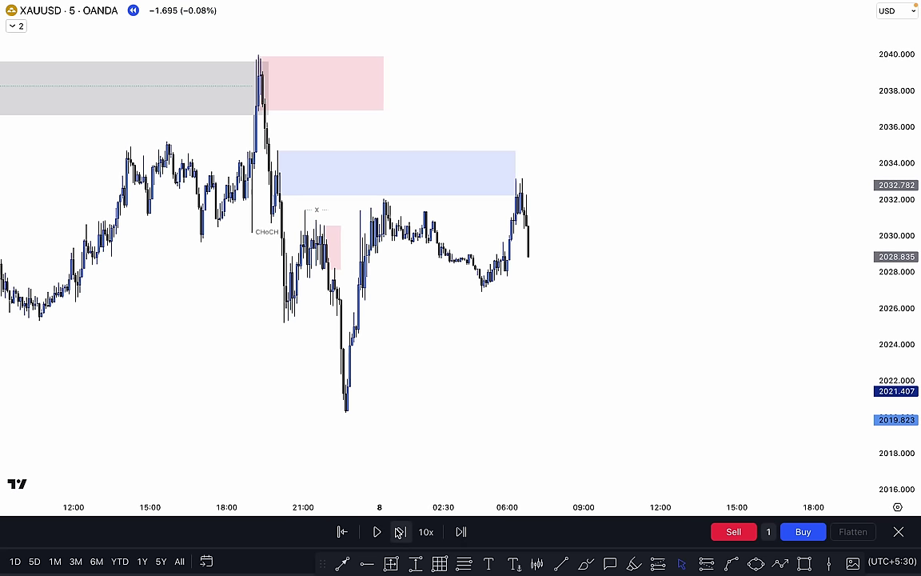
Step: Draw a short trend line across the two highs at about 2033.15, from 06:20 to 06:35 on 08 Dec
scroll(546, 304, "up", 1)
scroll(545, 304, "up", 1)
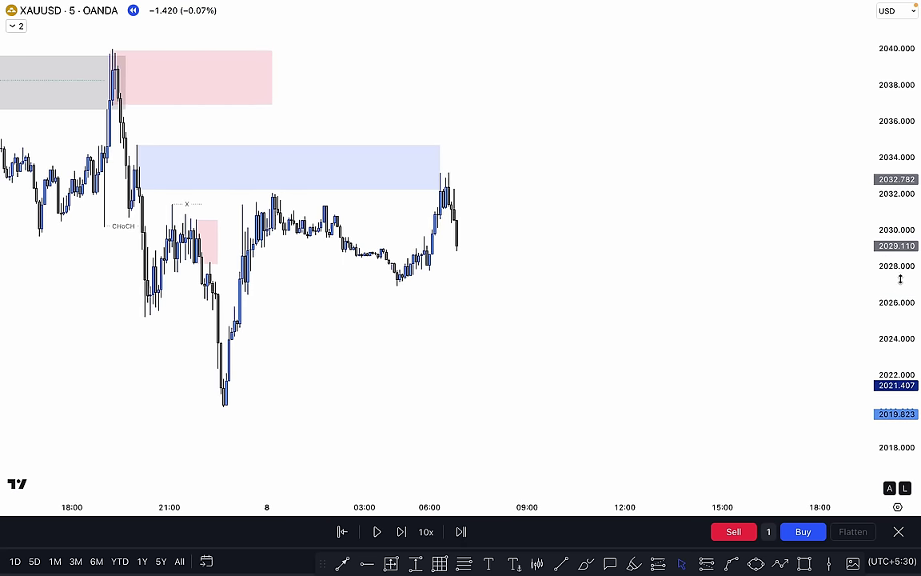
left_click_drag(699, 277, 698, 207)
scroll(704, 215, "up", 3)
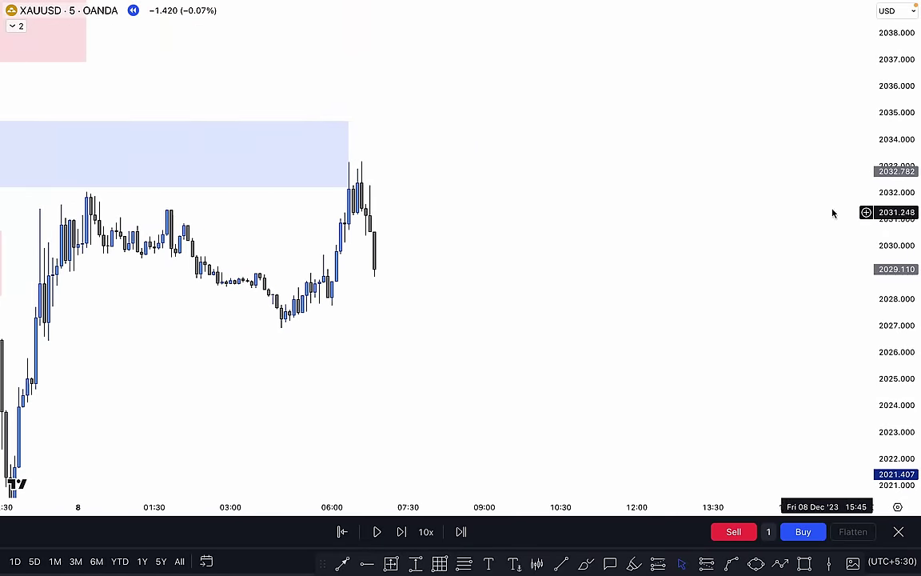
left_click_drag(895, 290, 895, 104)
left_click_drag(435, 167, 551, 280)
scroll(515, 270, "up", 2)
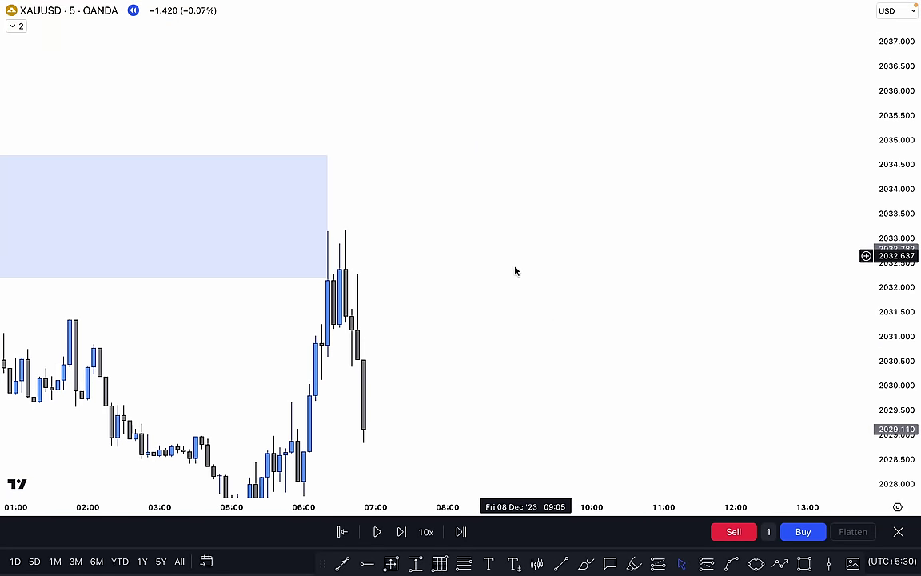
left_click(562, 564)
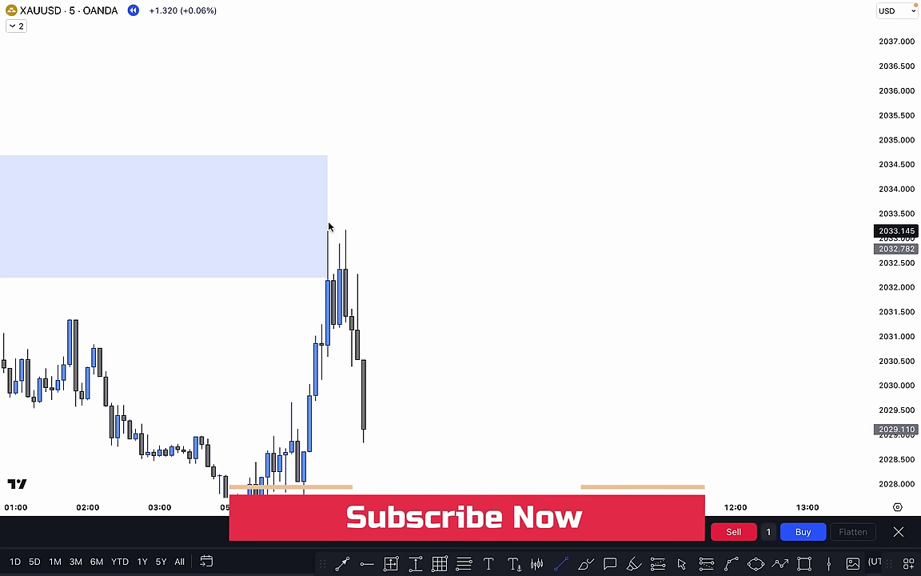
left_click(346, 232)
left_click(422, 222)
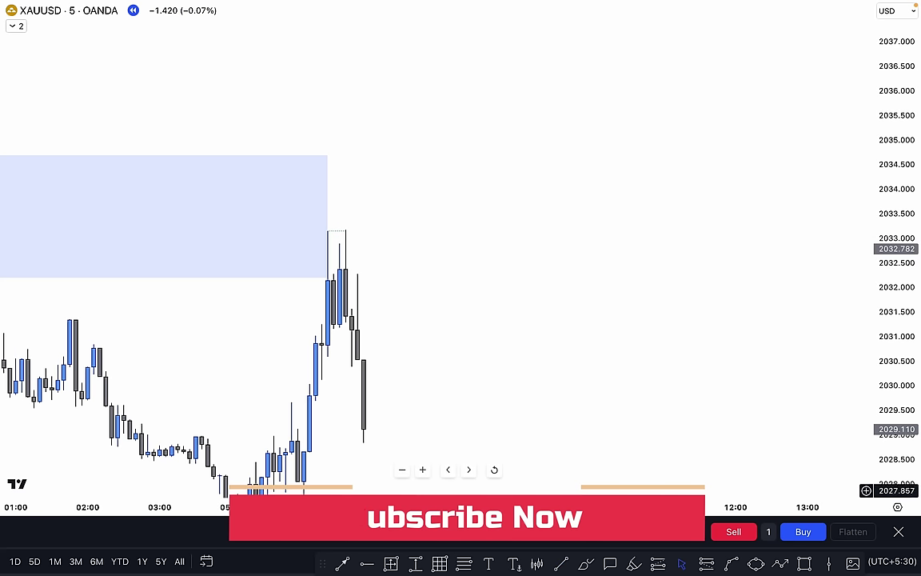
Step: Draw an ellipse around the 06:35 candle on 08 Dec, from about 2031.27 up to its high
left_click(757, 564)
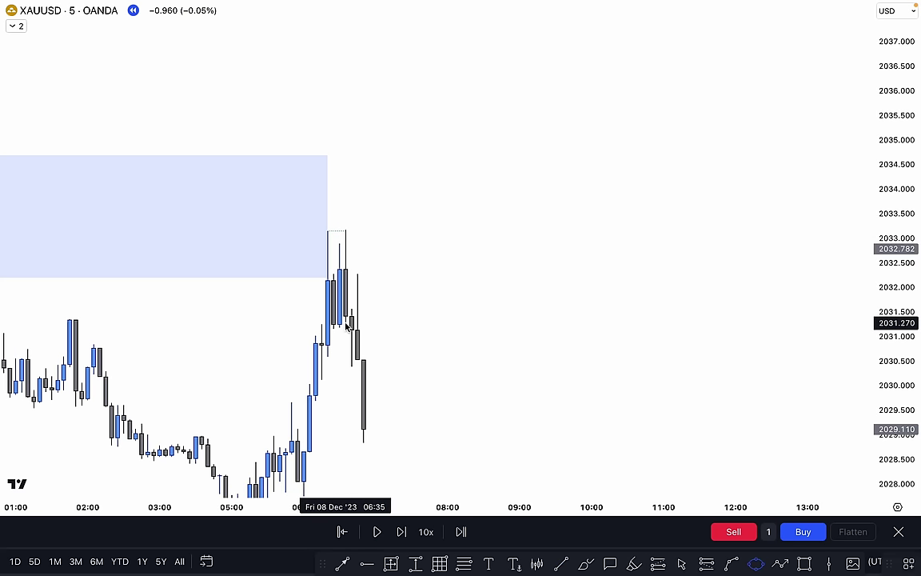
left_click(345, 323)
left_click(348, 226)
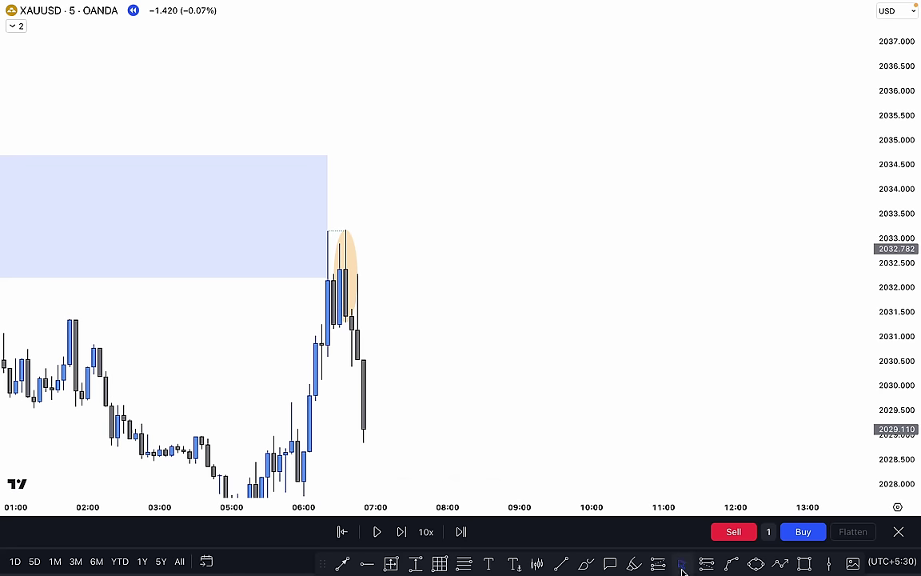
Step: Place a short position at 06:50 on 08 Dec with entry 2031.400 and its stop at 2034.682, level with the blue zone's upper edge
left_click(707, 564)
left_click(361, 317)
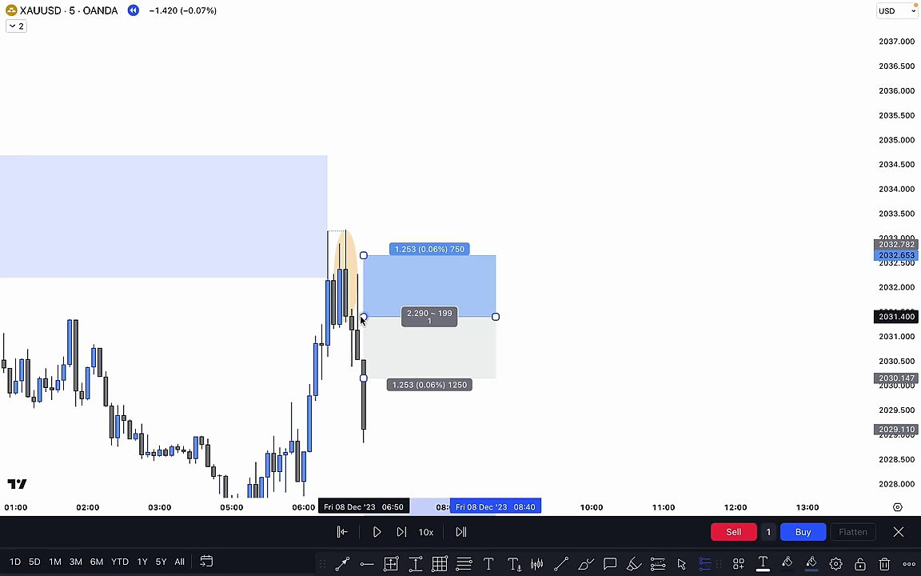
left_click_drag(363, 256, 327, 156)
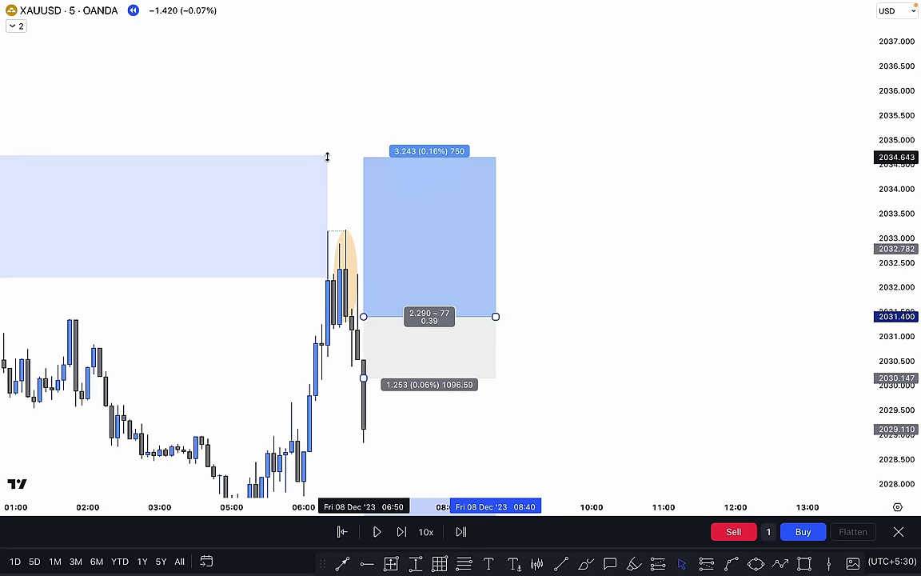
left_click(366, 127)
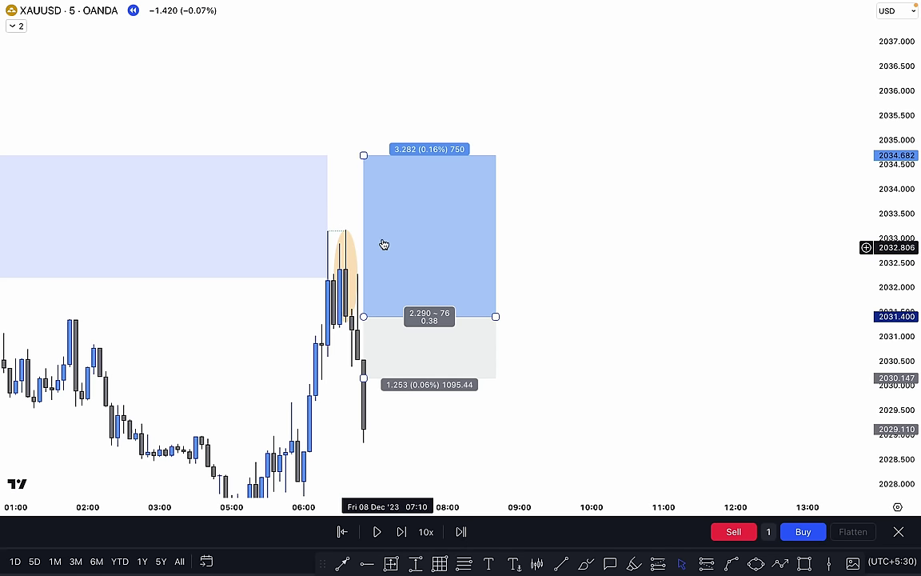
left_click(346, 230)
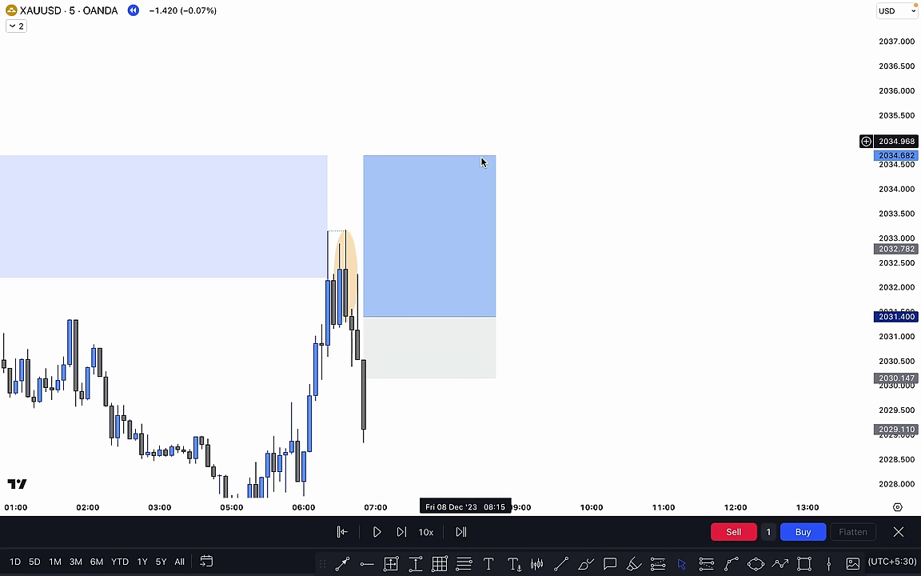
left_click(620, 288)
Step: Draw a horizontal line at 2010.007 from the lowest low of the prior decline, around 21:30 on 05 Dec
scroll(620, 288, "down", 5)
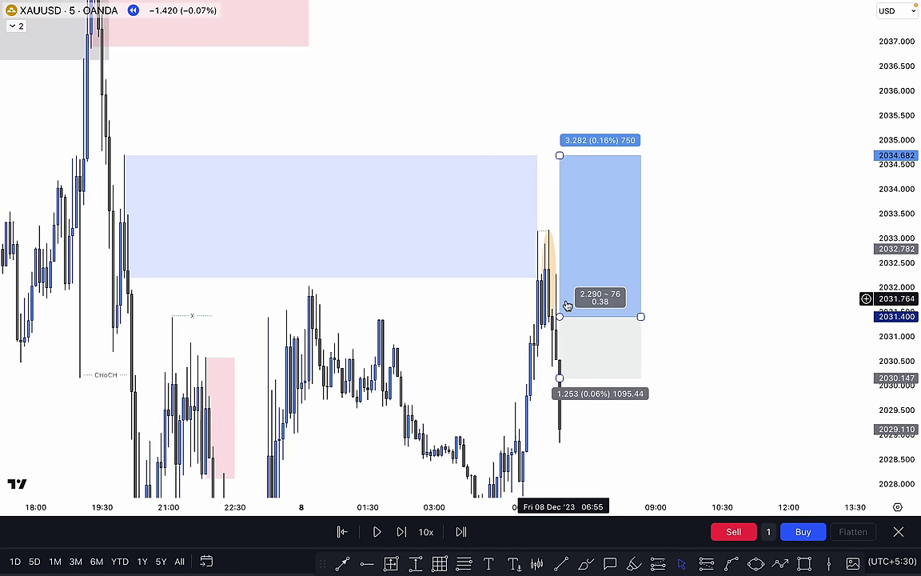
left_click_drag(895, 192, 894, 438)
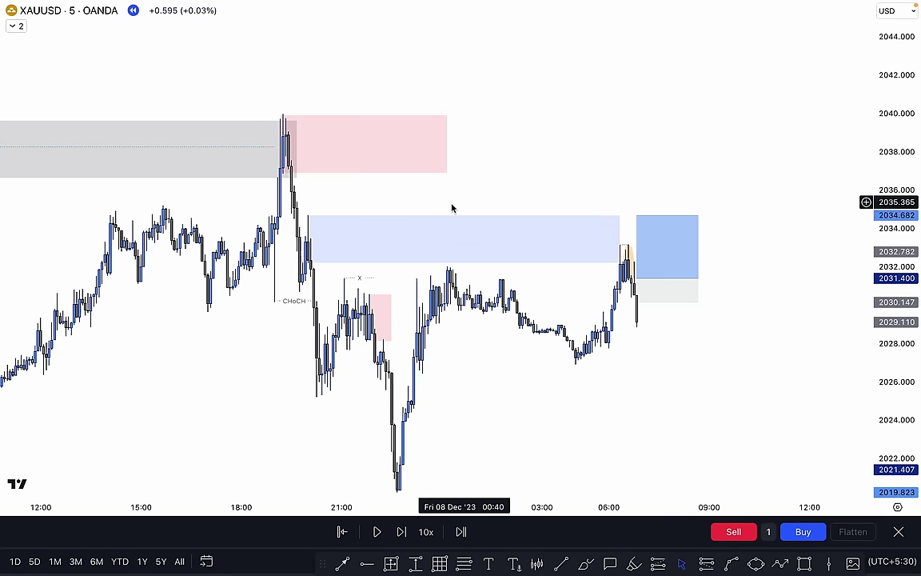
left_click(302, 217)
scroll(535, 185, "down", 8)
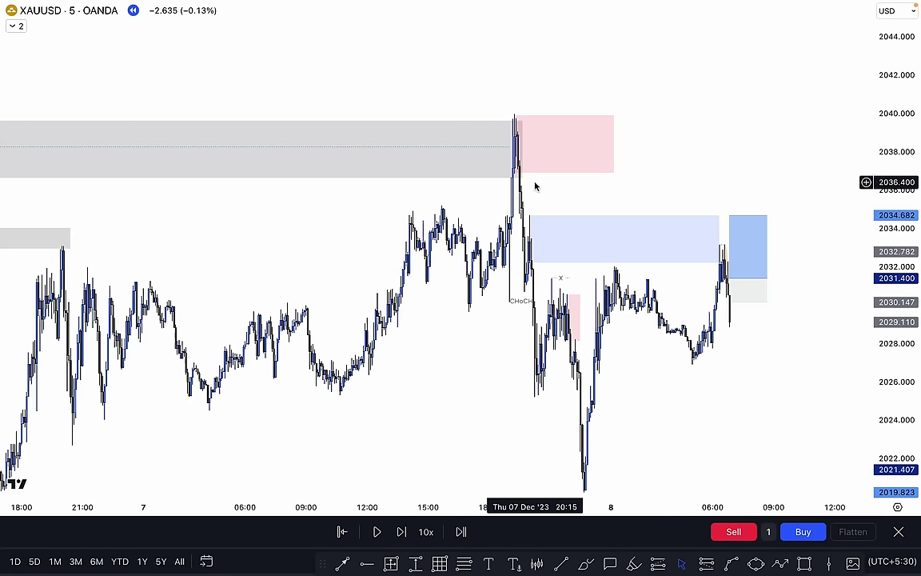
left_click_drag(896, 153, 897, 365)
scroll(587, 391, "down", 4)
left_click_drag(587, 395, 518, 312)
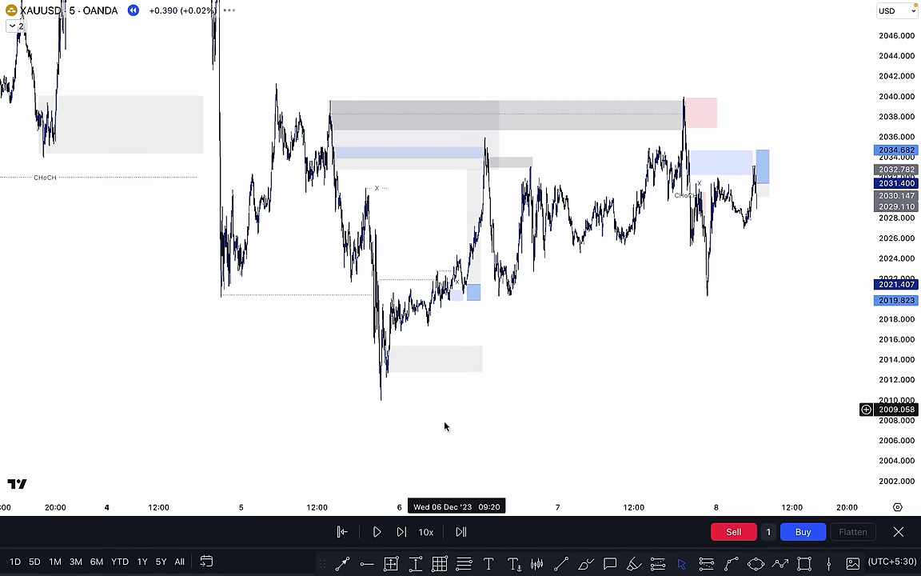
left_click(364, 562)
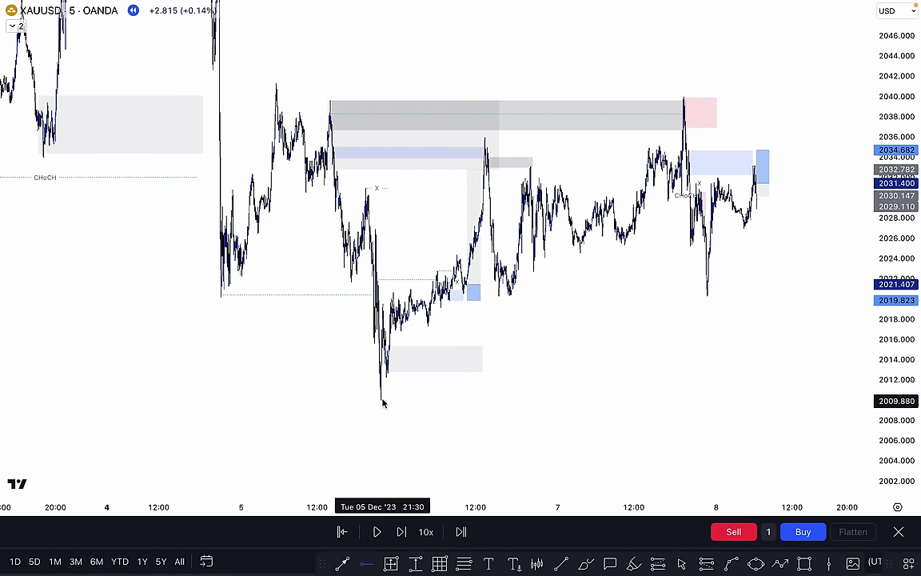
left_click(380, 401)
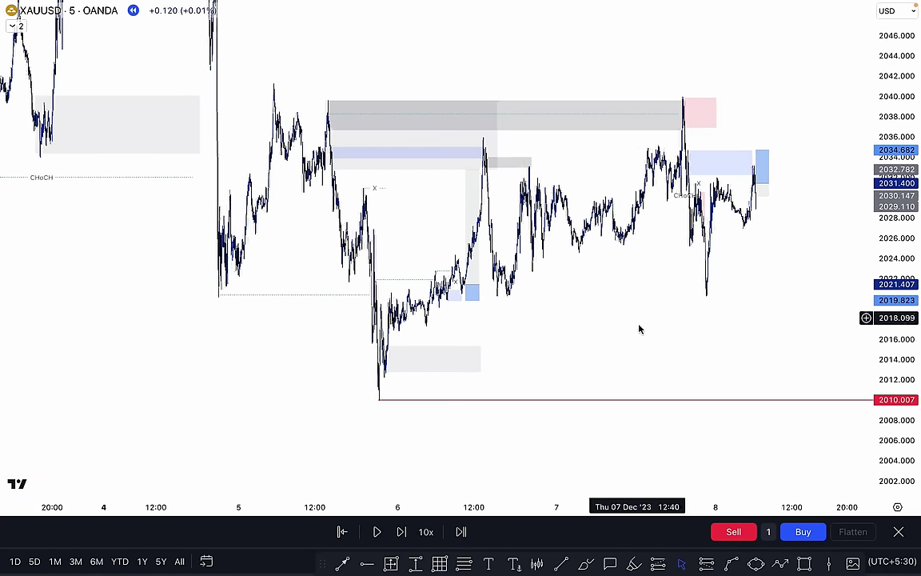
Step: Extend the short position's target to 2010.070 at the horizontal line
scroll(640, 329, "up", 3)
scroll(659, 259, "up", 5)
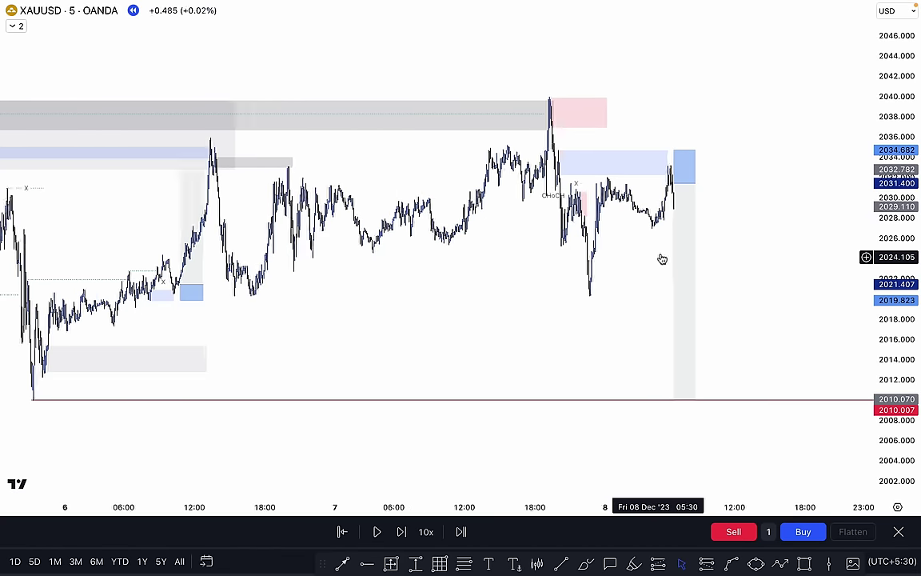
scroll(849, 233, "up", 5)
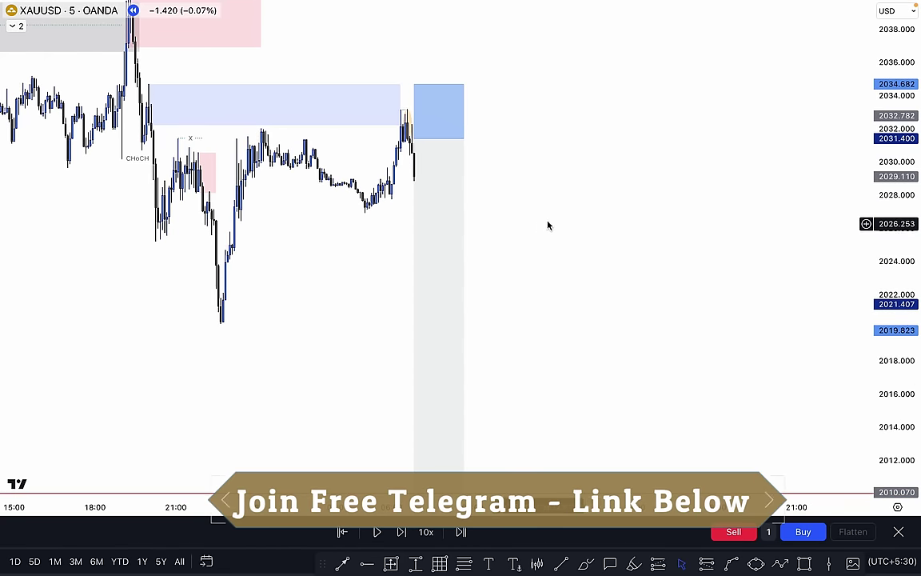
Step: Play the replay past the short position through the sharp drop to about 21:05 on 08 Dec
scroll(214, 248, "down", 3)
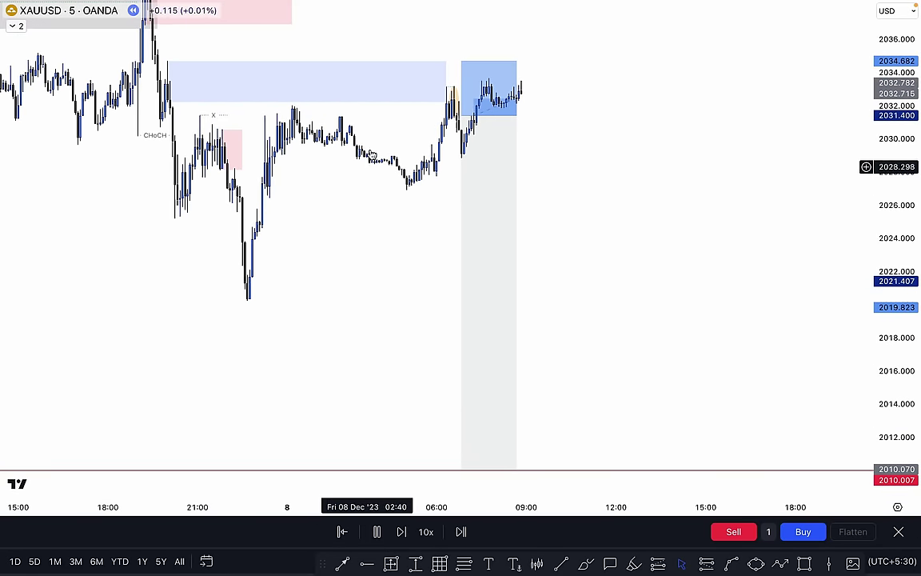
left_click(453, 96)
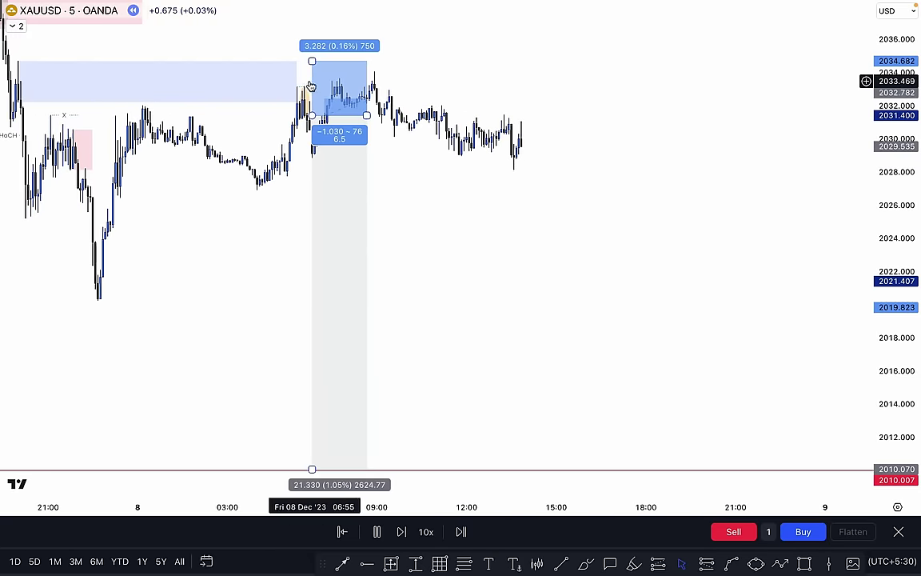
left_click_drag(436, 85, 525, 85)
scroll(517, 87, "up", 2)
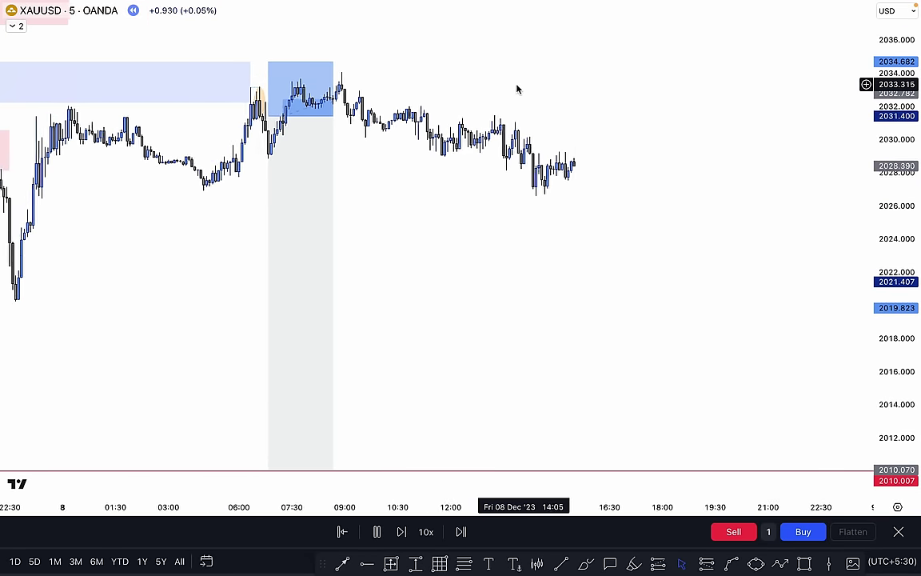
left_click_drag(444, 91, 524, 94)
scroll(525, 94, "down", 2)
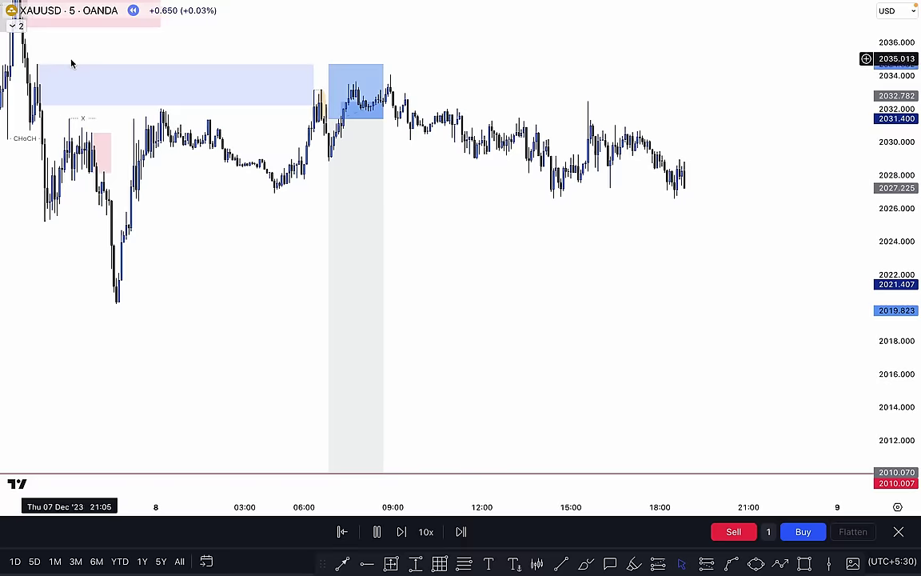
left_click(309, 198)
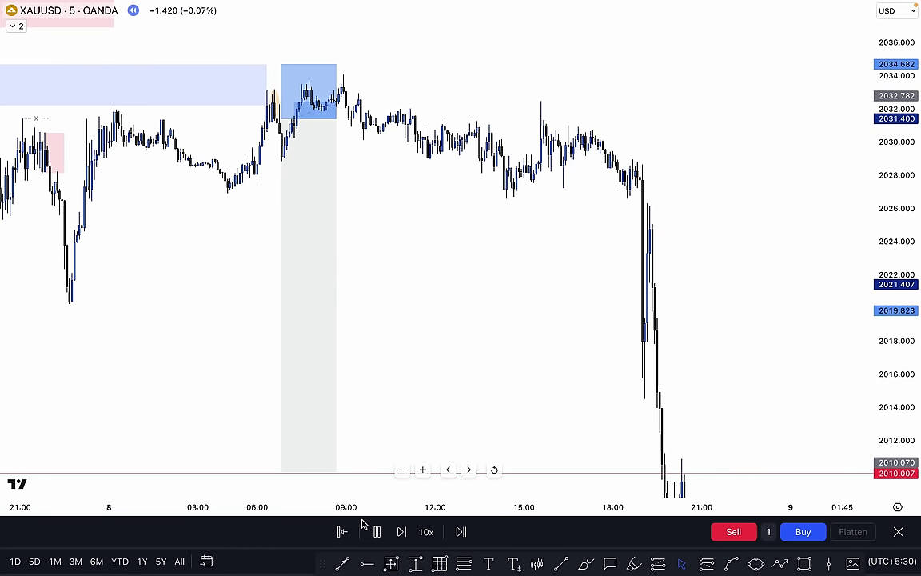
left_click_drag(402, 352, 469, 348)
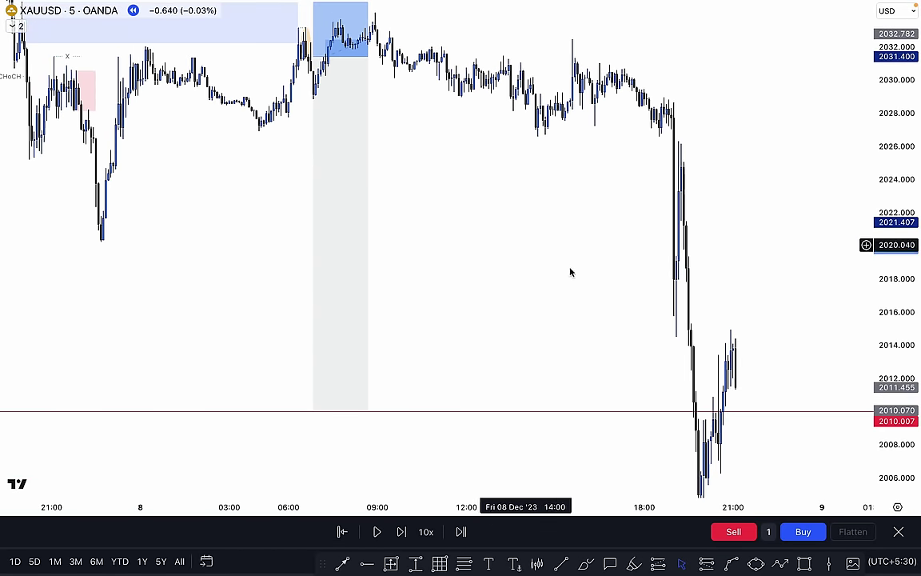
Step: Brush red strokes tracing the swings around the 06:50 short entry and marking the highs and lows up to about 09:30 on 08 Dec
scroll(551, 331, "down", 3)
left_click_drag(580, 356, 533, 488)
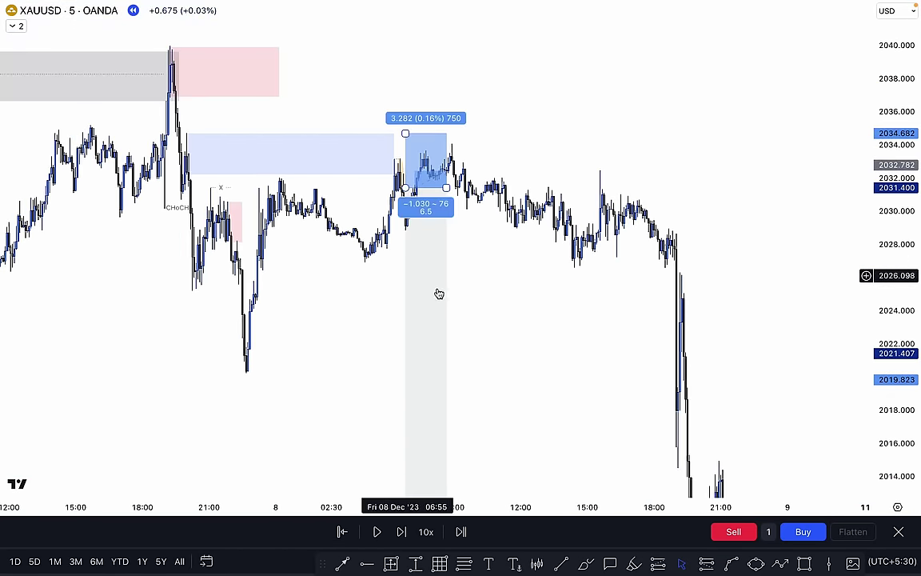
left_click(585, 564)
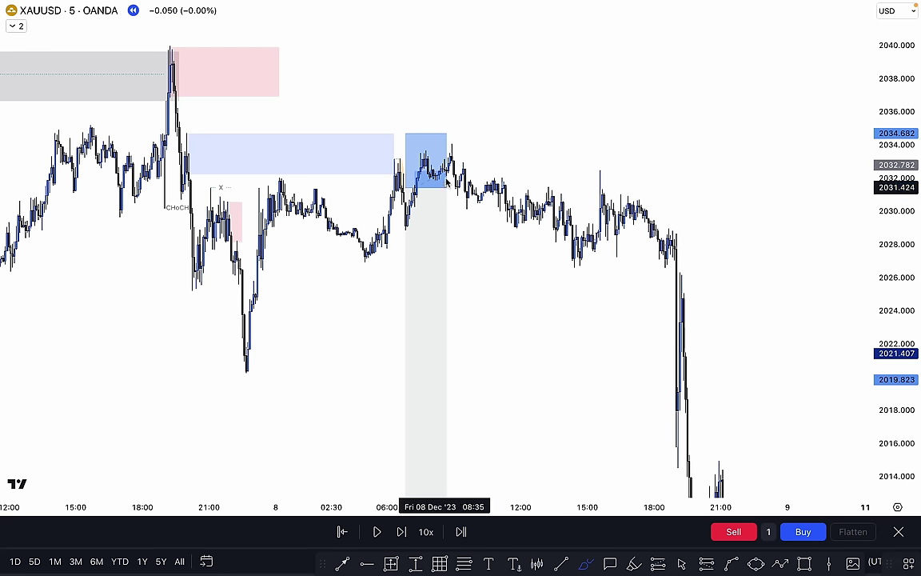
left_click(384, 206)
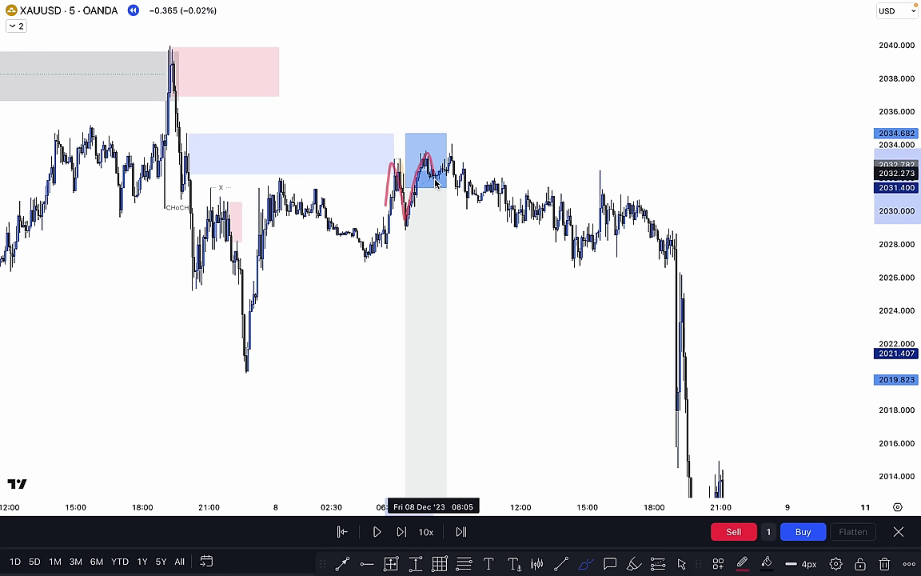
left_click_drag(430, 181, 451, 185)
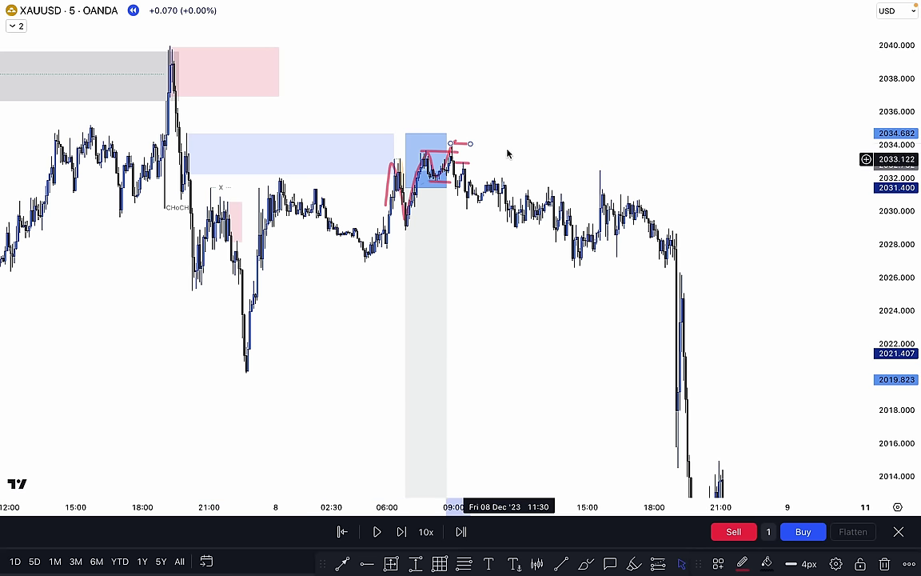
Step: Place a second short position at 09:25 on 08 Dec with entry 2032.967, stop 2034.935 and target 2010.006 at the horizontal line
left_click(531, 449)
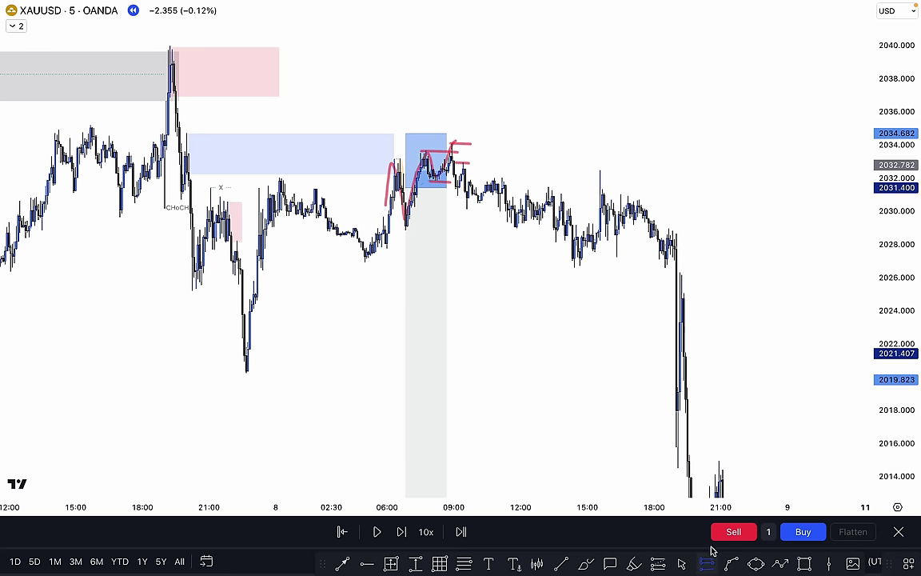
left_click(462, 164)
left_click_drag(416, 29, 422, 129)
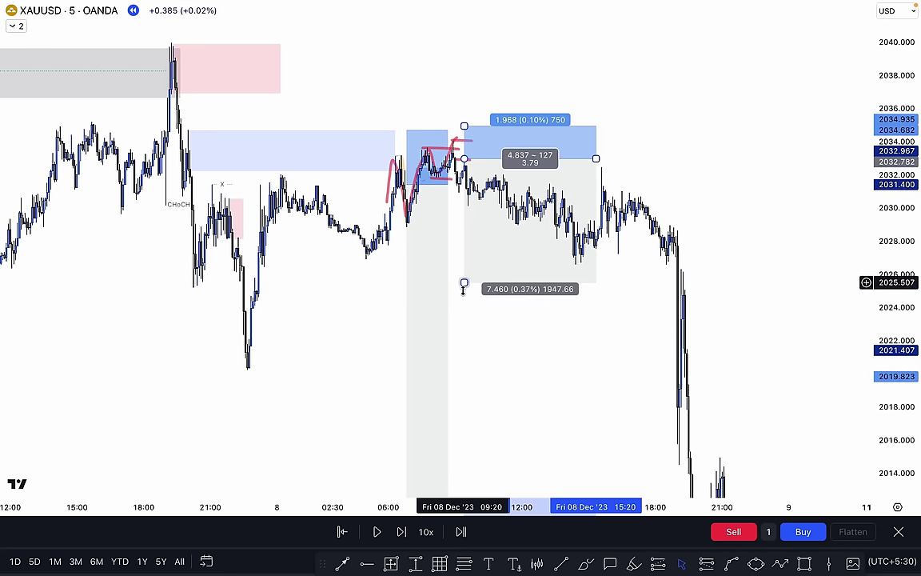
left_click_drag(463, 286, 470, 495)
left_click_drag(224, 336, 215, 237)
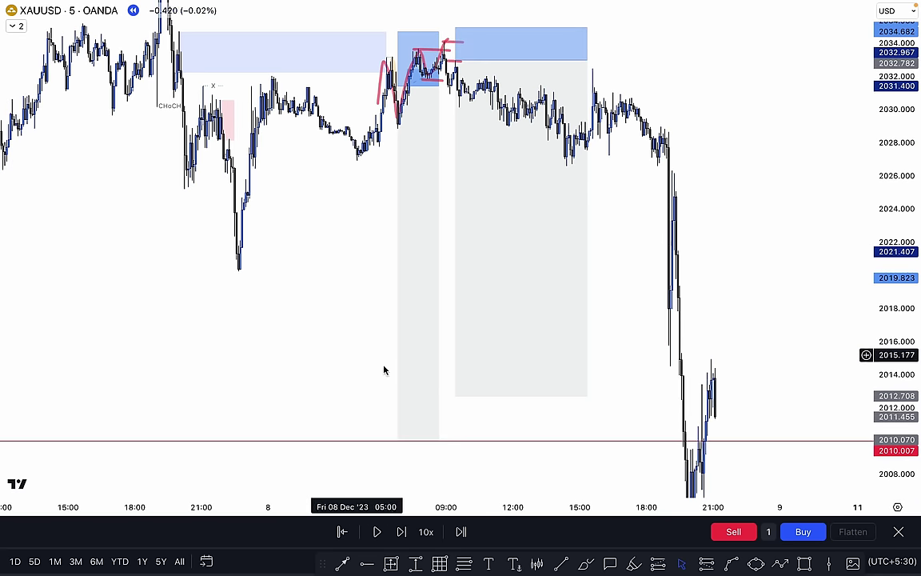
left_click_drag(450, 397, 454, 444)
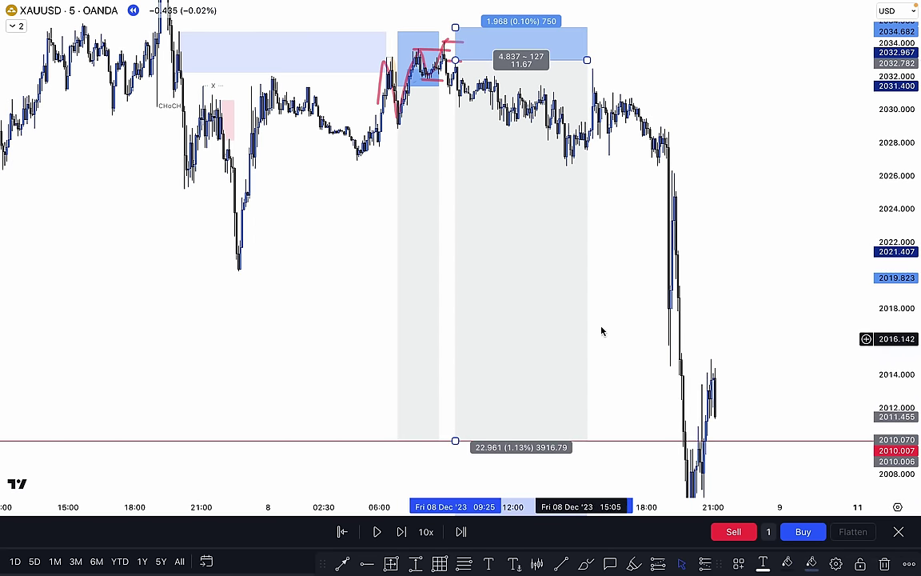
Step: Brush over the descending swings after the 08 Dec high and draw red lines along their lower highs towards 15:00
left_click_drag(624, 325, 630, 369)
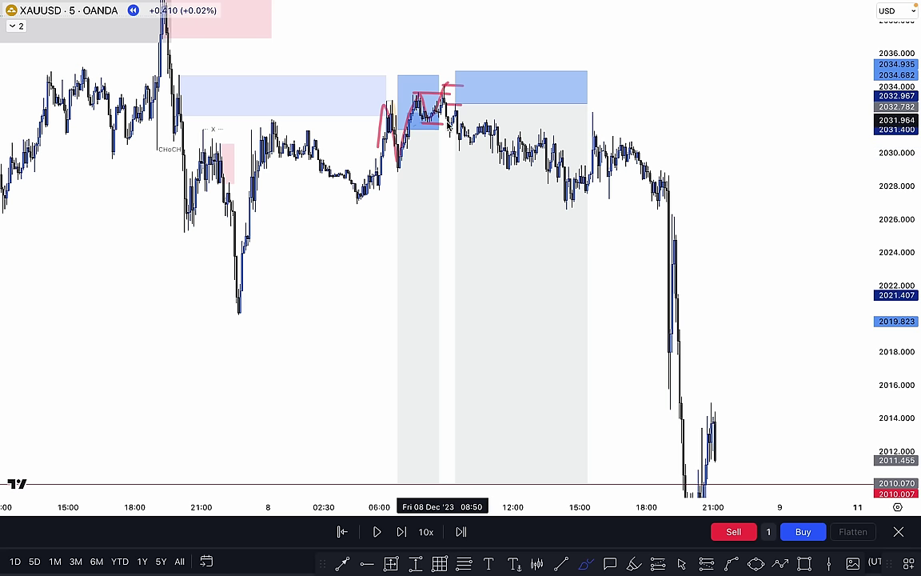
mouse_move(448, 112)
left_mouse_down()
mouse_move(461, 149)
mouse_move(511, 160)
mouse_move(531, 138)
mouse_move(570, 196)
left_mouse_up()
left_click_drag(547, 141, 598, 143)
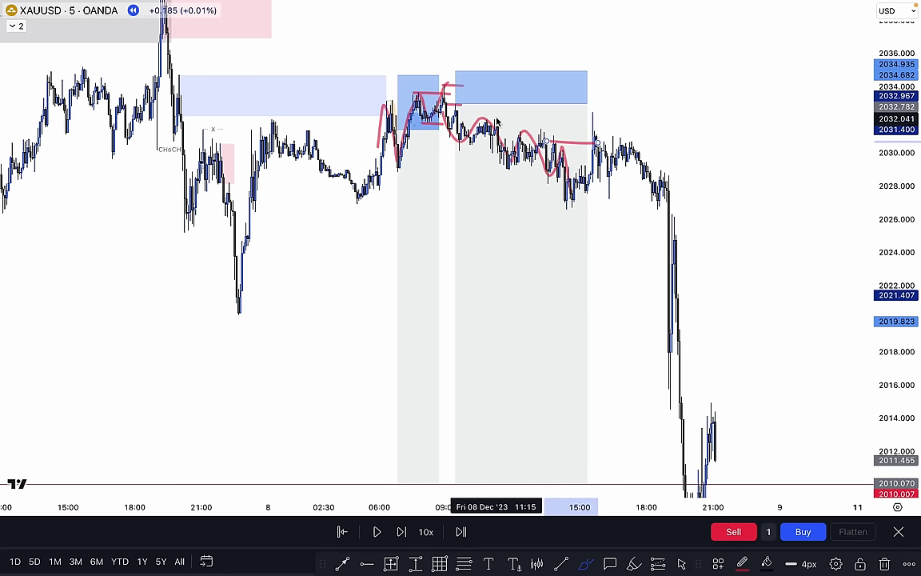
left_click_drag(455, 114, 600, 123)
left_click_drag(453, 98, 550, 106)
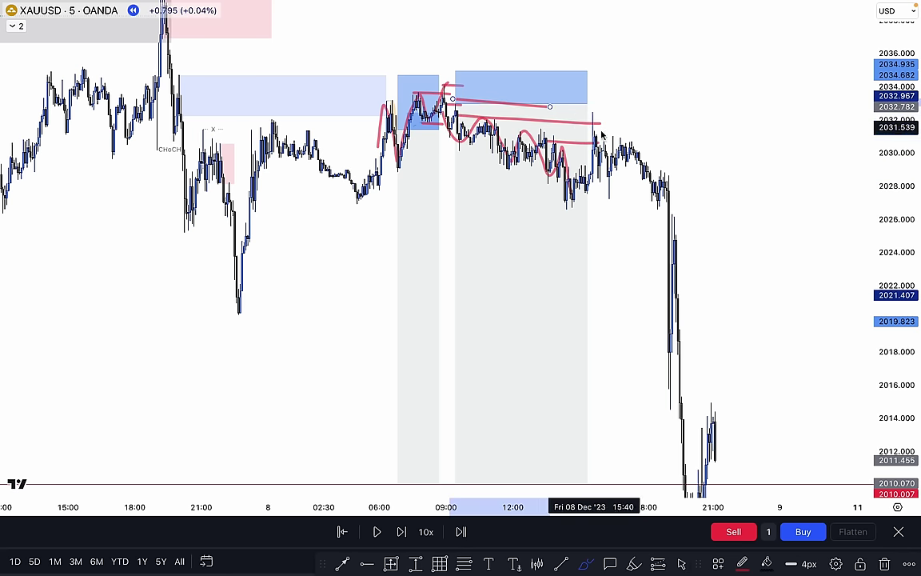
Step: Delete the last brushed line and undo the swing strokes together with the second short position
key("Delete")
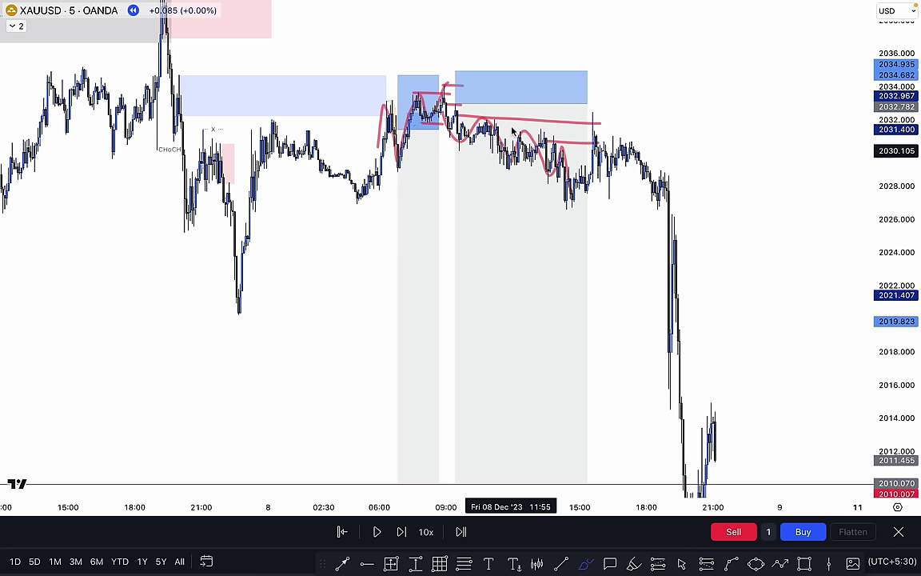
key("super+z")
key("super+z")
key("super+z")
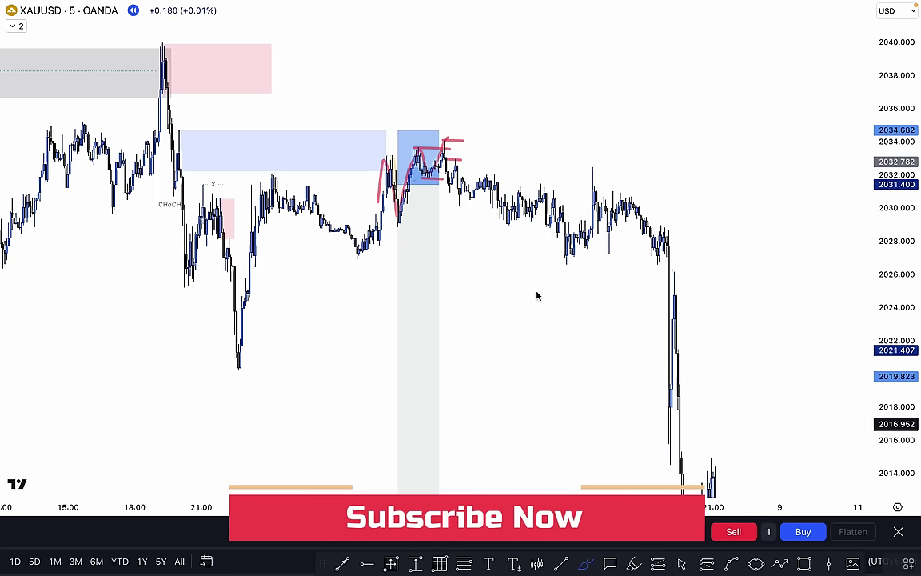
Step: Brush a descending line from the 08 Dec high with a dollar sign above it, and mark the small swing levels before the drop
left_click_drag(441, 134, 589, 213)
left_click_drag(546, 153, 545, 166)
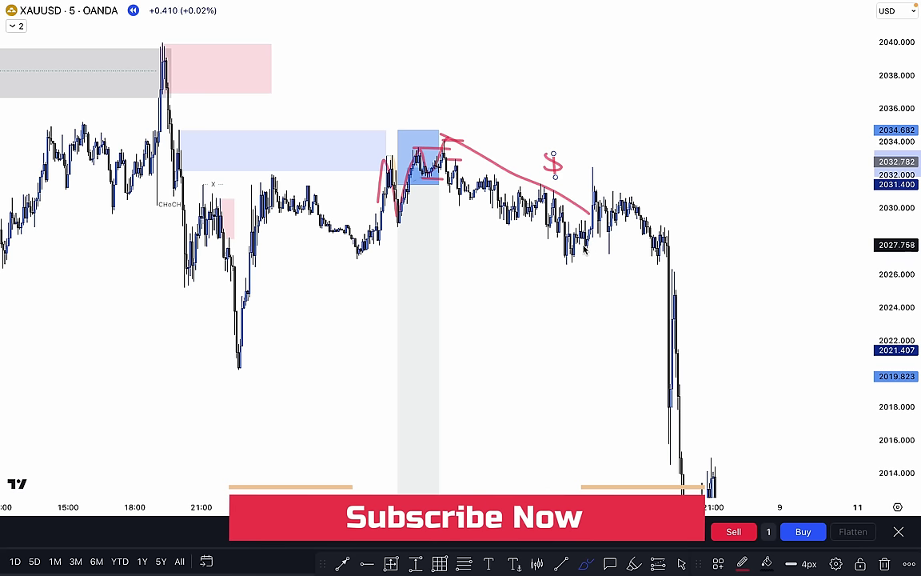
left_click_drag(586, 245, 607, 246)
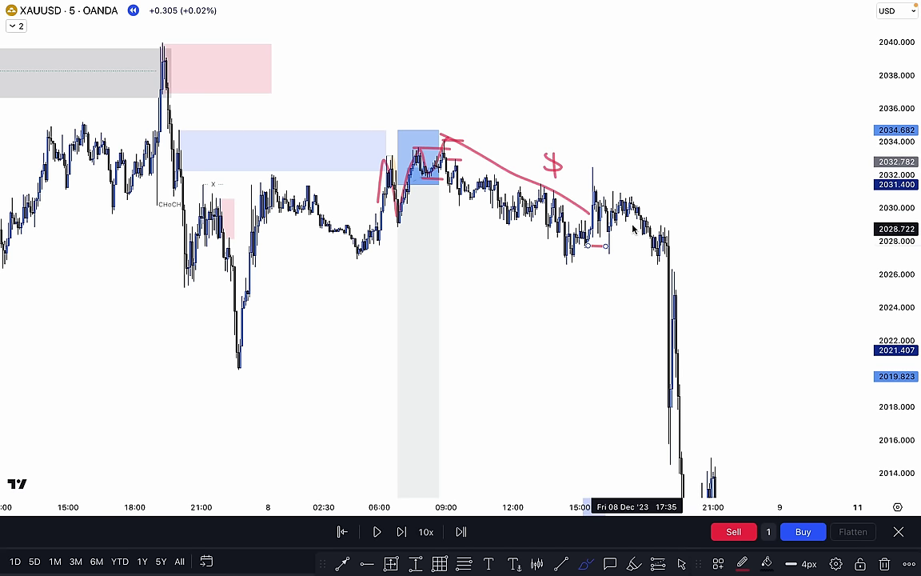
left_click_drag(645, 214, 663, 213)
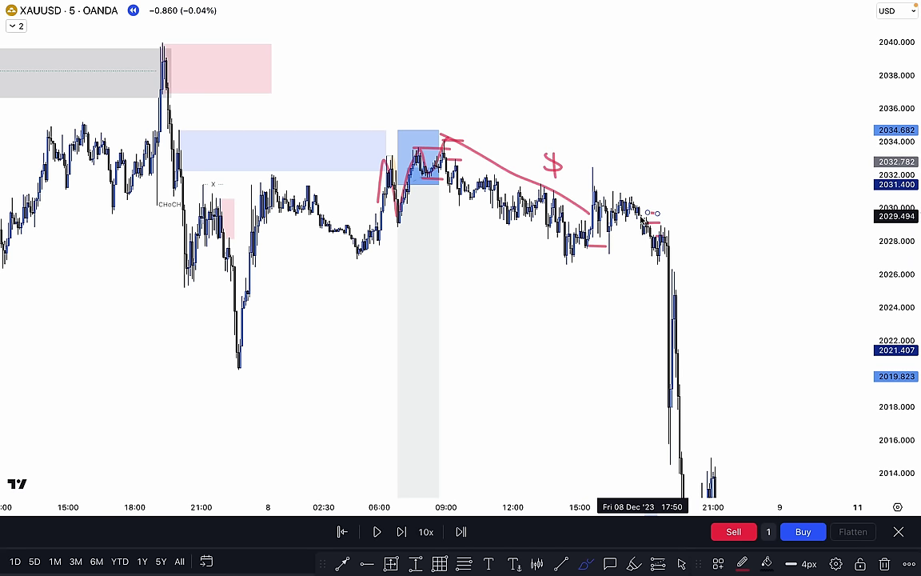
mouse_move(605, 197)
left_mouse_down()
mouse_move(631, 214)
mouse_move(630, 192)
left_mouse_up()
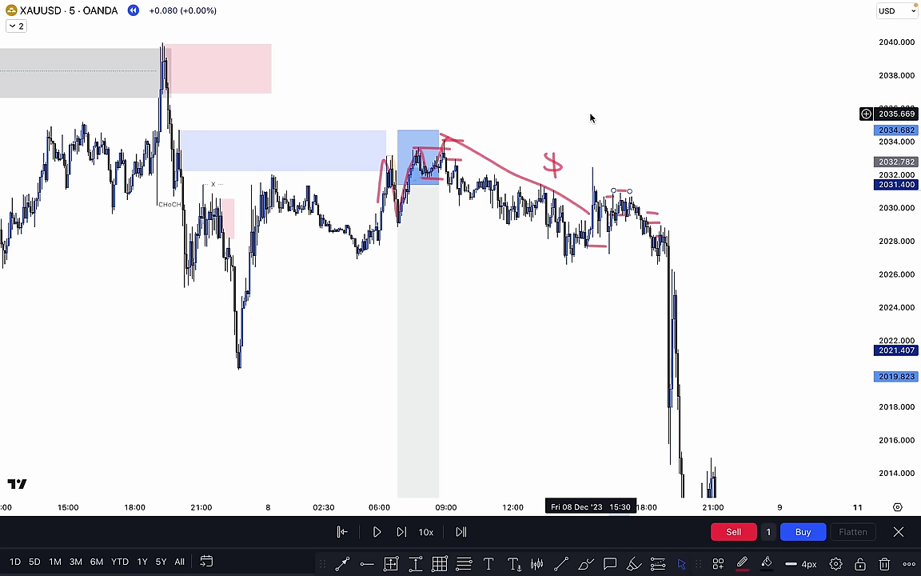
Step: Clear the red brush annotations from the chart and switch it to the 1-hour interval
scroll(590, 118, "down", 6)
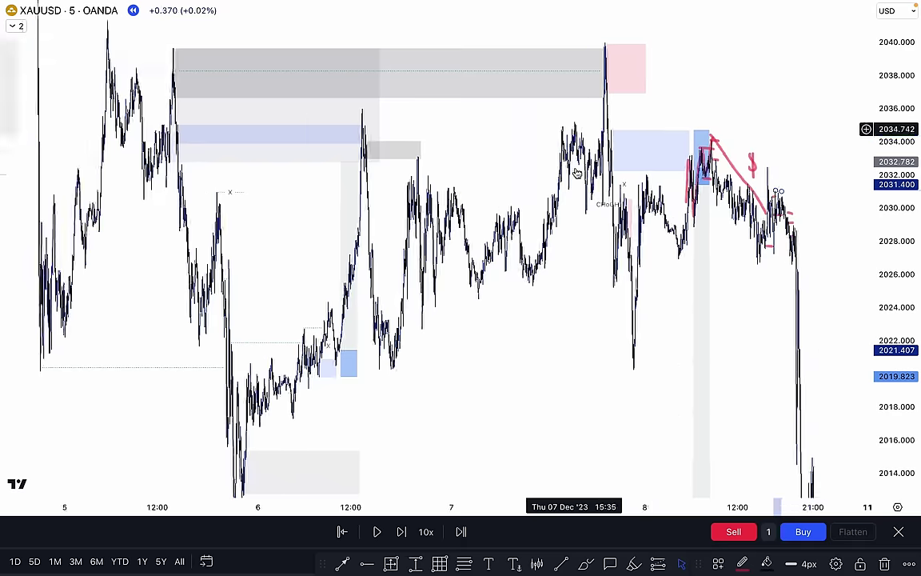
left_click_drag(903, 107, 903, 271)
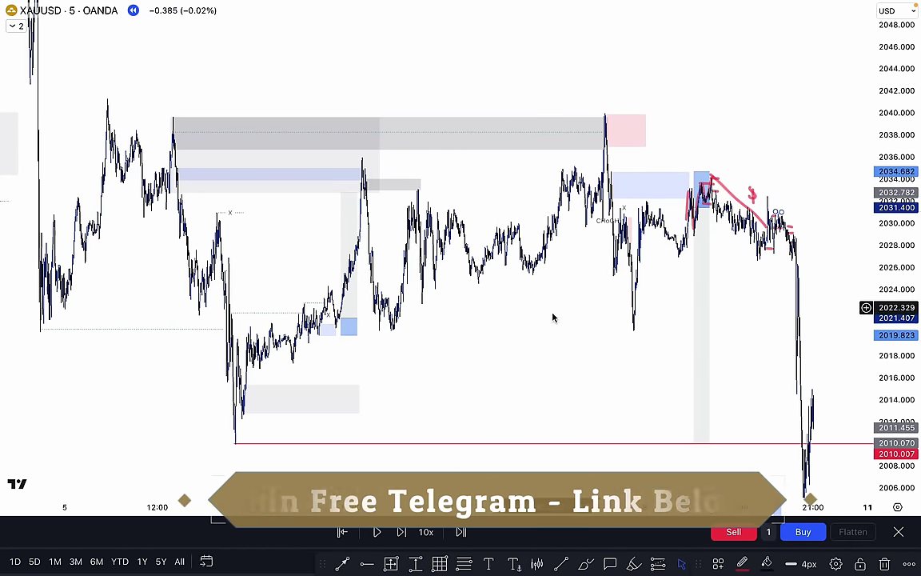
scroll(535, 318, "up", 2)
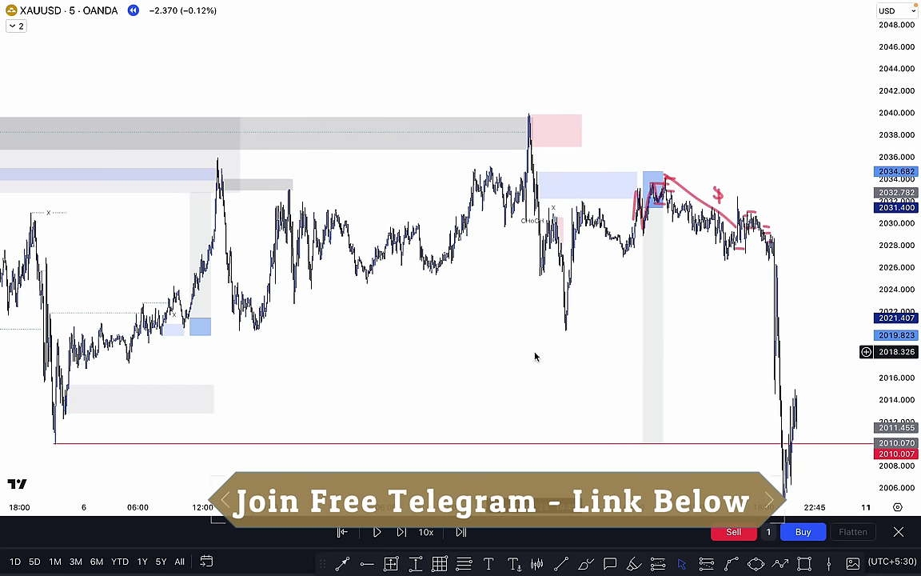
type("1h")
key("Return")
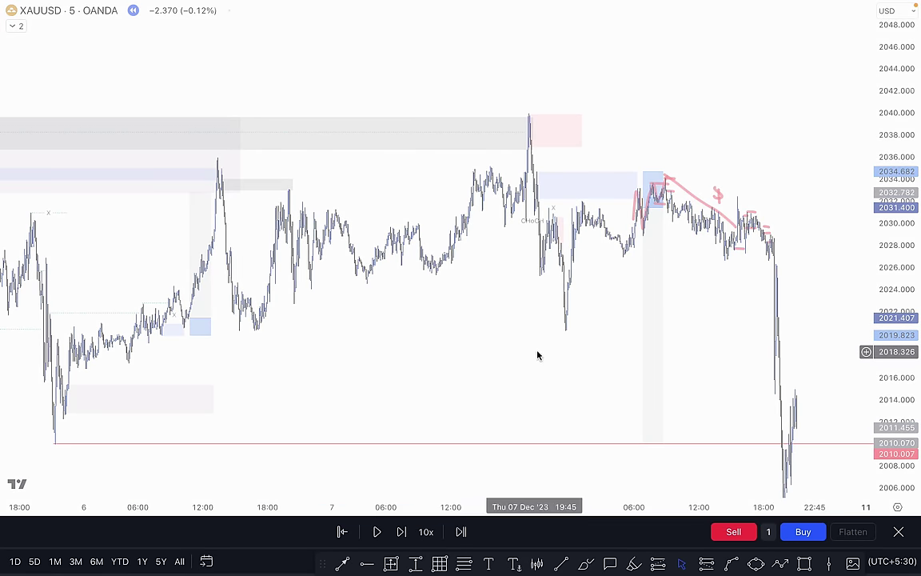
scroll(631, 169, "down", 3)
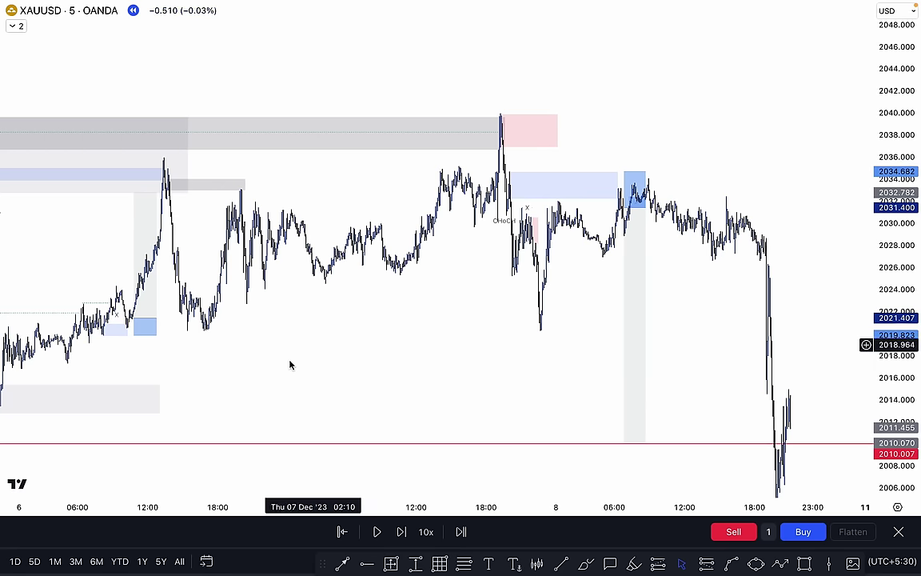
left_click_drag(287, 366, 412, 348)
type("1")
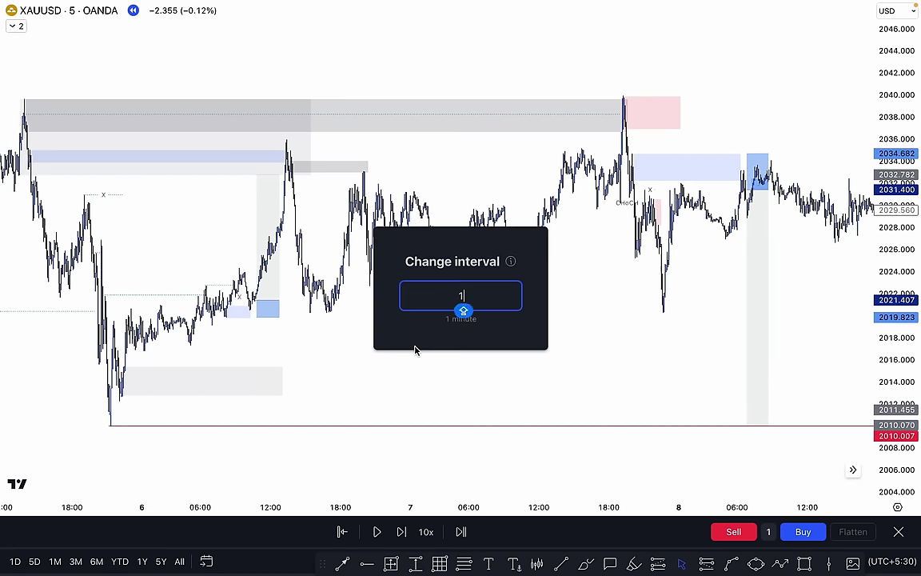
type("H")
key("Return")
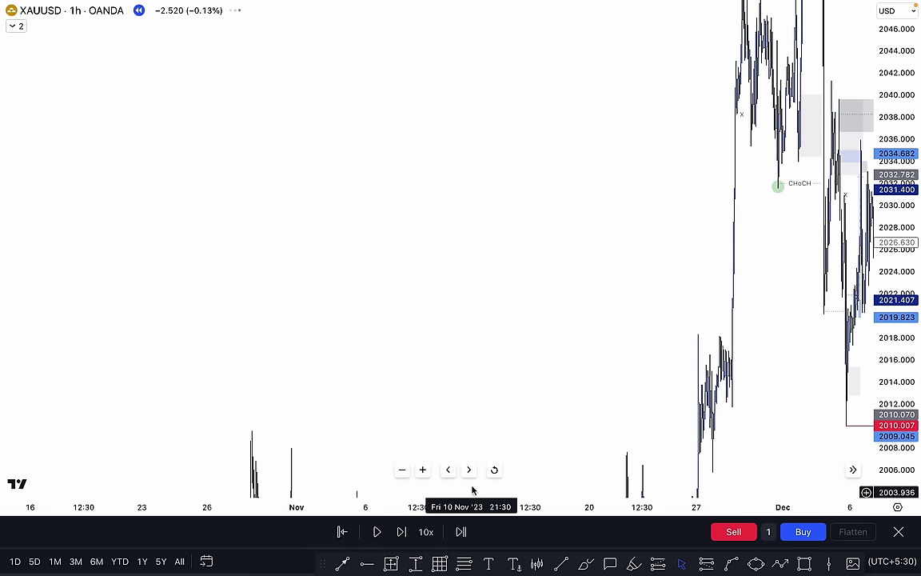
Step: Examine the 1-hour structure, zones and trade positions from the early December decline through the 08 Dec drop
left_click(494, 469)
scroll(636, 257, "right", 3)
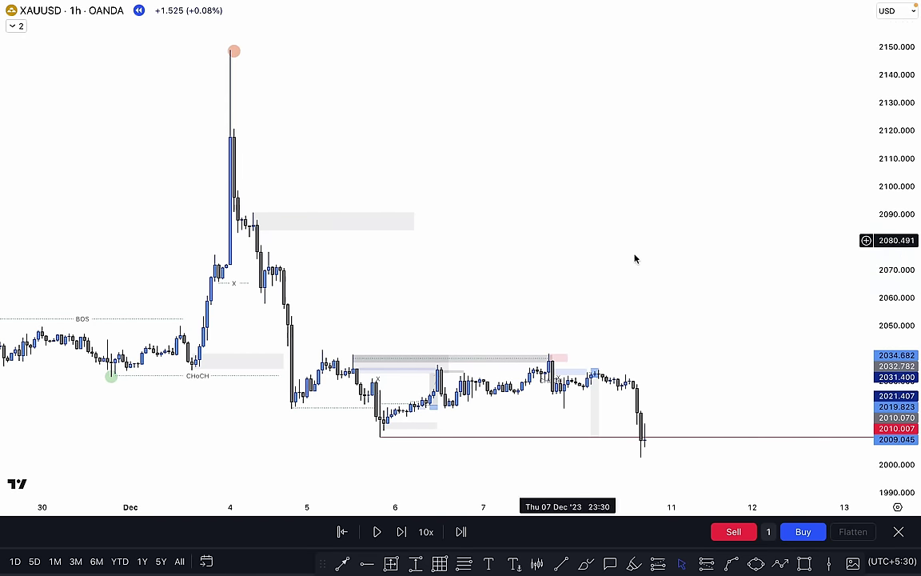
left_click_drag(884, 358, 884, 116)
left_click_drag(640, 372, 637, 157)
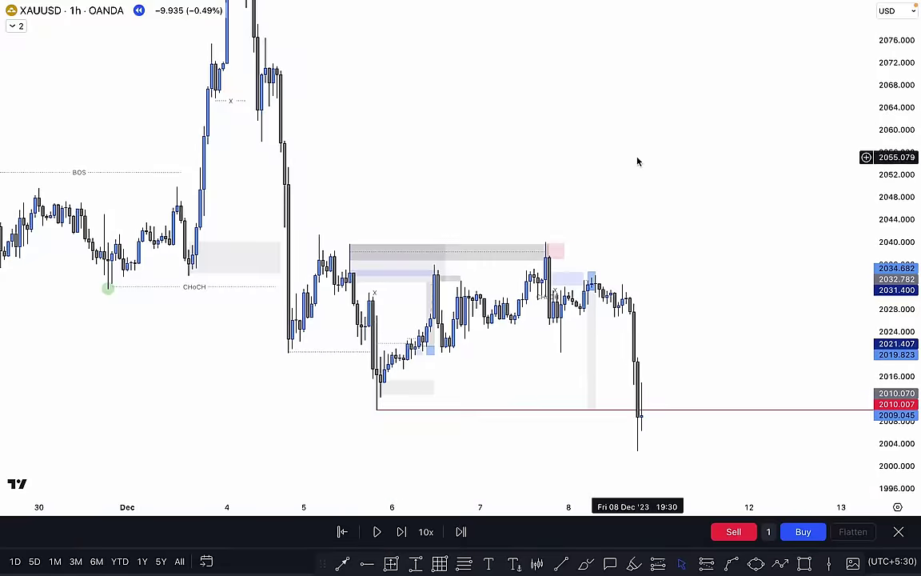
scroll(638, 162, "down", 4)
left_click_drag(319, 376, 286, 431)
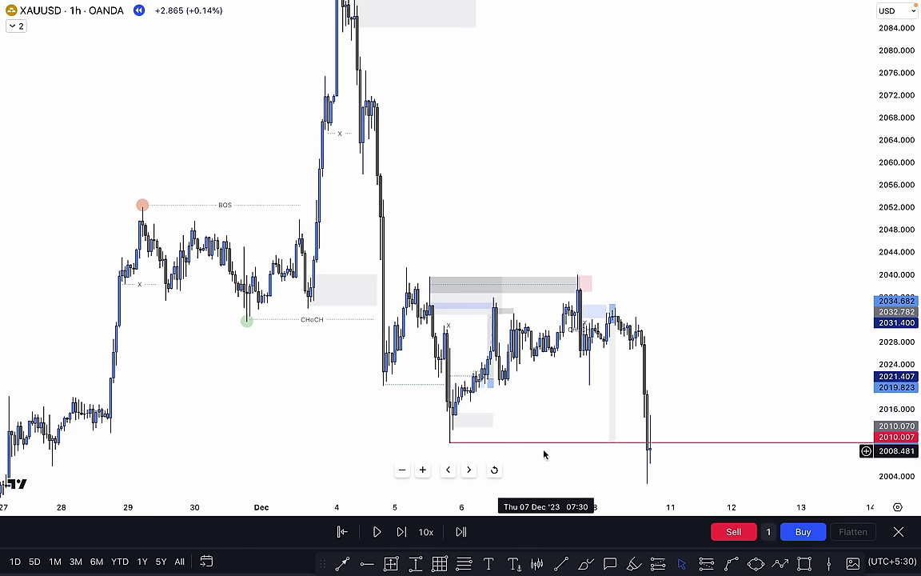
left_click_drag(542, 439, 512, 409)
scroll(512, 409, "up", 3)
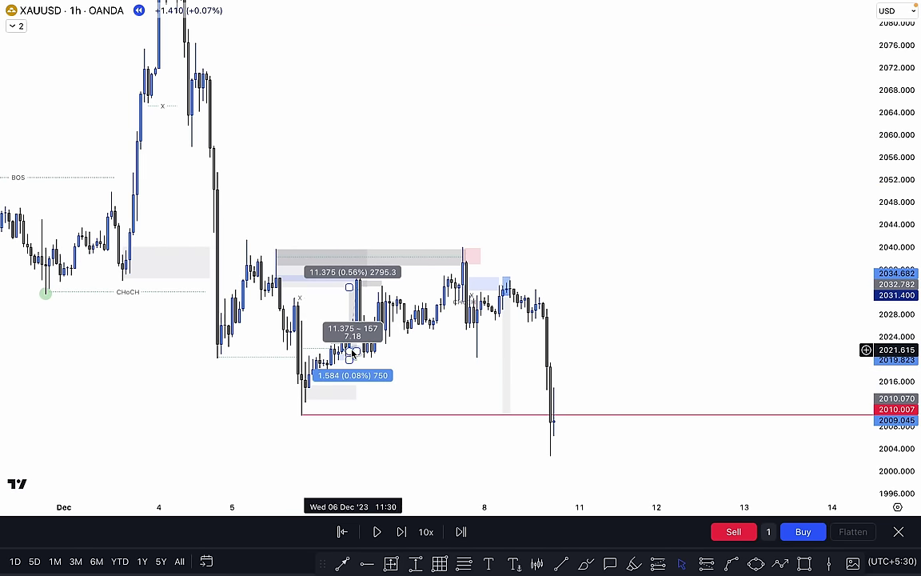
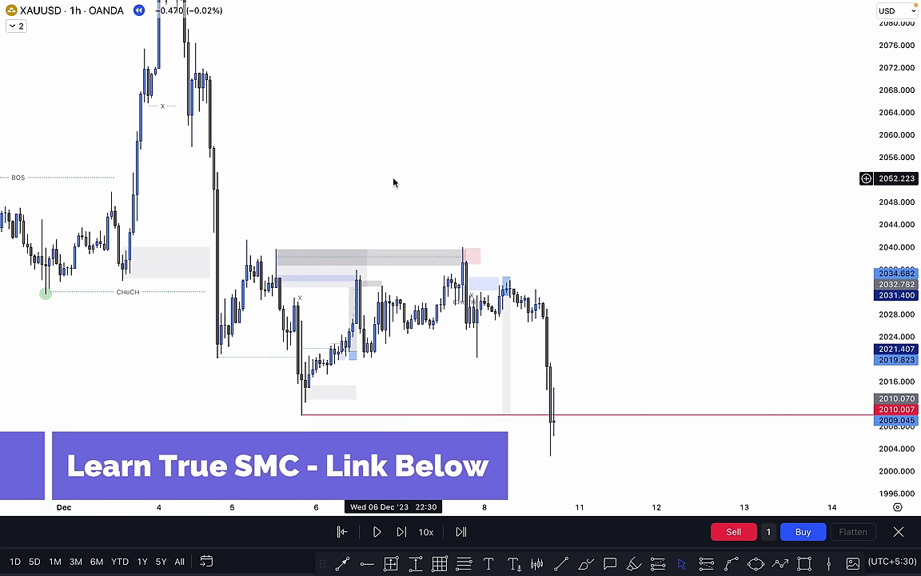
Step: Brush a line under the low before the 17 Nov peak, and circle that peak and the following swing low around 20 Nov
left_click_drag(348, 195, 555, 241)
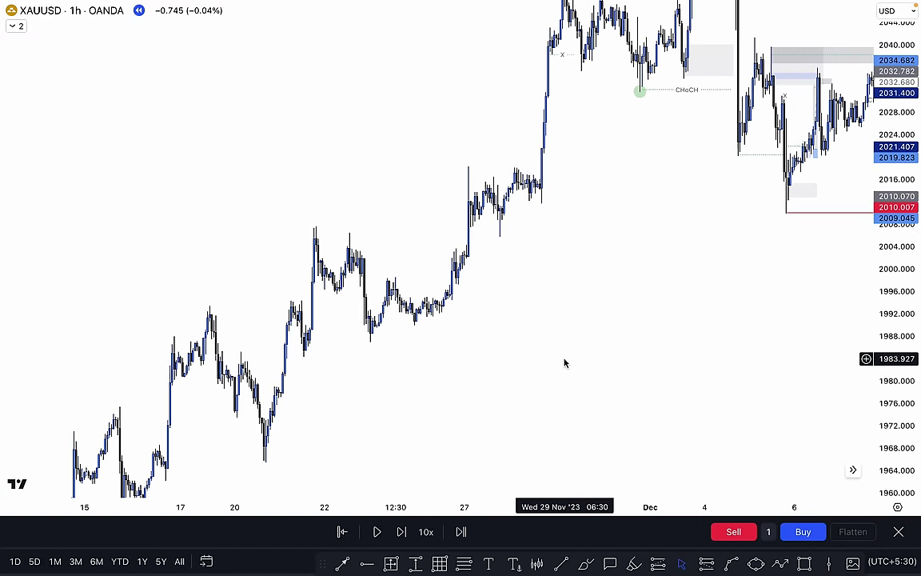
left_click_drag(541, 338, 563, 297)
left_click(585, 564)
left_click_drag(215, 324, 247, 321)
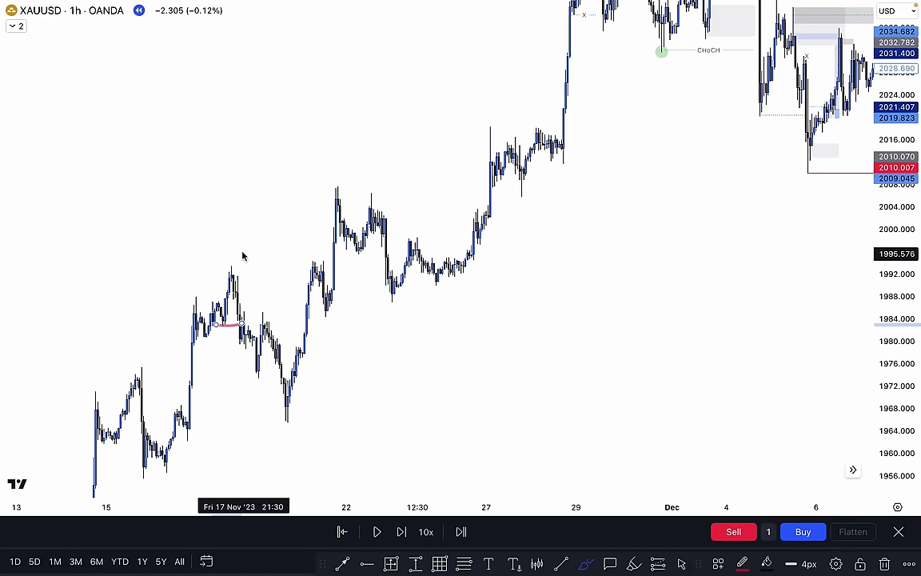
mouse_move(240, 254)
left_mouse_down()
mouse_move(226, 257)
mouse_move(234, 253)
left_mouse_up()
left_click_drag(286, 410, 272, 412)
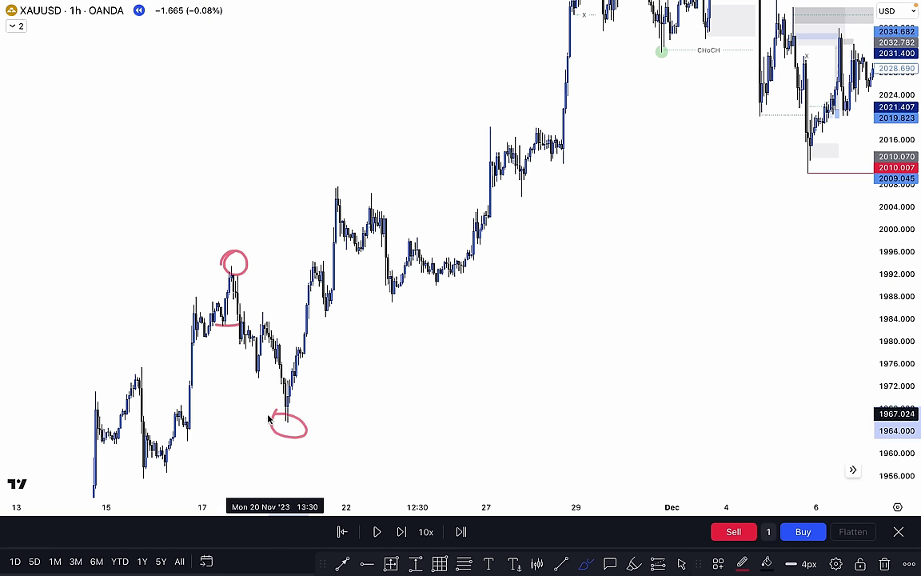
Step: Brush a line from the 17 Nov peak across to the 21 Nov high, and circle the 22 Nov peak, tracing its decline to about 1988
mouse_move(229, 266)
left_mouse_down()
mouse_move(323, 273)
mouse_move(324, 304)
left_mouse_up()
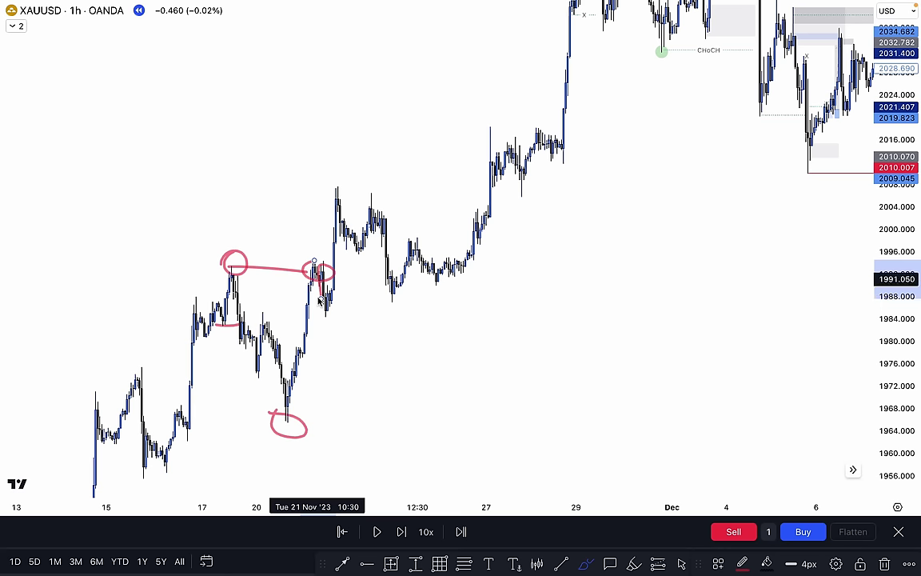
key("ctrl+z")
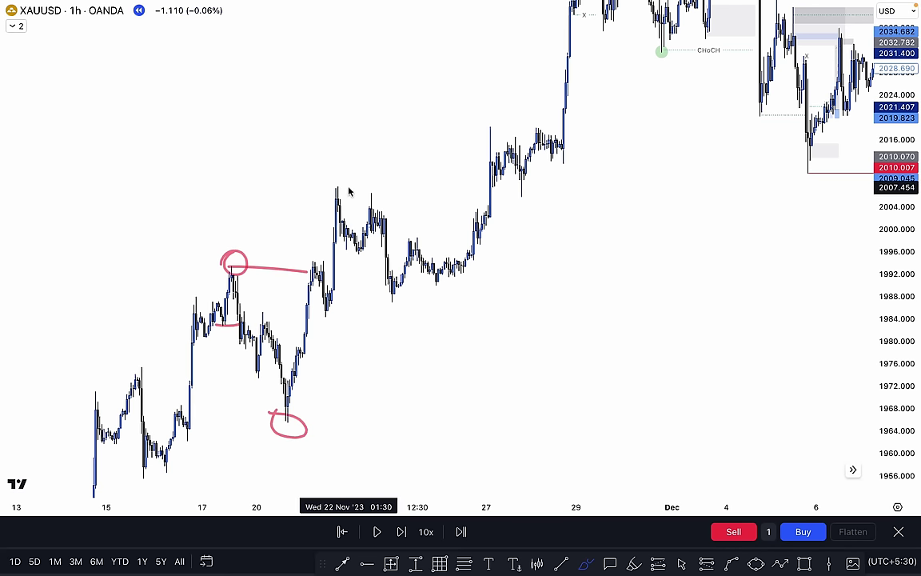
mouse_move(338, 194)
left_mouse_down()
mouse_move(326, 190)
mouse_move(344, 206)
mouse_move(374, 208)
mouse_move(400, 297)
left_mouse_up()
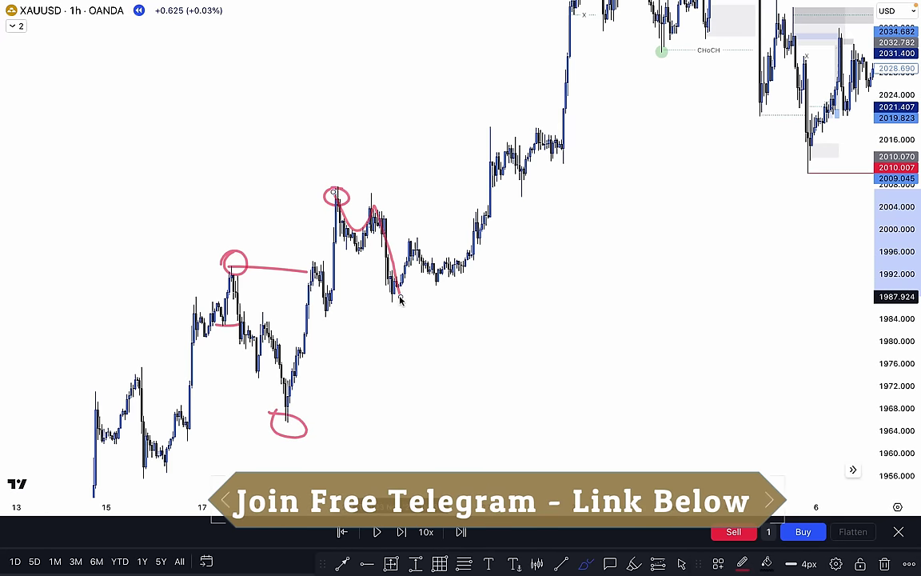
key("Escape")
Step: Review the 1-hour structure from the 29 Nov BOS high to the drop below the 2010.007 line
left_click_drag(608, 271, 319, 393)
scroll(358, 329, "up", 3)
left_click_drag(357, 327, 354, 386)
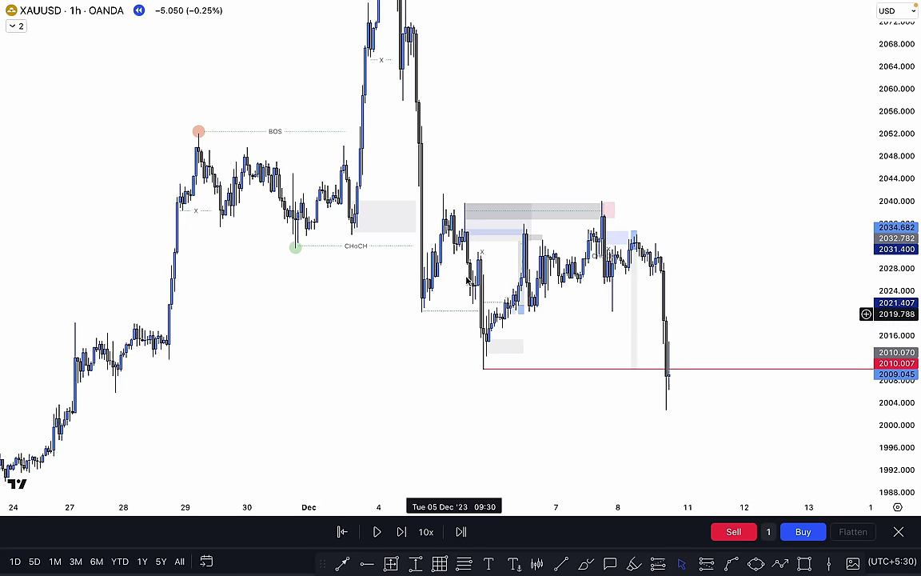
left_click_drag(525, 163, 560, 279)
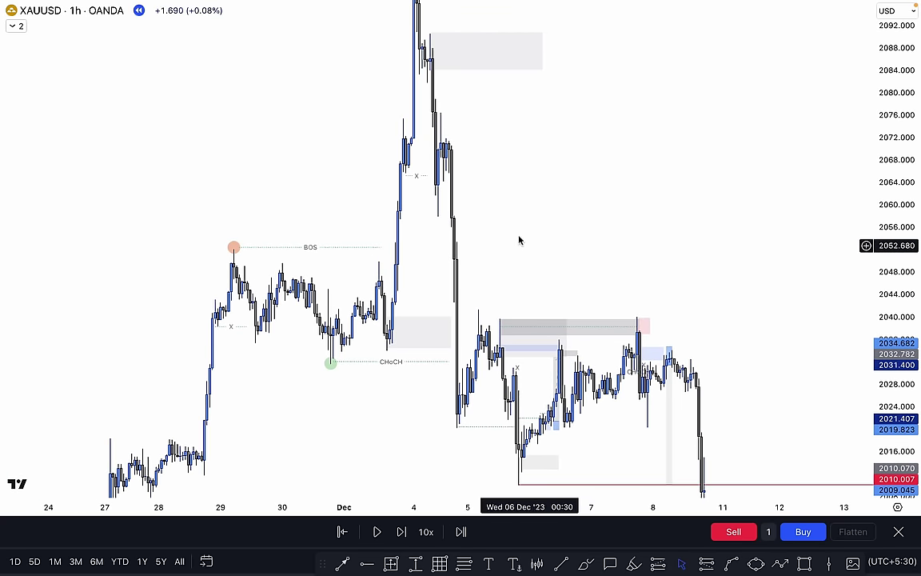
left_click_drag(526, 216, 541, 169)
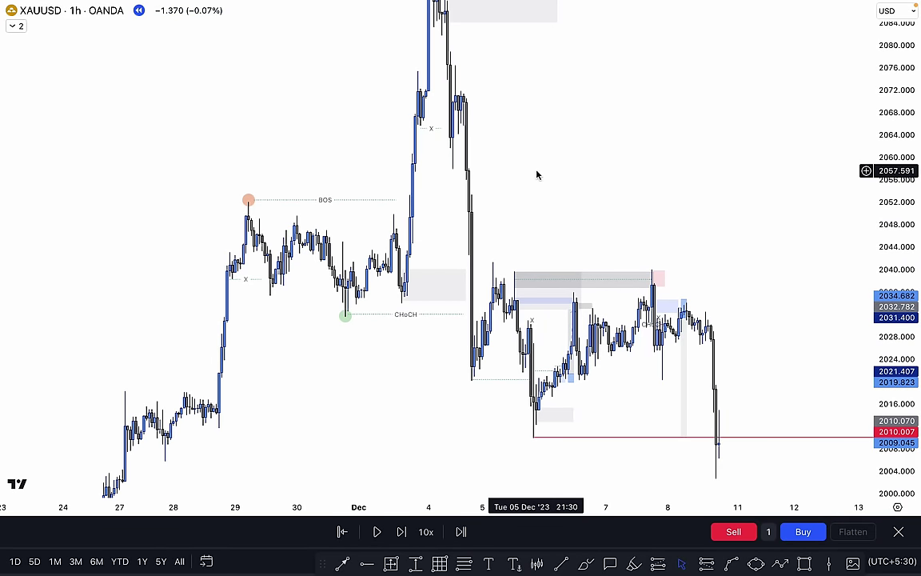